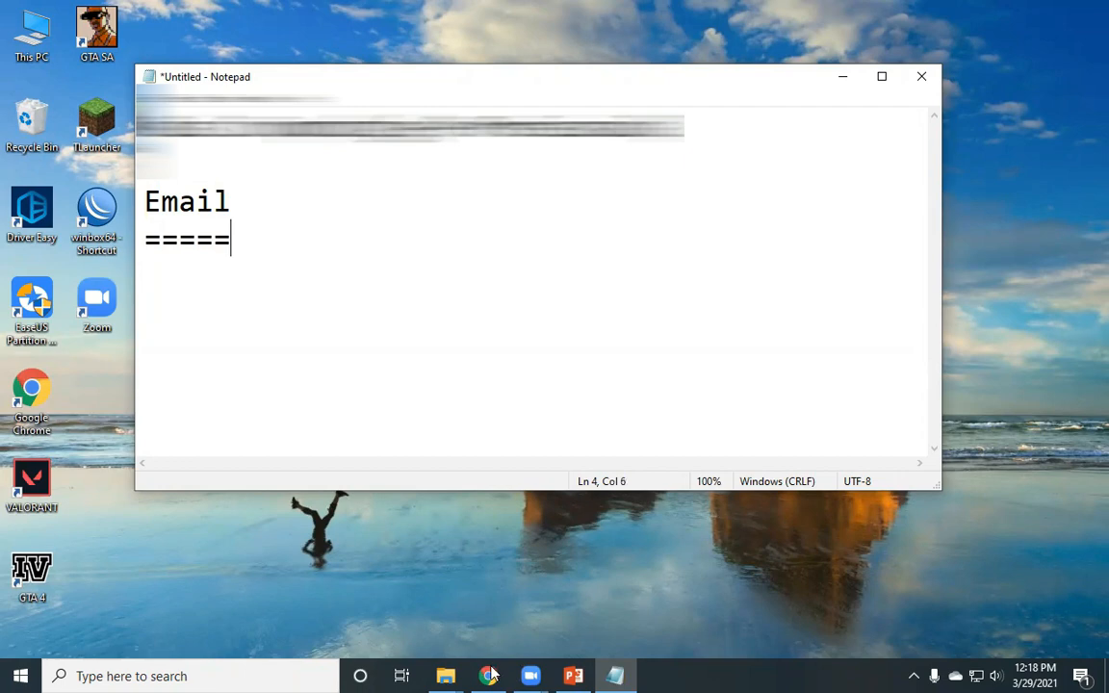
- Switch from the Notepad note to the Chrome window showing the Gmail inbox
key("alt+Tab")
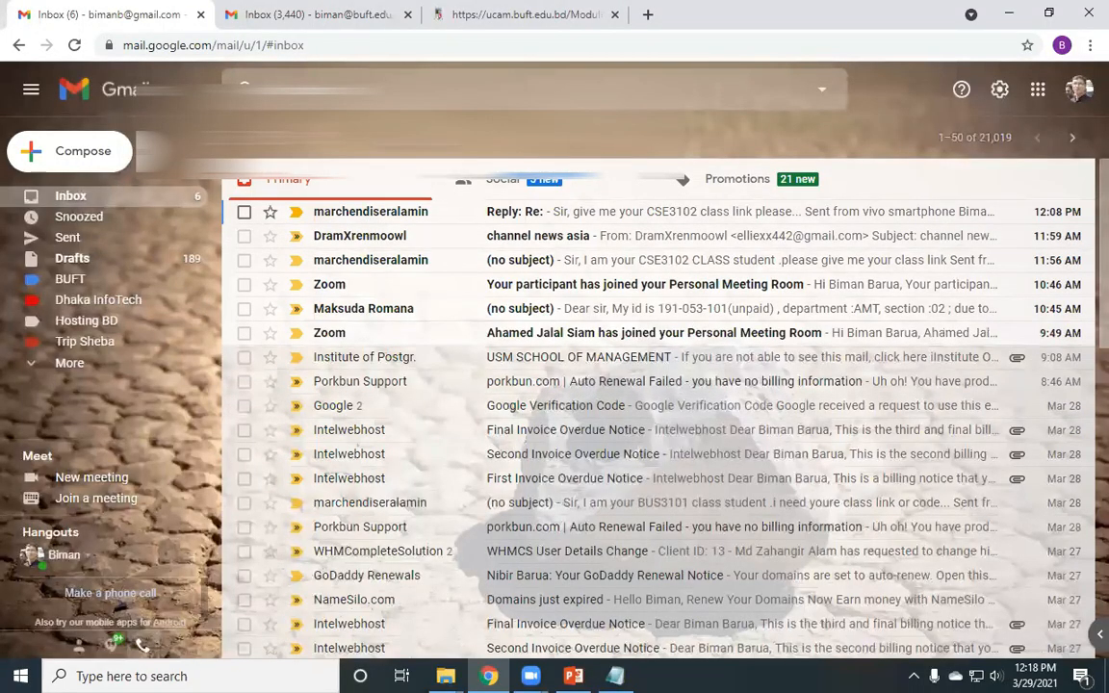
left_click(260, 10)
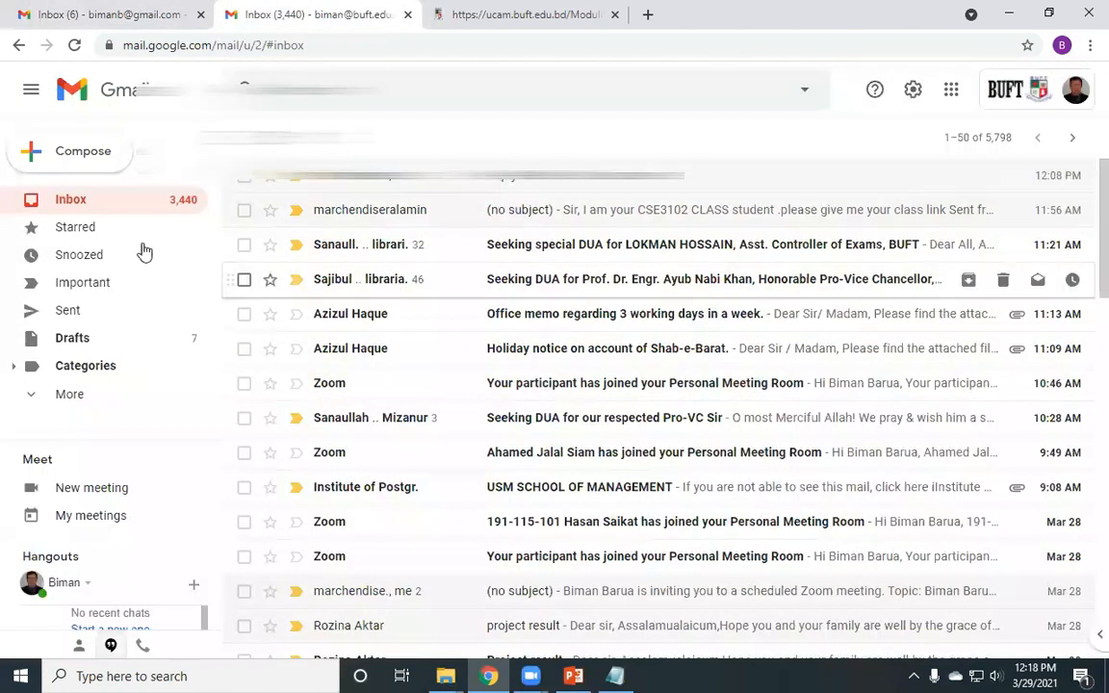
left_click(1074, 93)
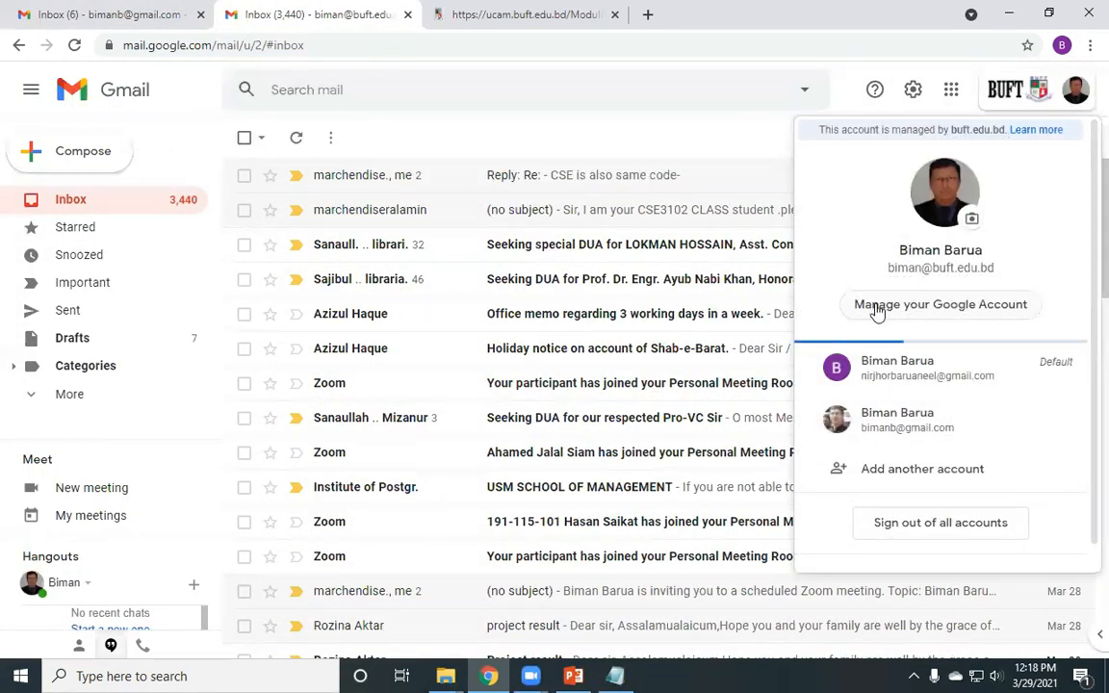
left_click_drag(887, 268, 997, 275)
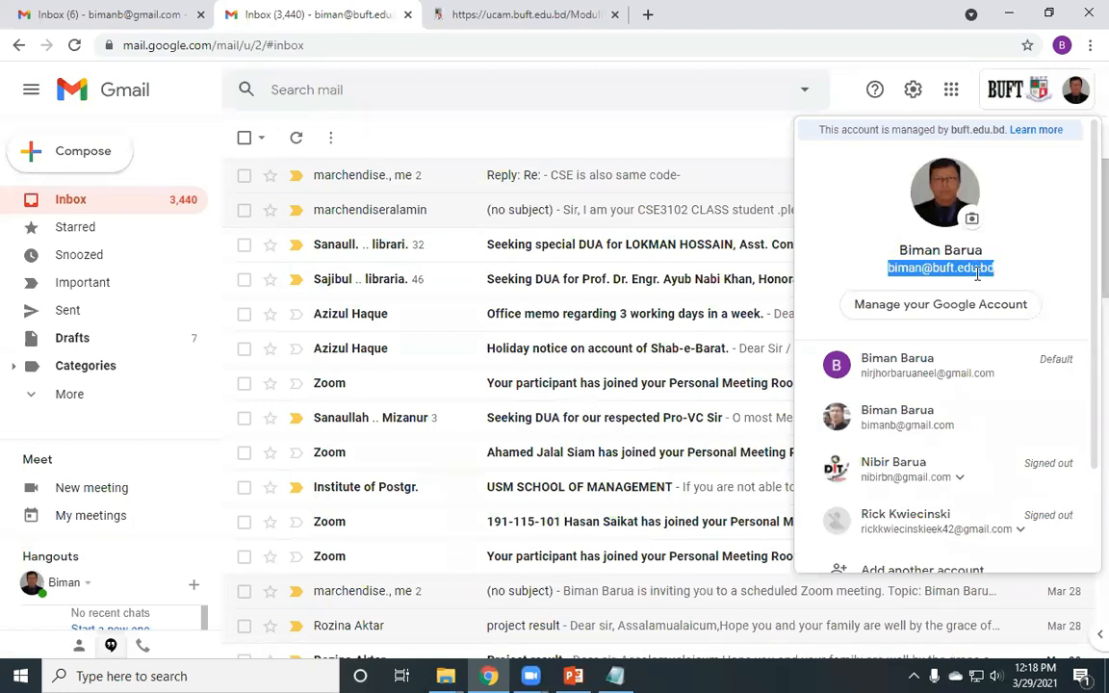
left_click(979, 274)
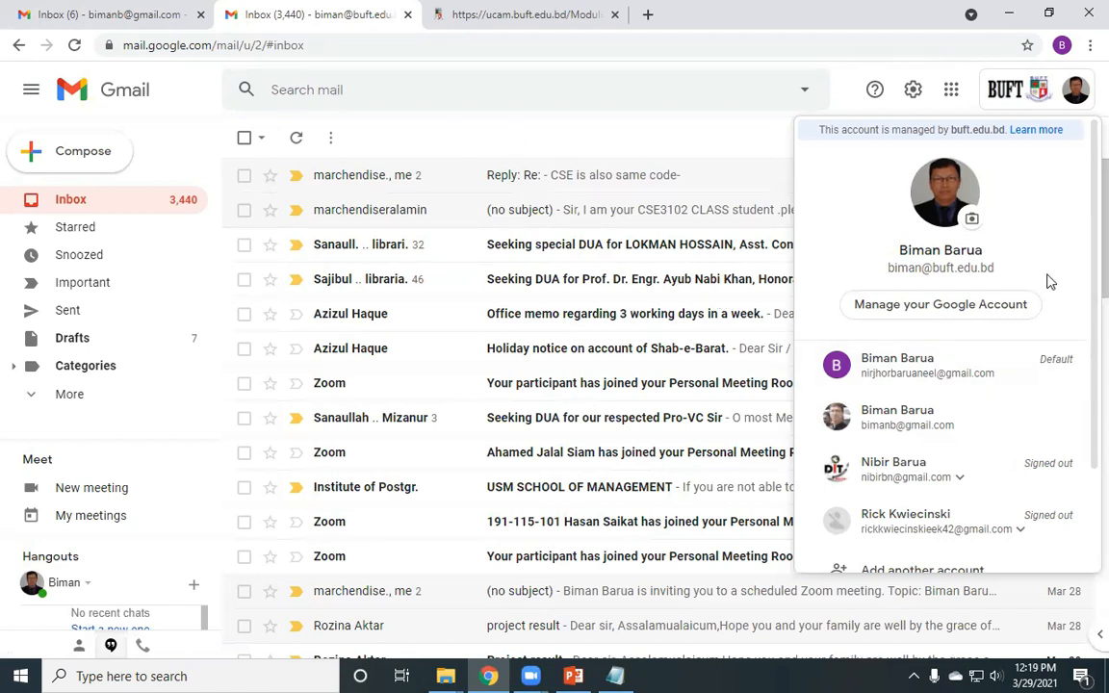
left_click(67, 17)
left_click(281, 13)
left_click(495, 142)
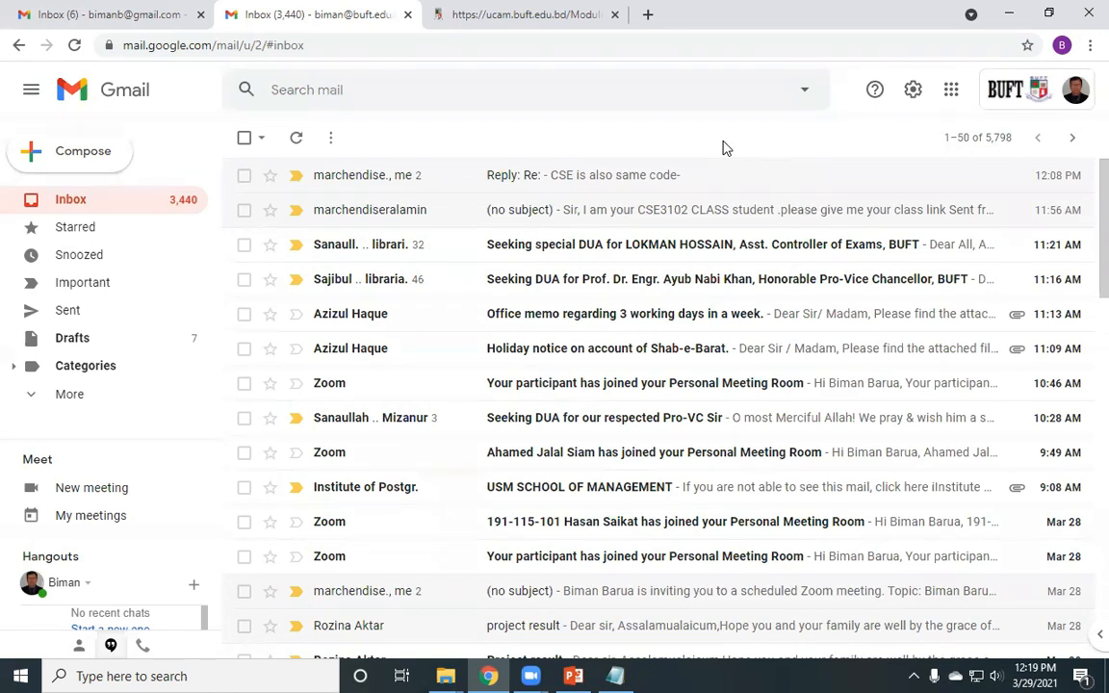
left_click(1075, 90)
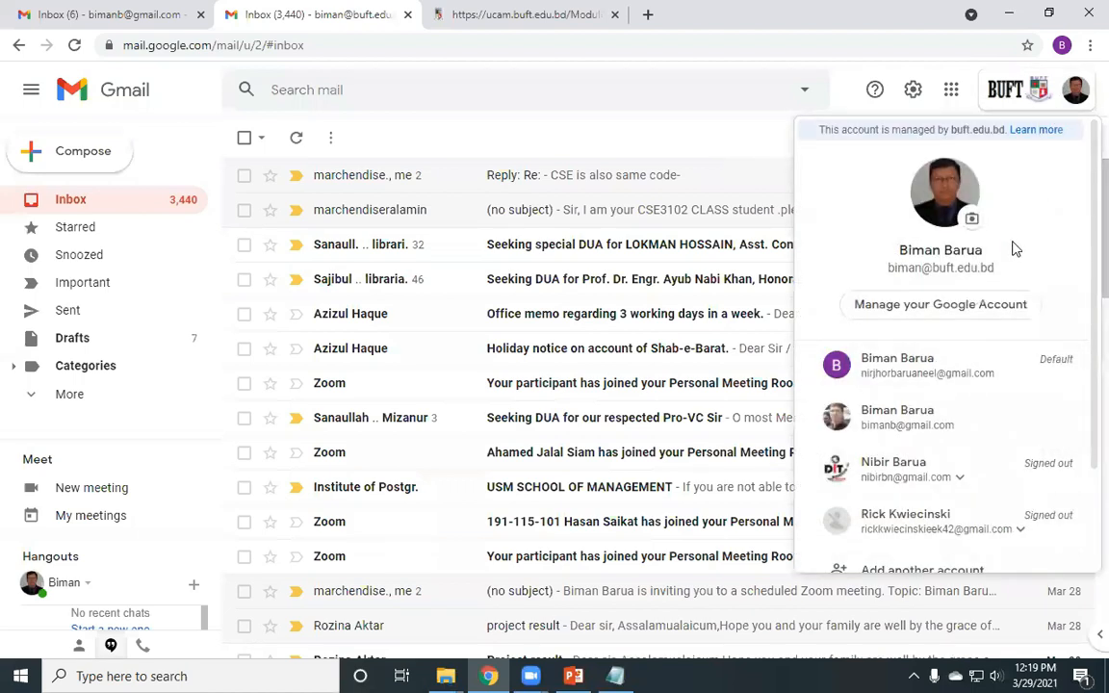
left_click(589, 130)
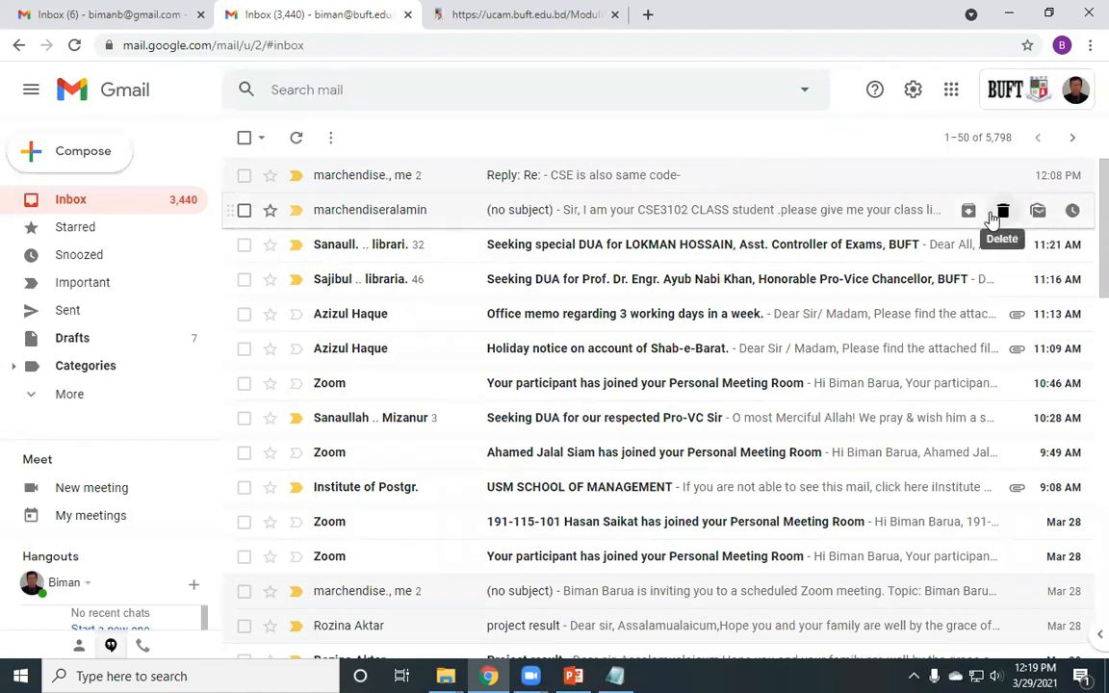
- Show the personal account's BUFT label and highlight that mailbox's email address
left_click(124, 10)
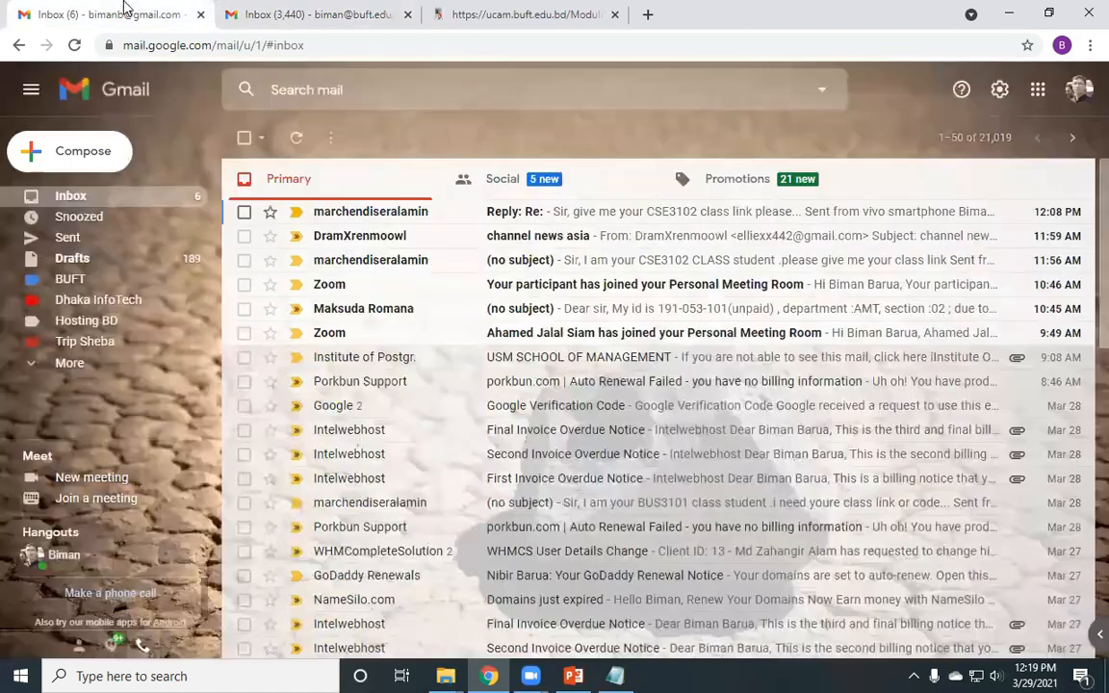
left_click(87, 283)
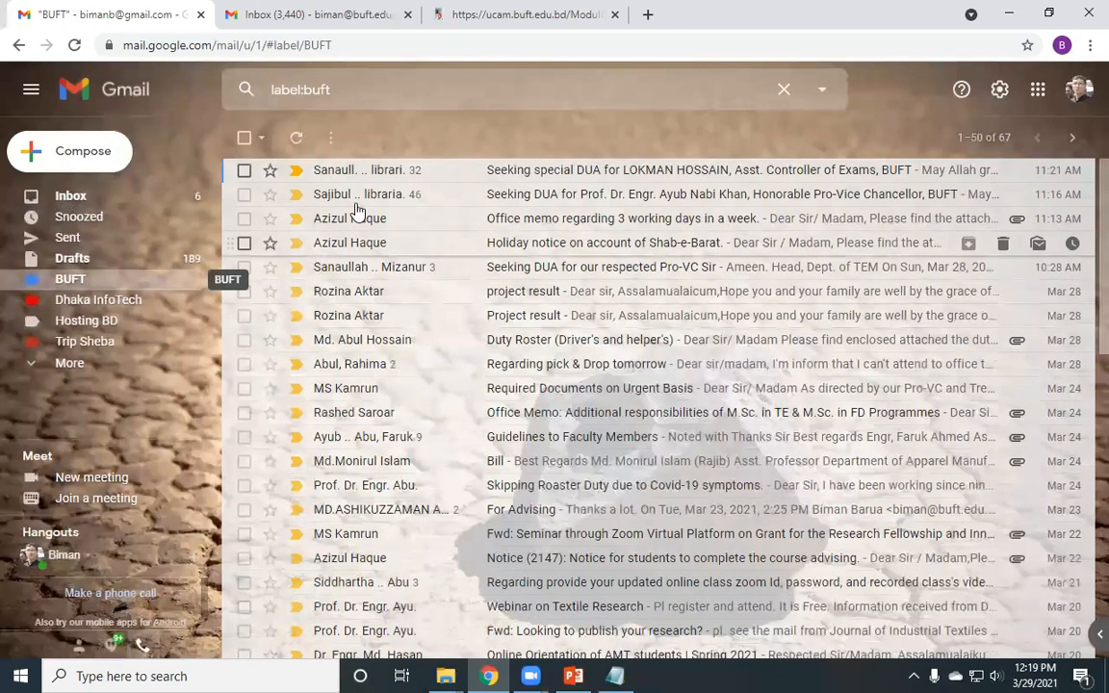
left_click(1078, 89)
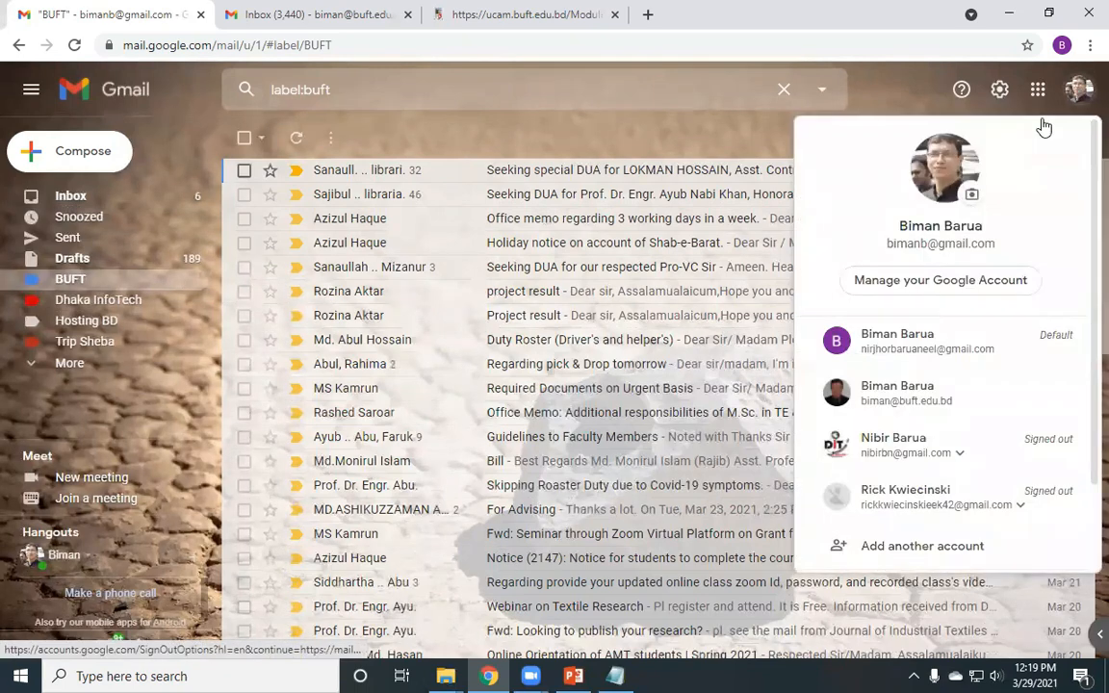
left_click_drag(887, 242, 986, 241)
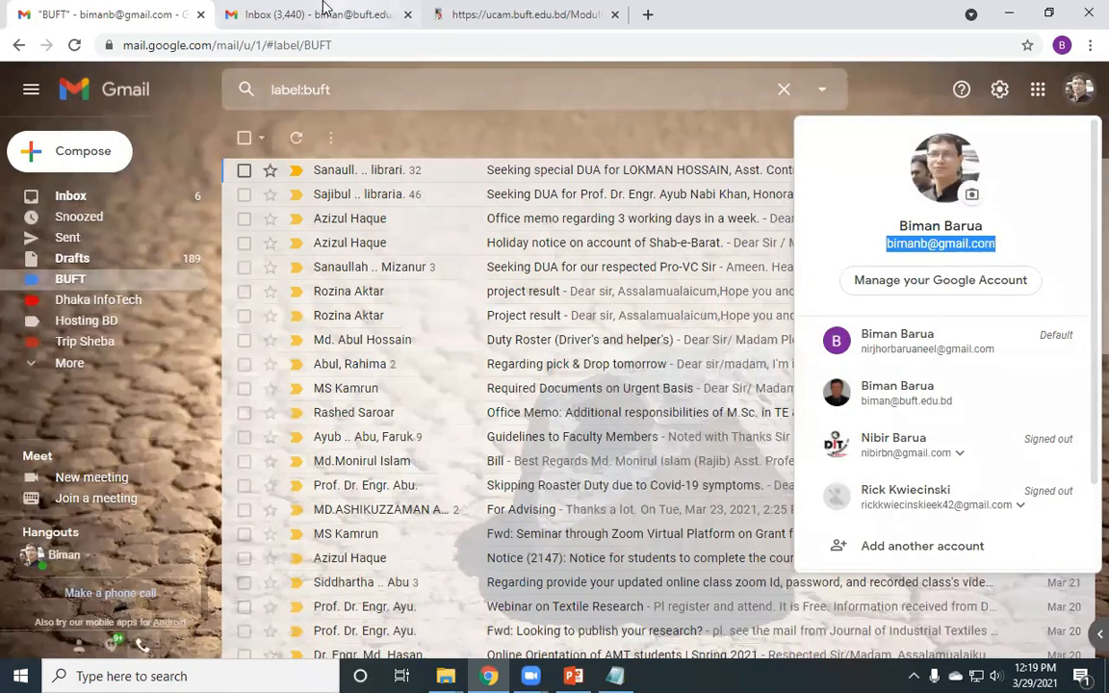
- Check the BUFT work account's details, then return to the personal account's BUFT messages
key("ctrl+Tab")
left_click(1076, 92)
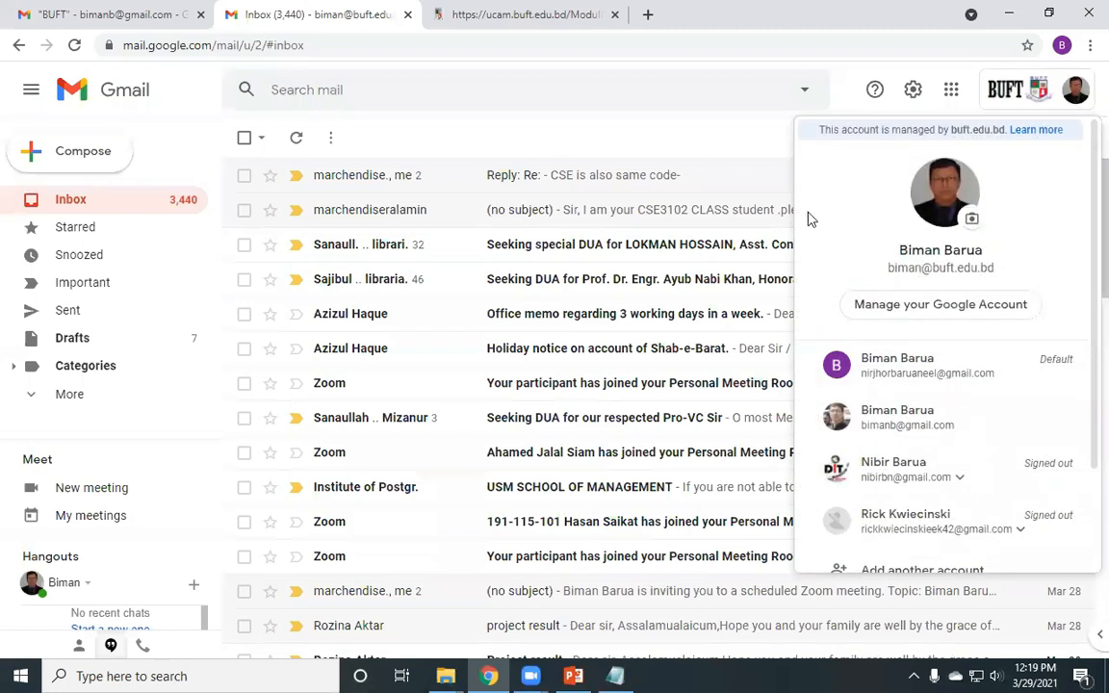
left_click(716, 143)
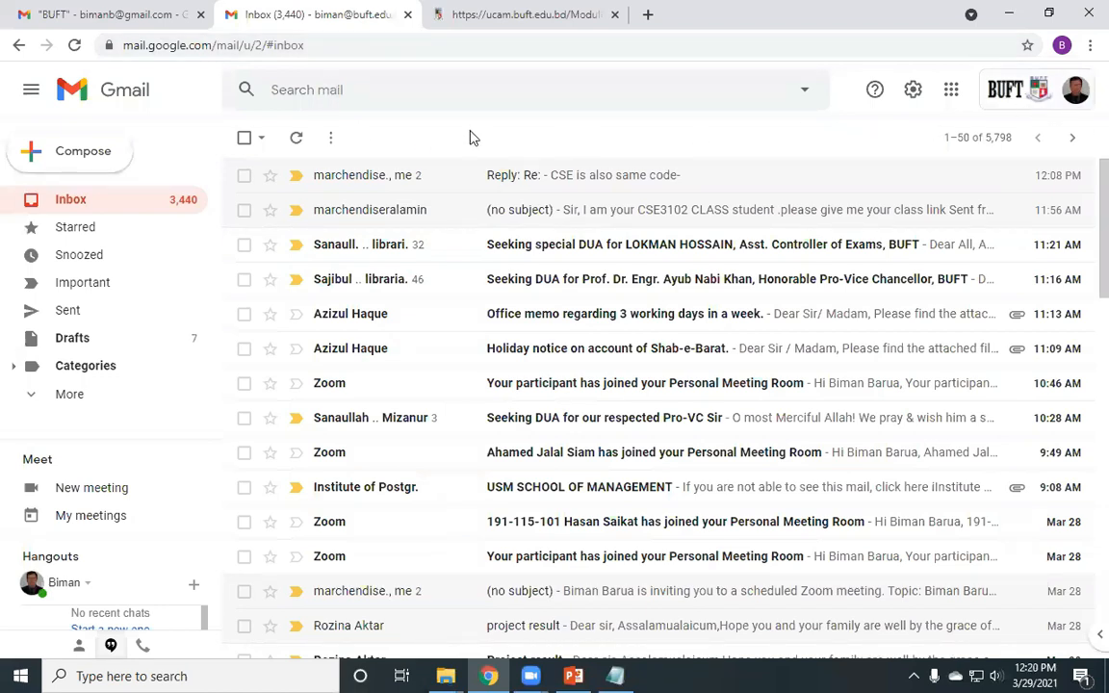
left_click(108, 7)
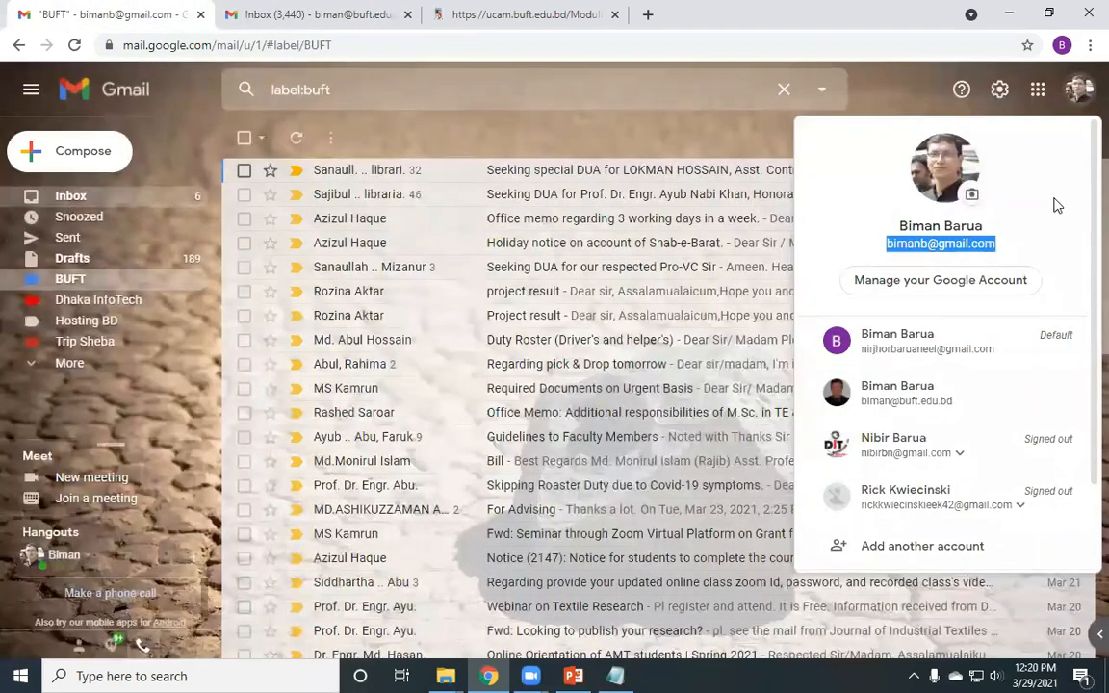
left_click(74, 280)
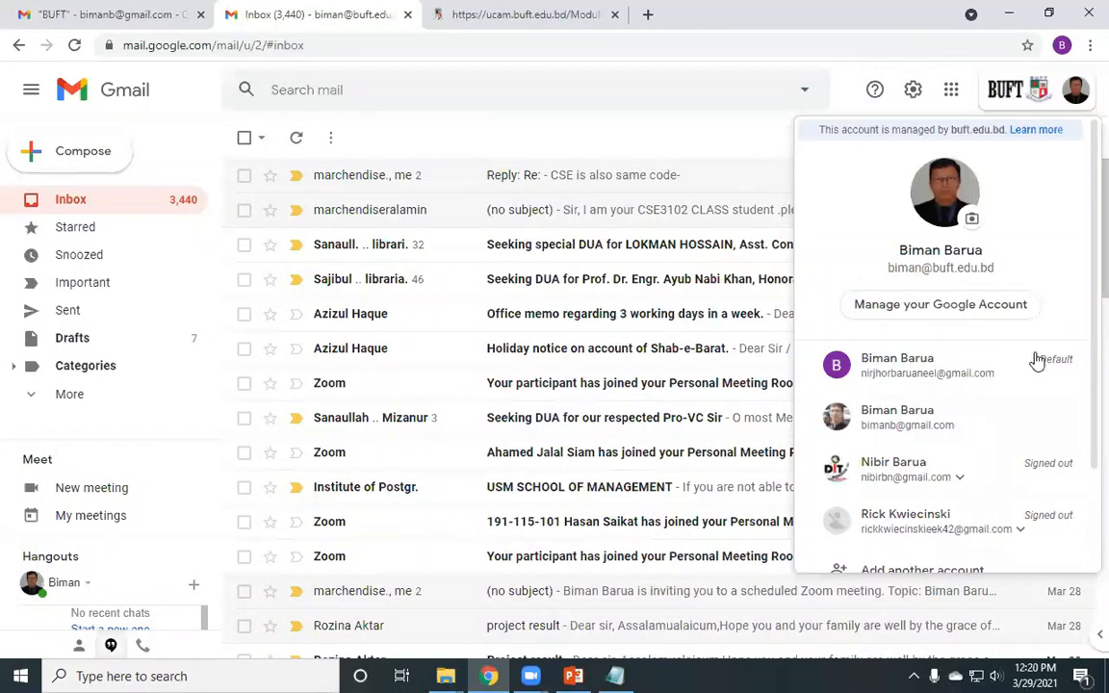
left_click(729, 140)
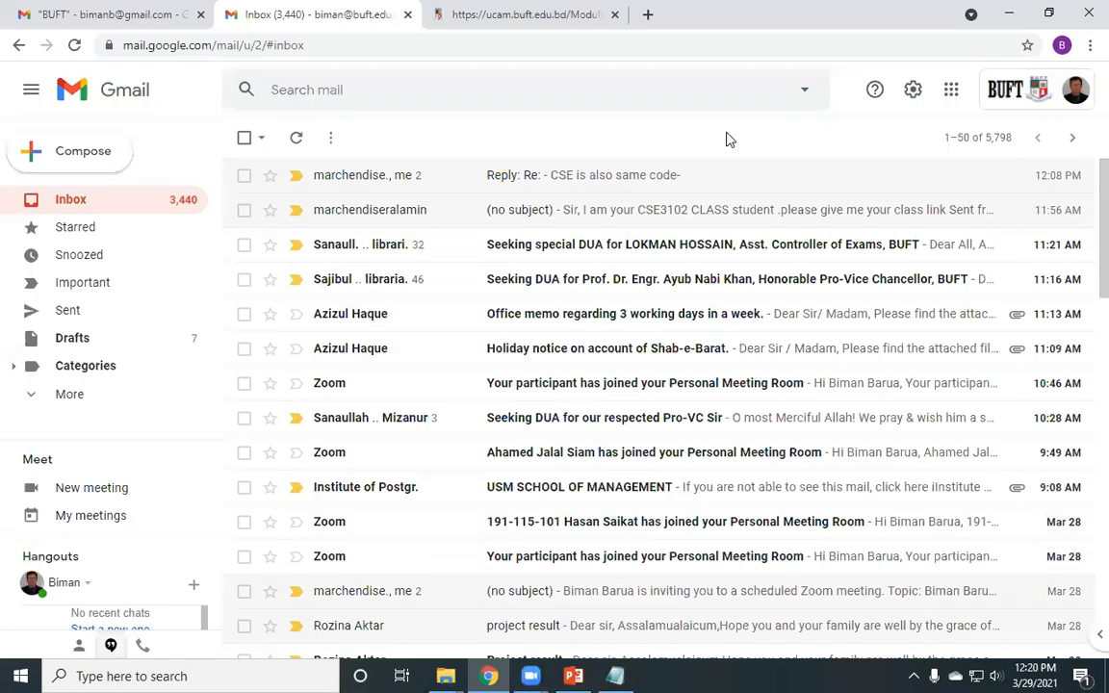
left_click(140, 12)
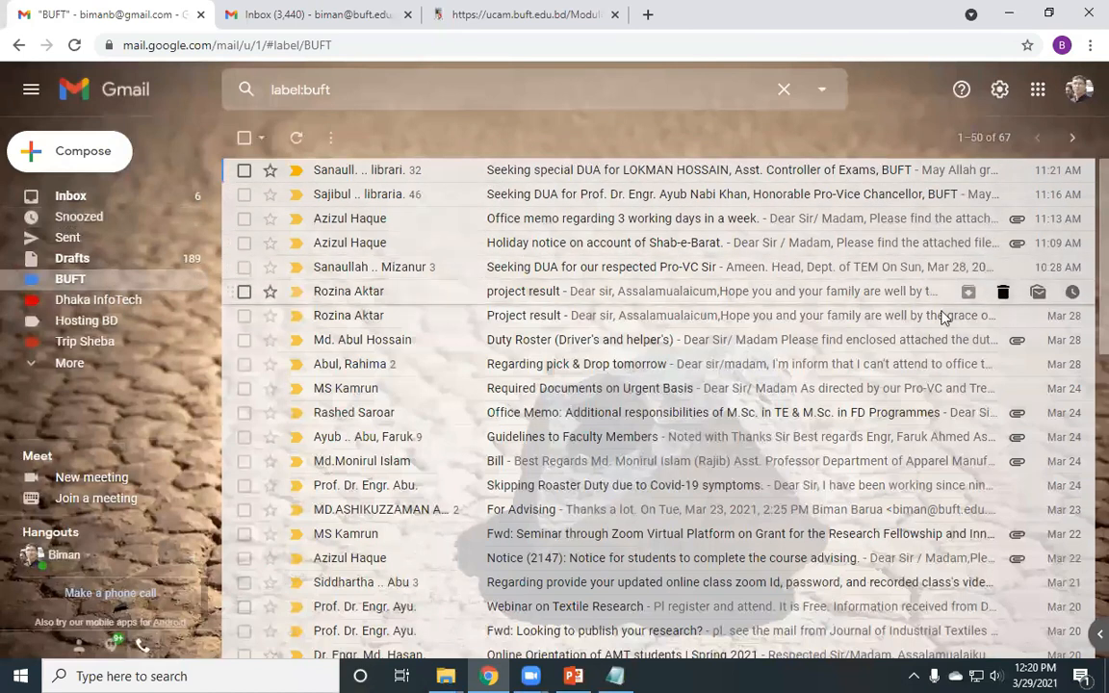
- Open the Shab-e-Barat holiday notice email, then go back to the BUFT message list
left_click(544, 247)
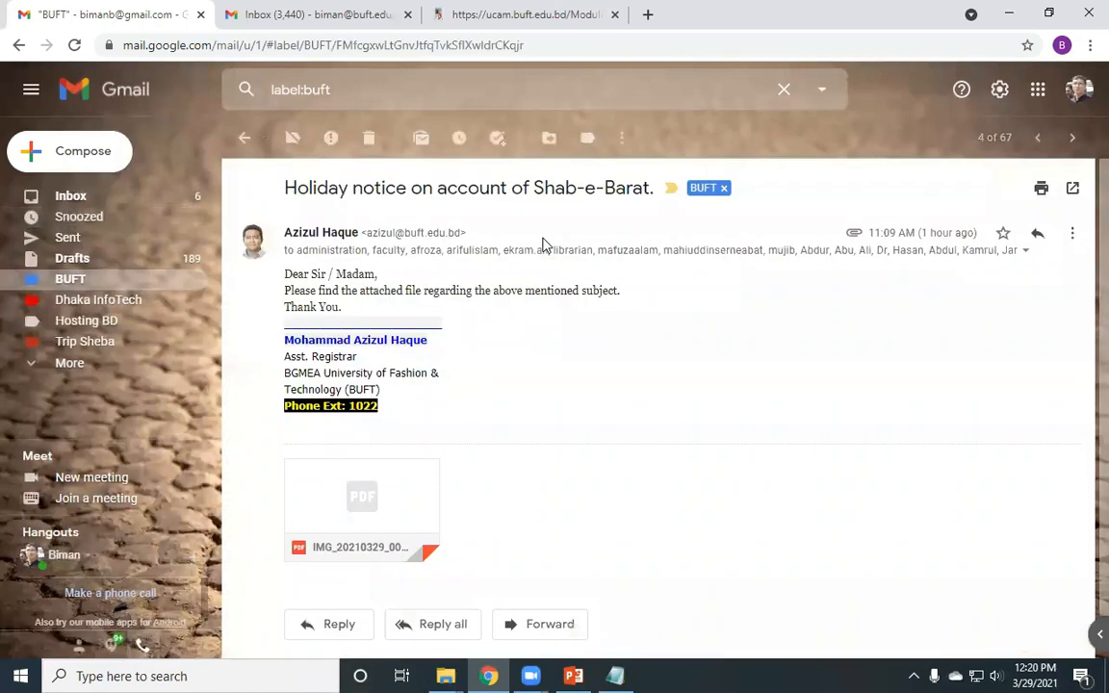
left_click(244, 142)
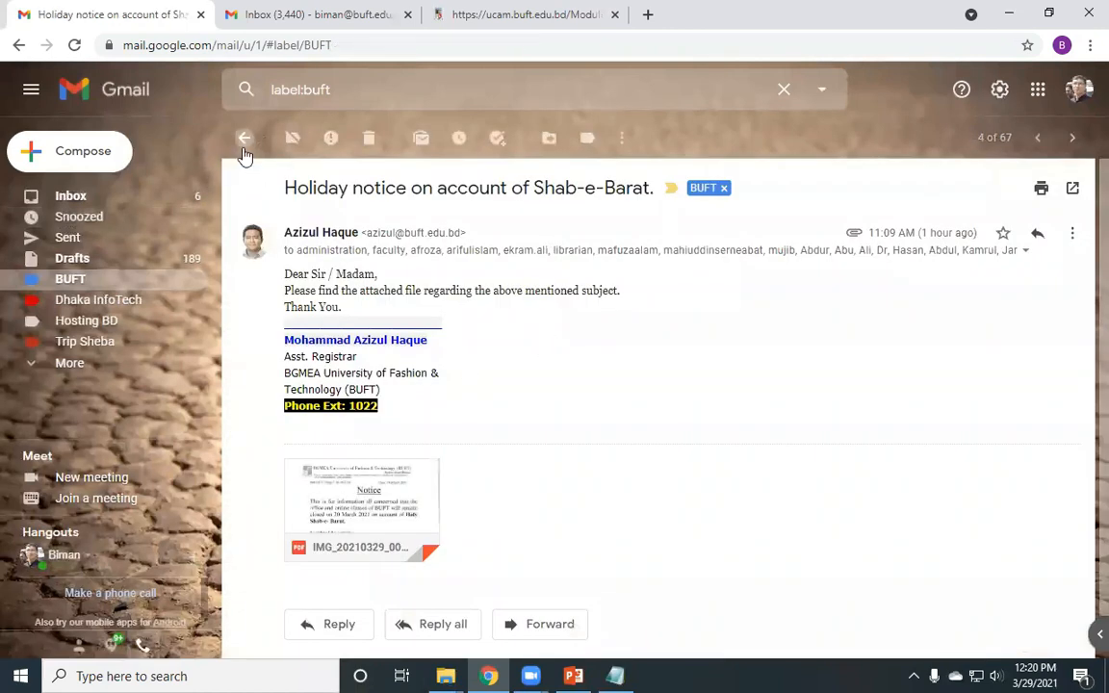
left_click(626, 674)
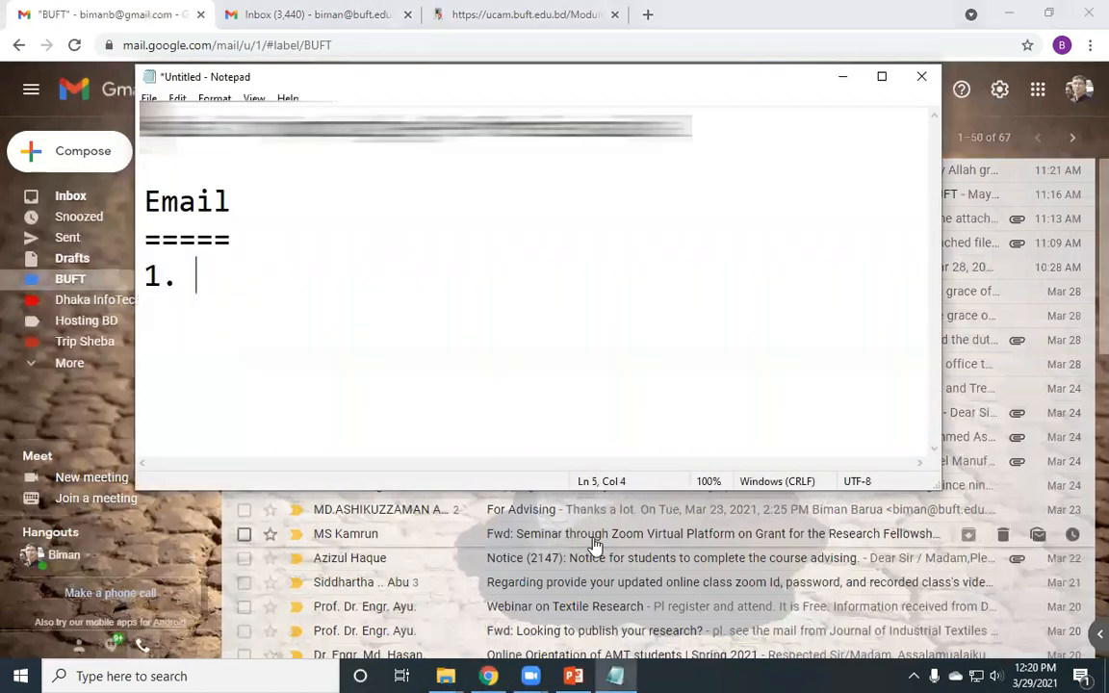
- Type 'Forward email' after '1.' under the Email heading, fixing the typos
type("Forware")
key("BackSpace")
type("diu")
key("BackSpace")
key("BackSpace")
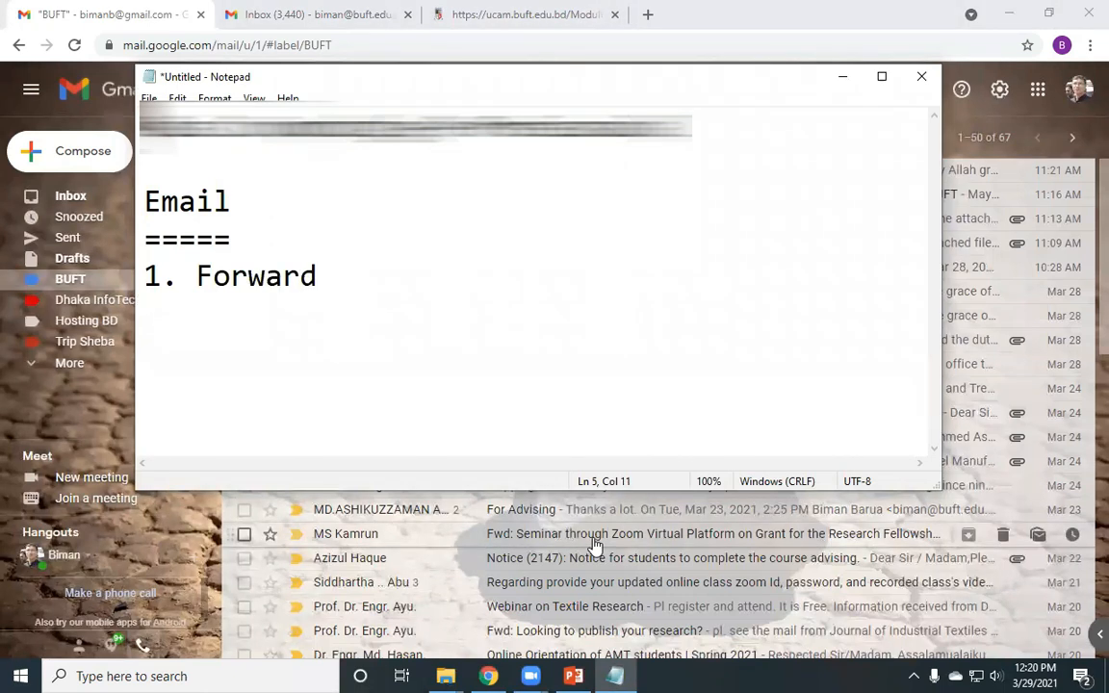
type("email")
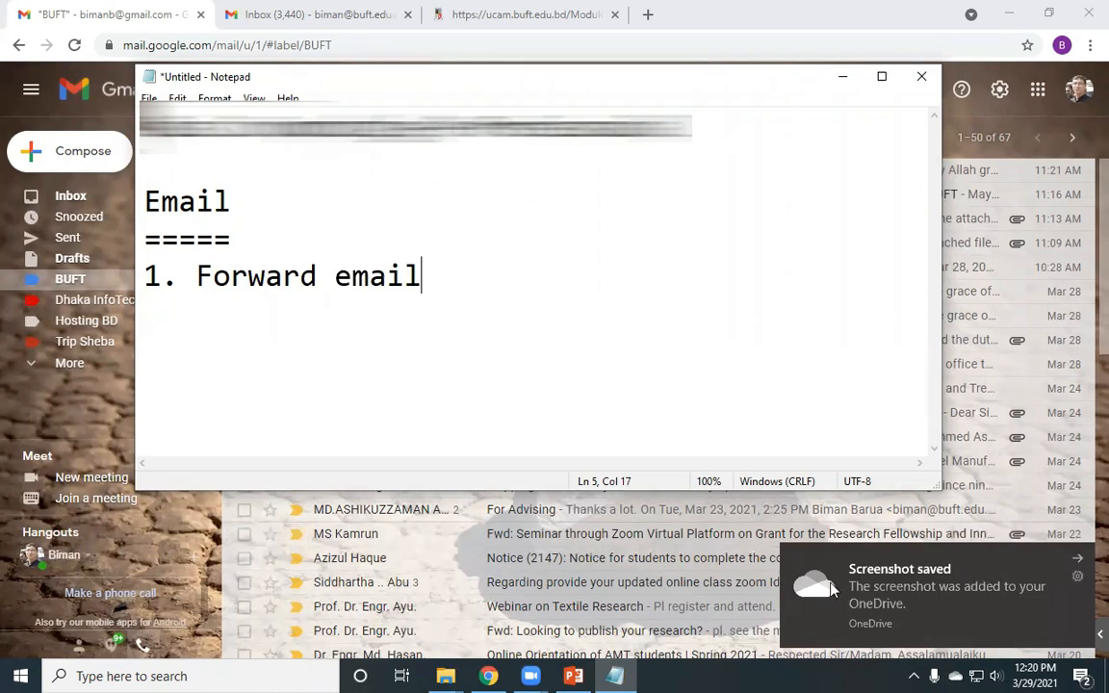
- Switch to the university account's inbox, view and dismiss its account list, then open Quick settings
left_click(843, 77)
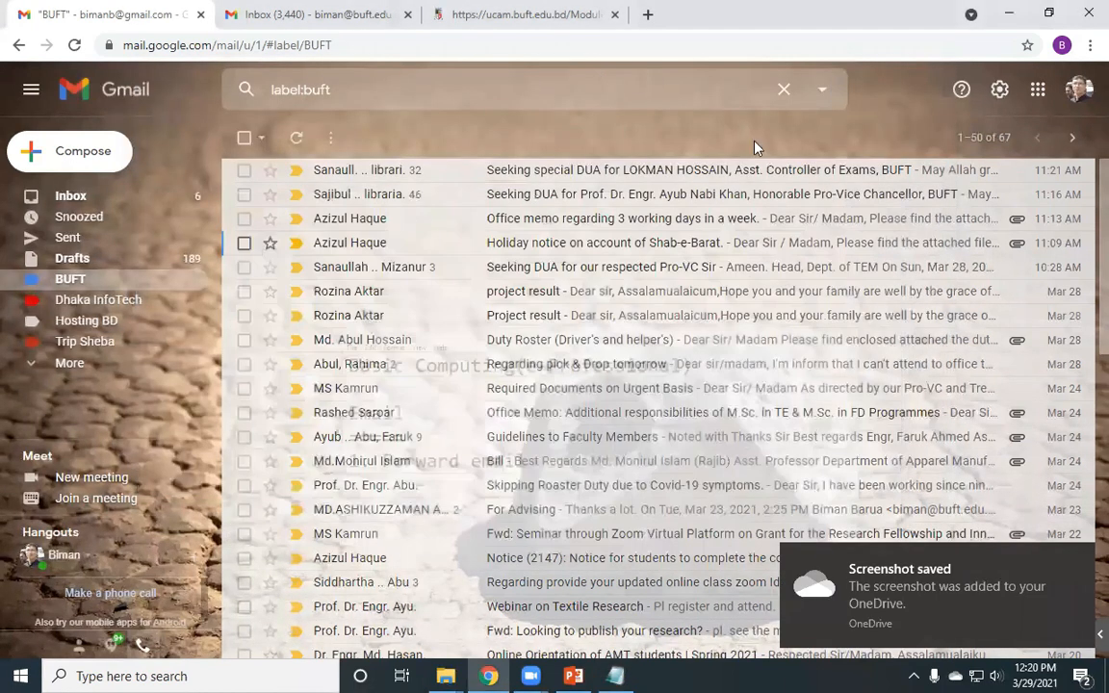
left_click(364, 7)
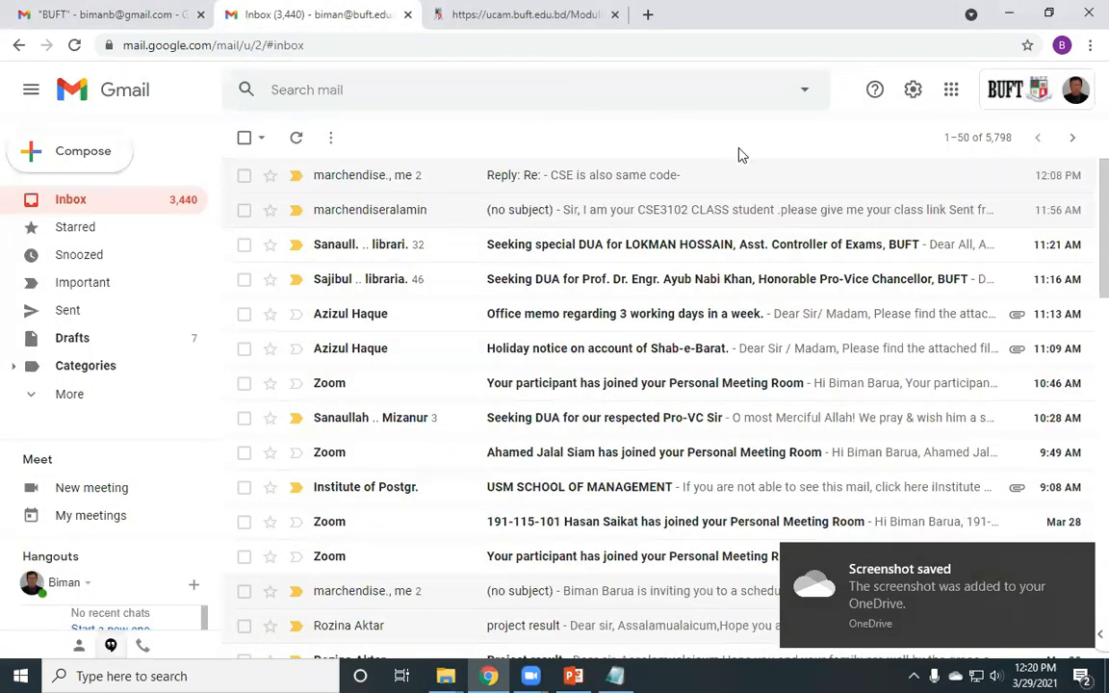
left_click(154, 21)
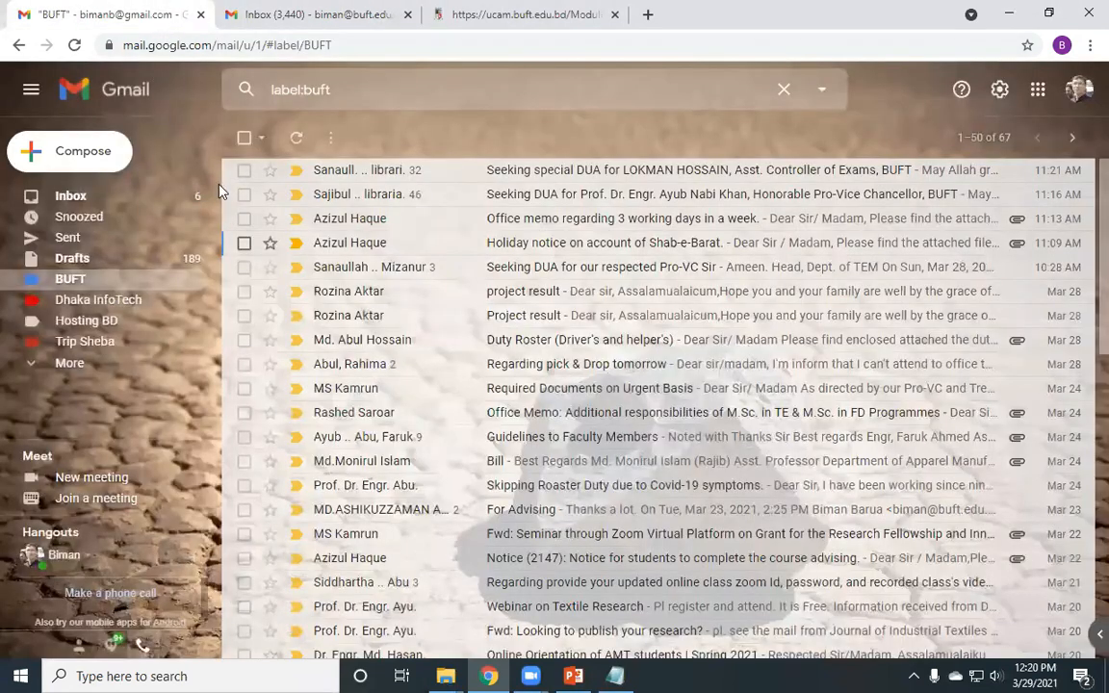
left_click(293, 19)
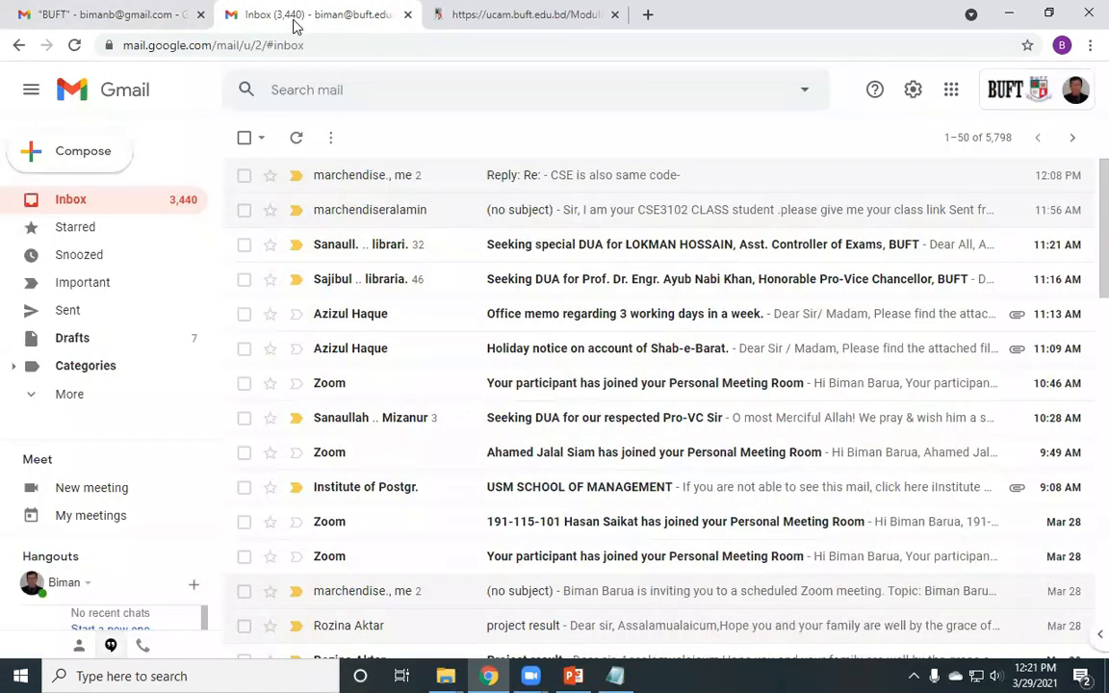
left_click(1075, 96)
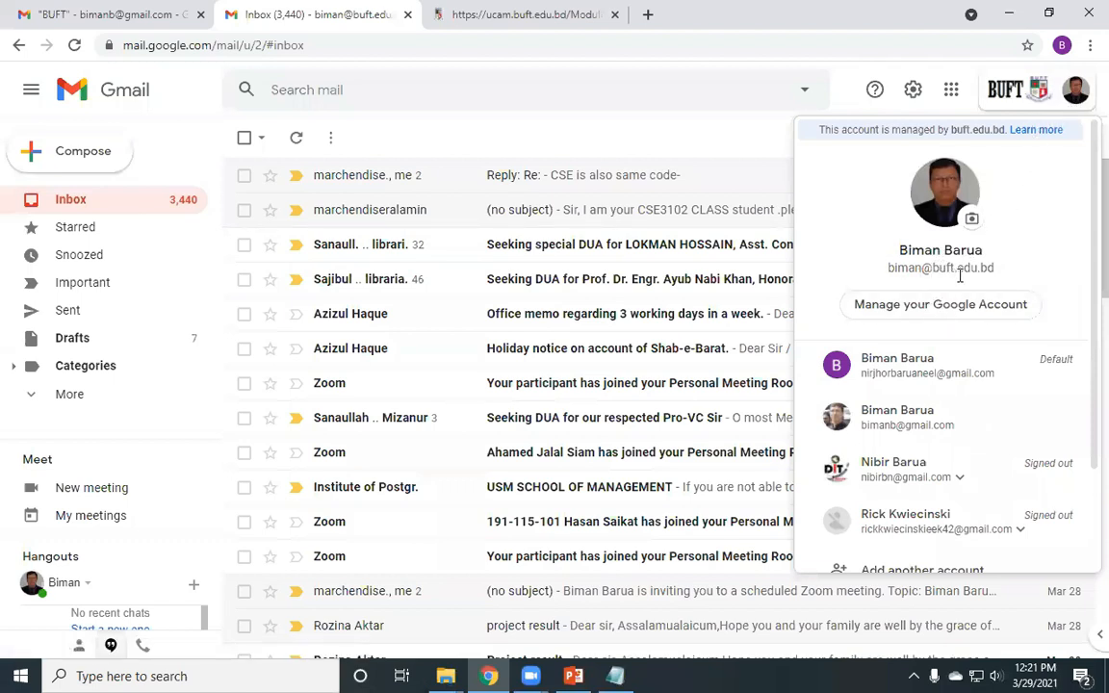
left_click(584, 132)
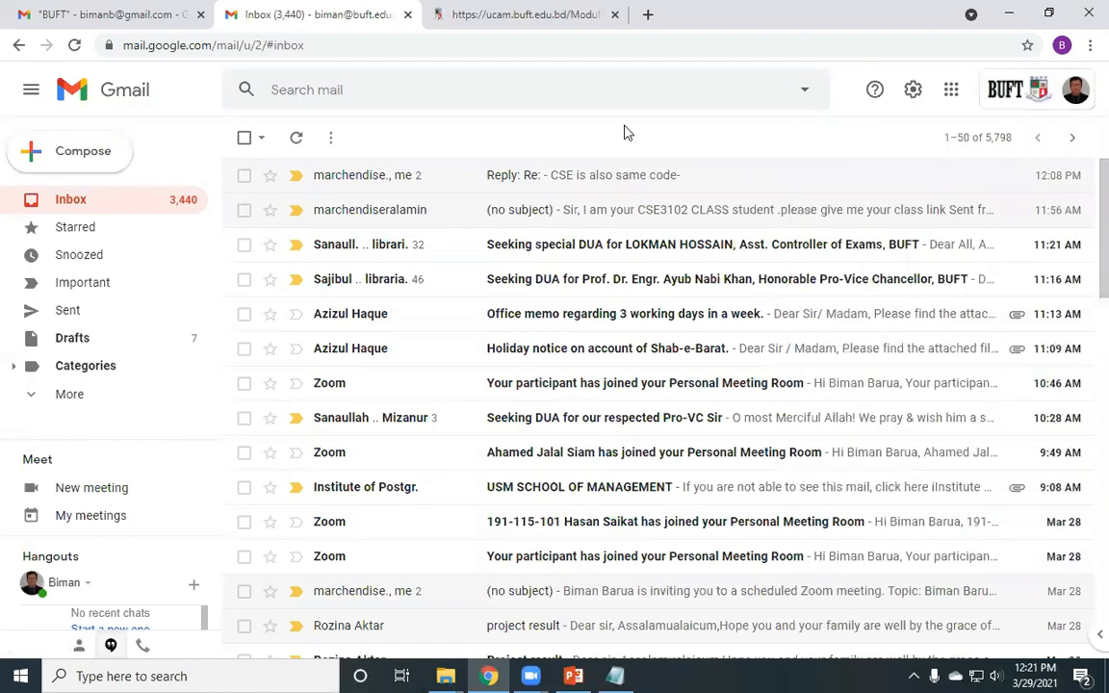
left_click(910, 92)
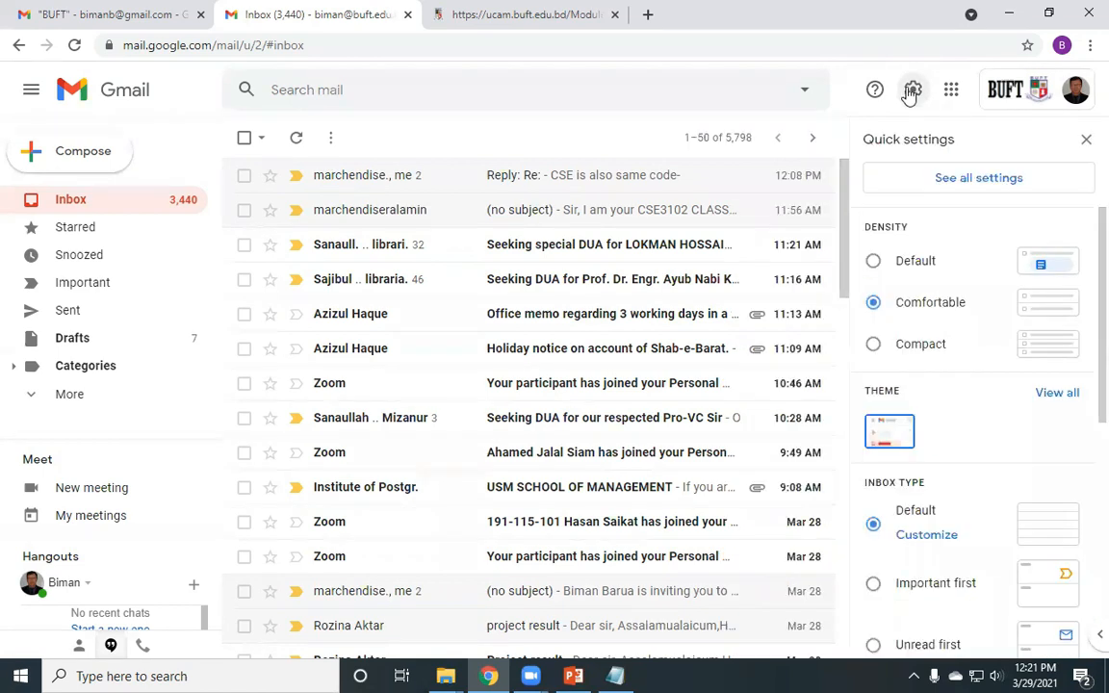
- Open all settings at Forwarding and POP/IMAP, showing forwarding disabled, POP enabled, IMAP disabled
left_click(949, 186)
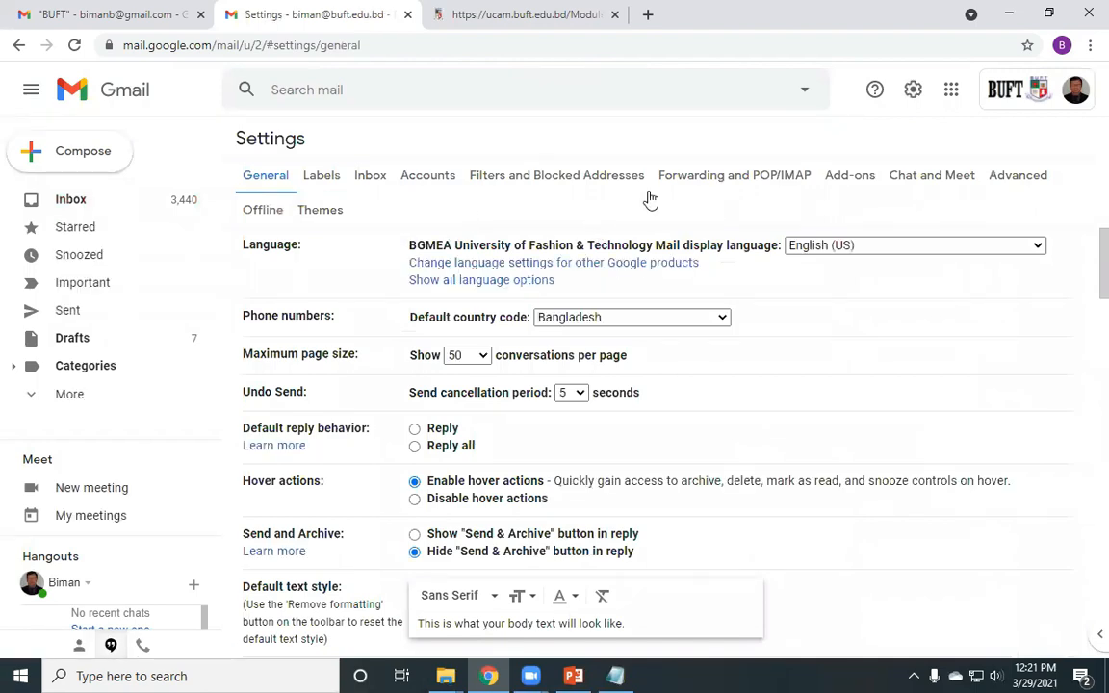
left_click(704, 173)
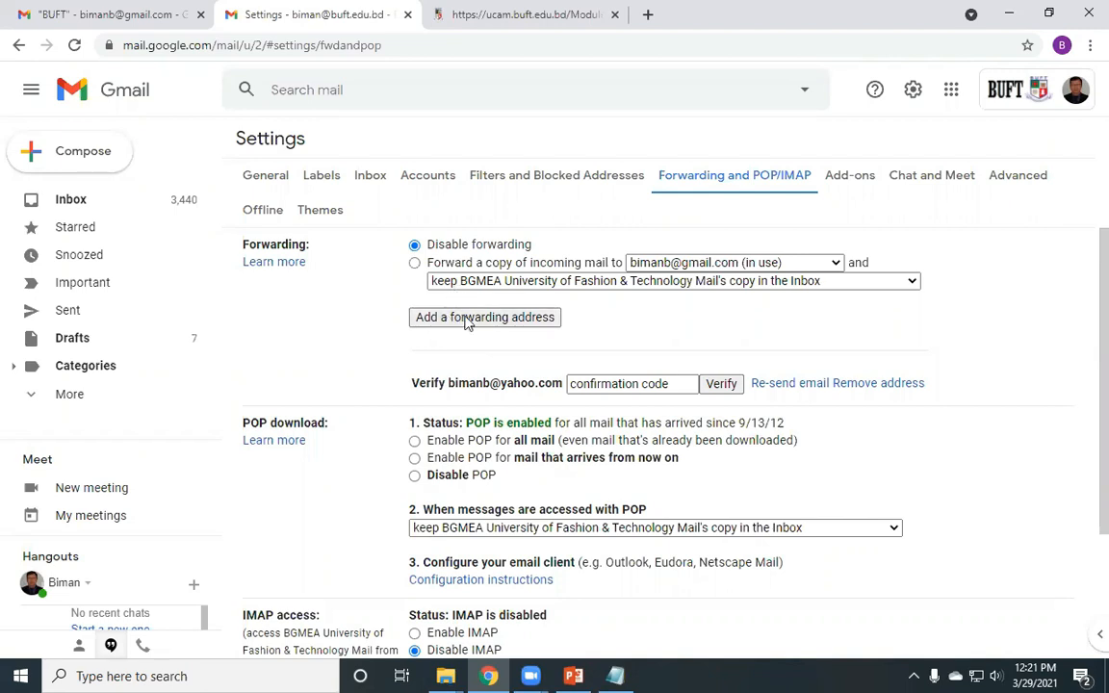
left_click(1075, 91)
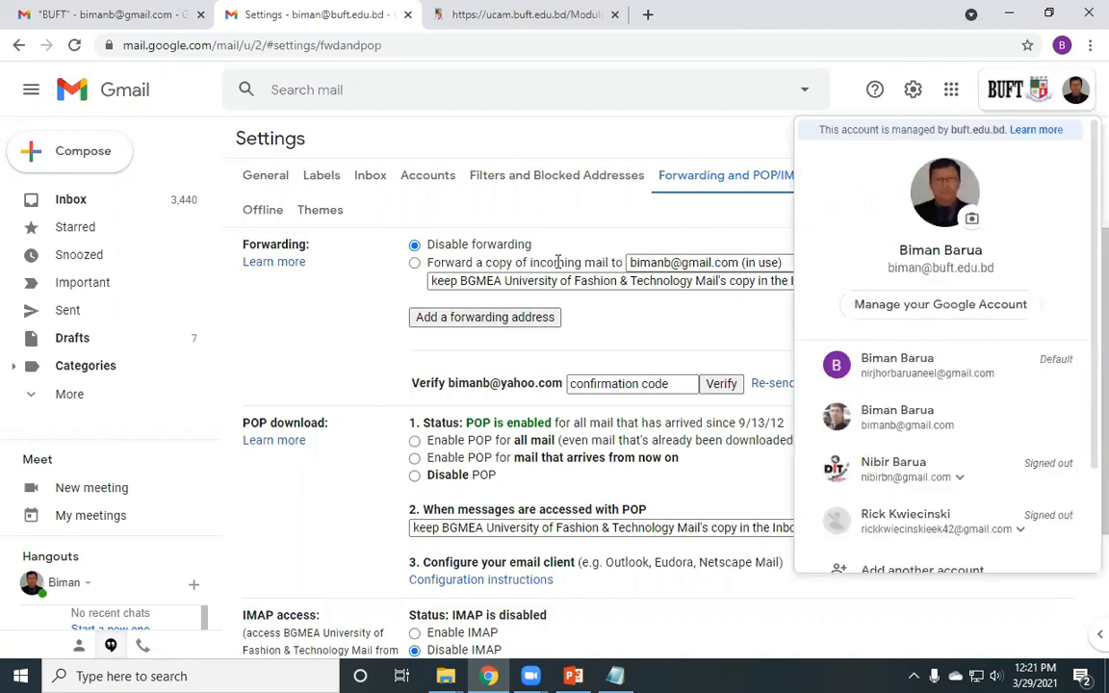
left_click(443, 320)
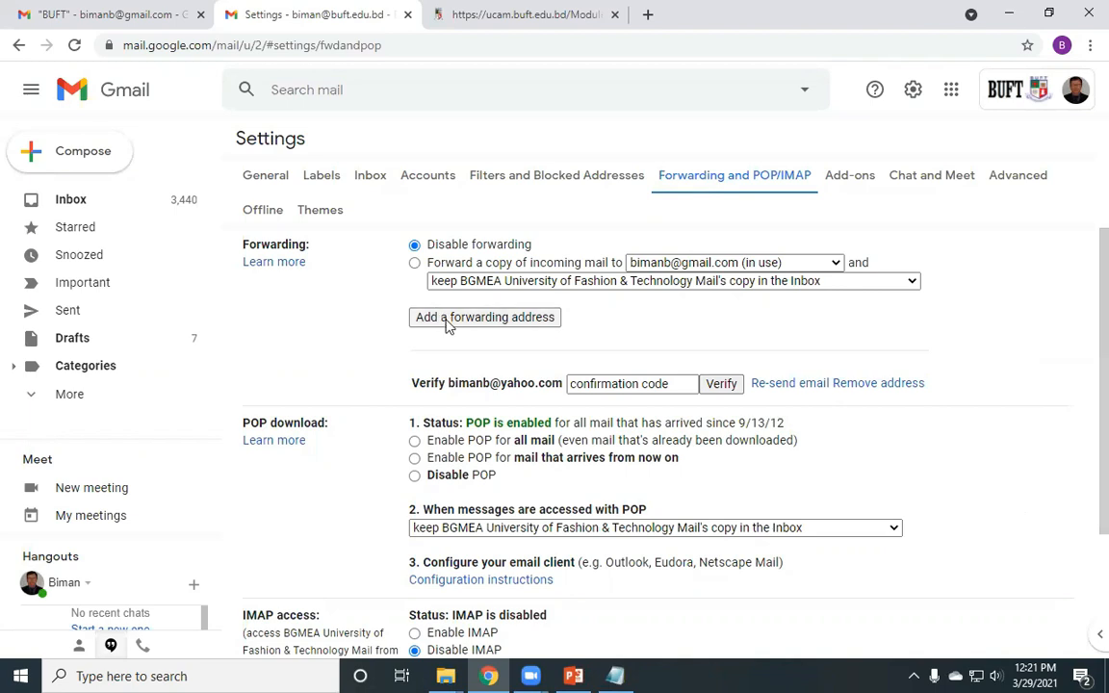
left_click(445, 319)
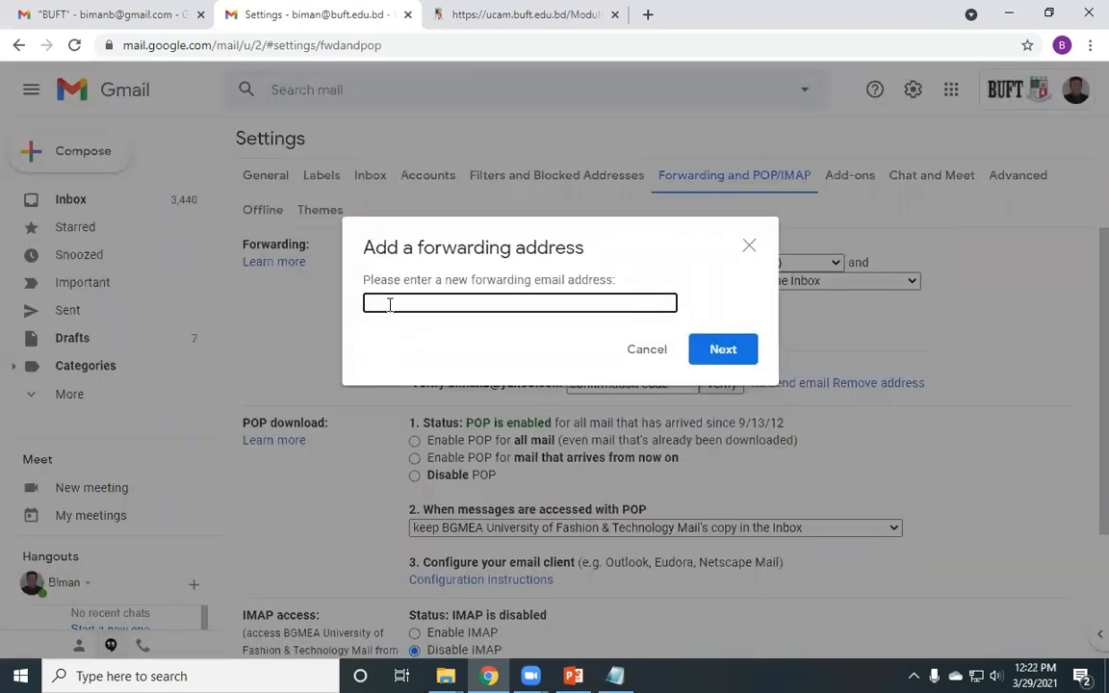
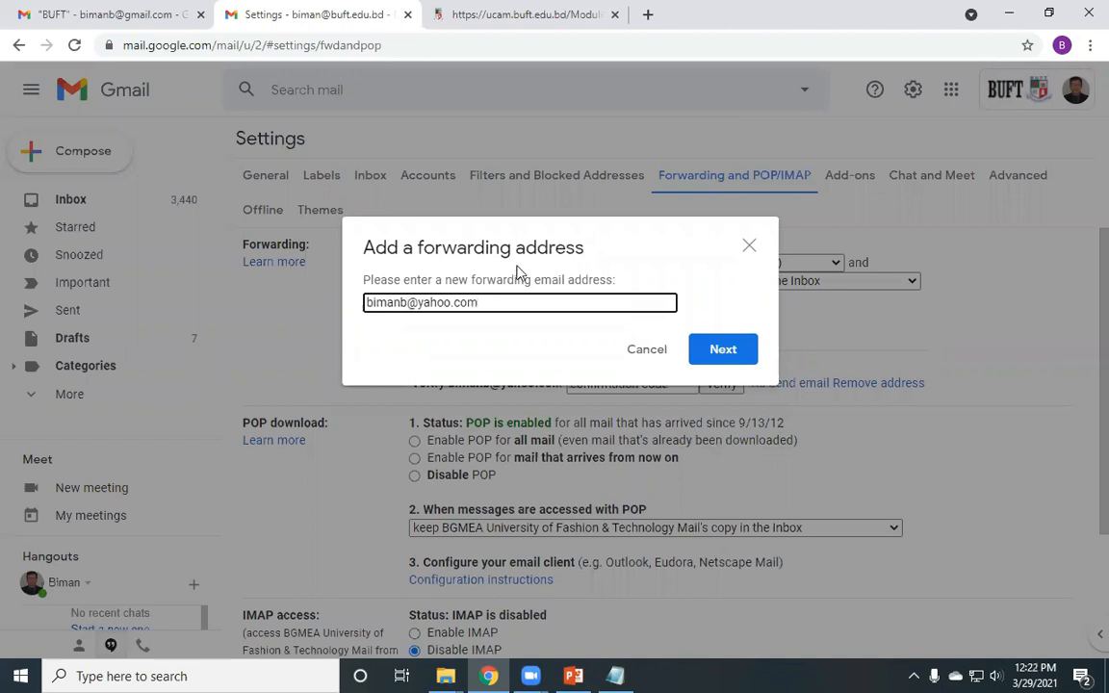
left_click_drag(511, 238, 629, 463)
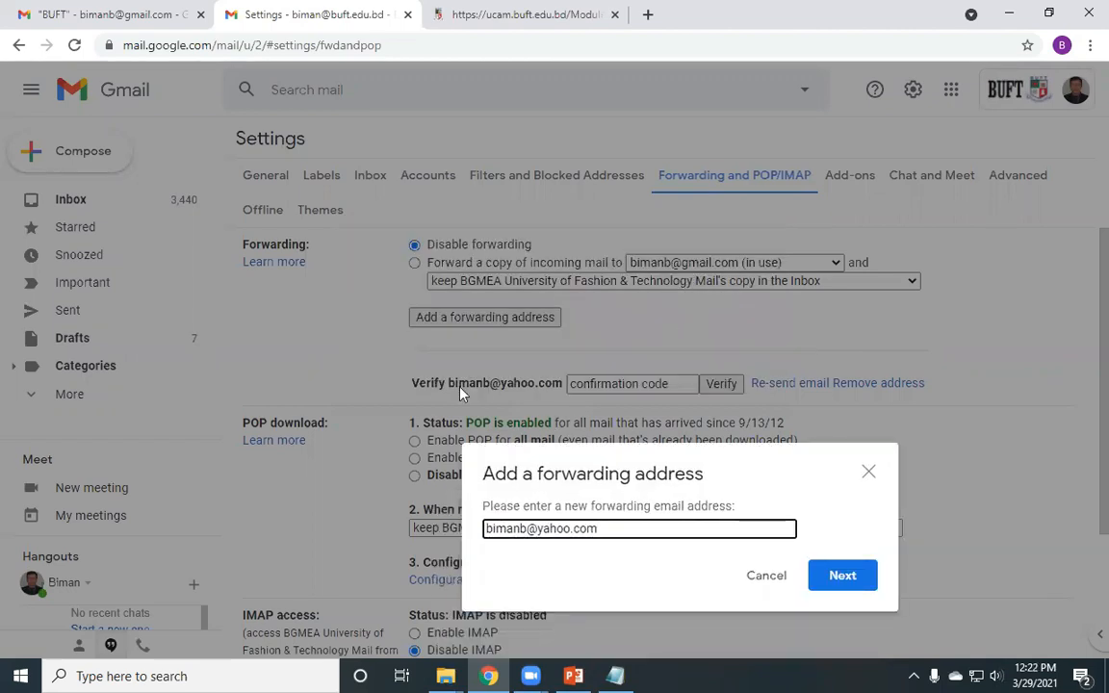
left_click_drag(554, 463, 474, 174)
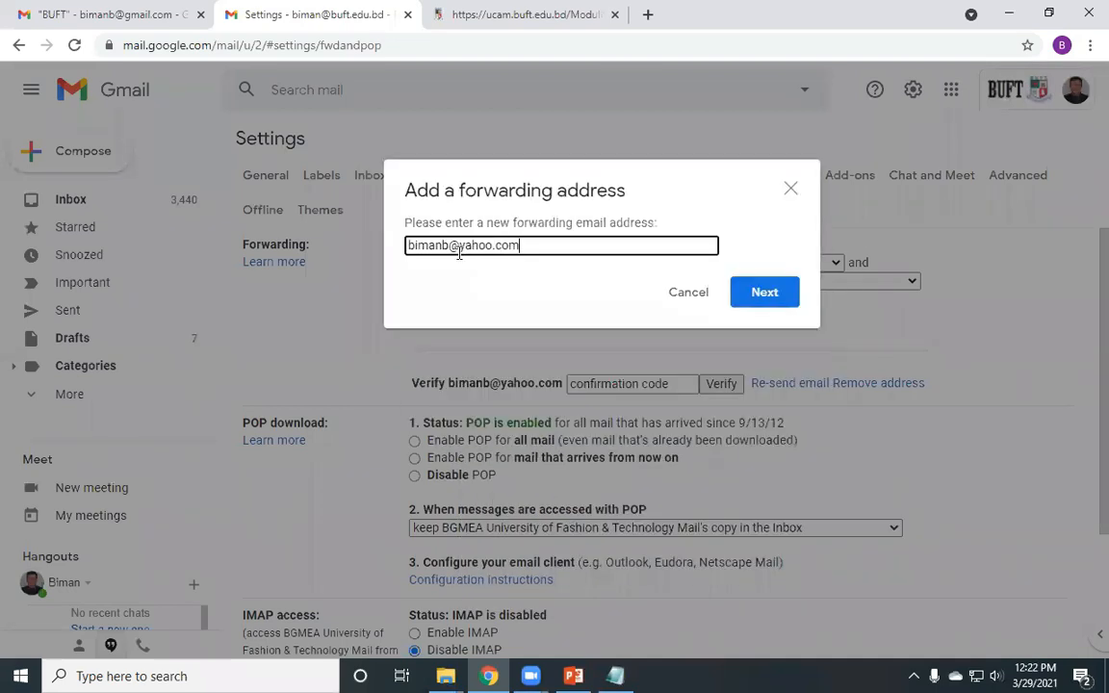
triple_click(411, 245)
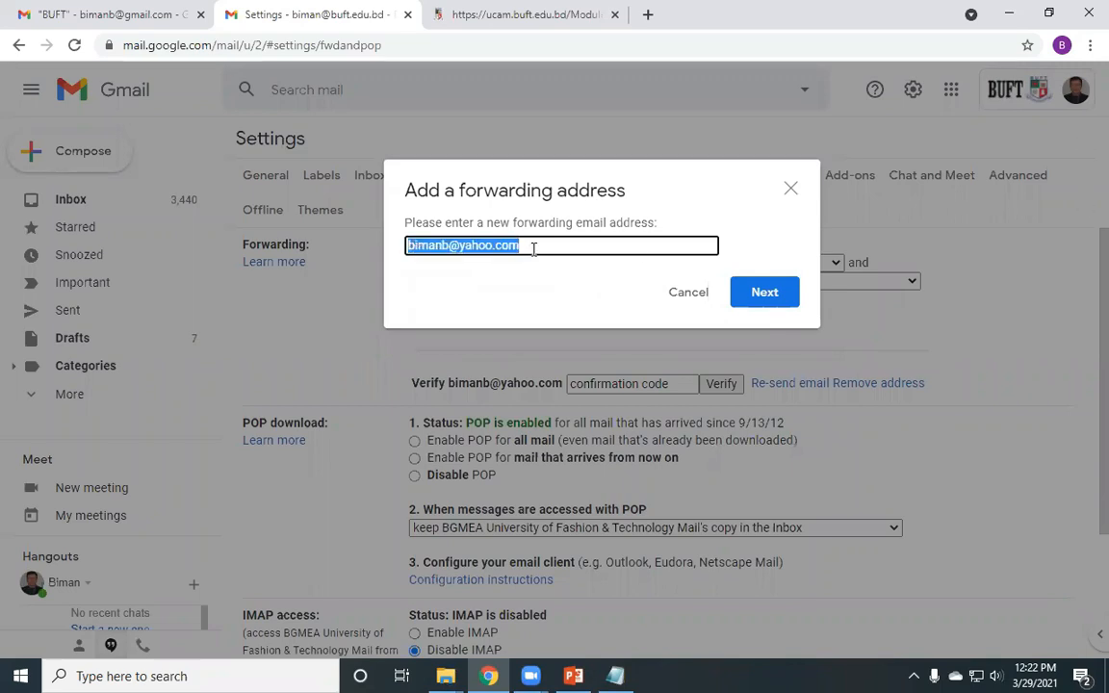
left_click(523, 248)
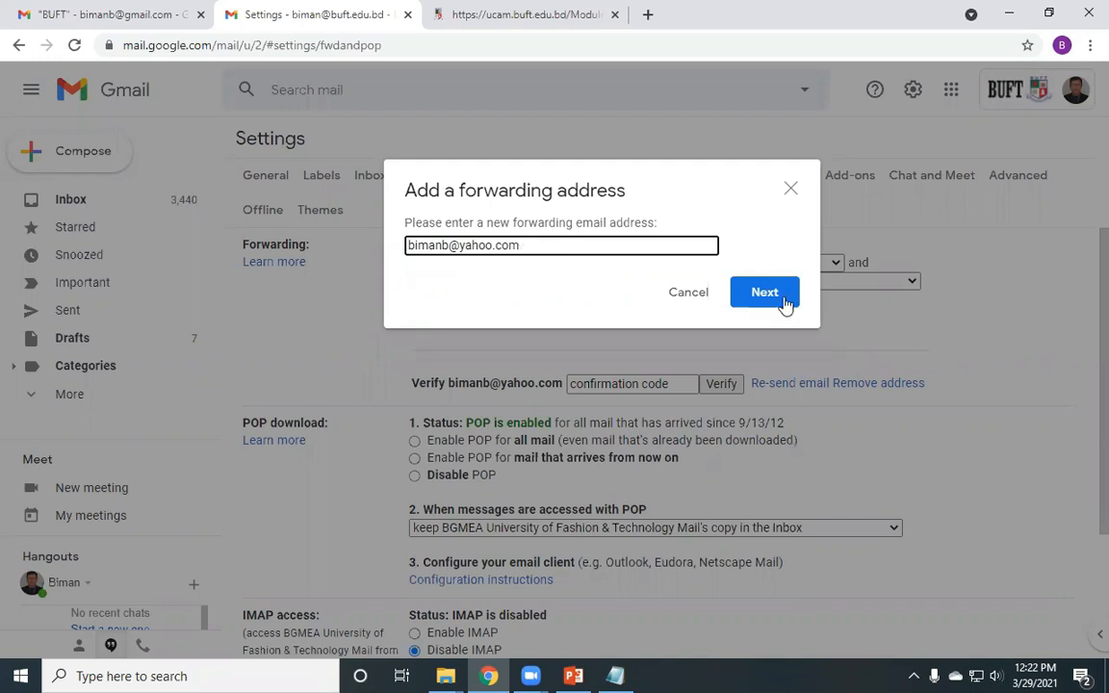
left_click(786, 304)
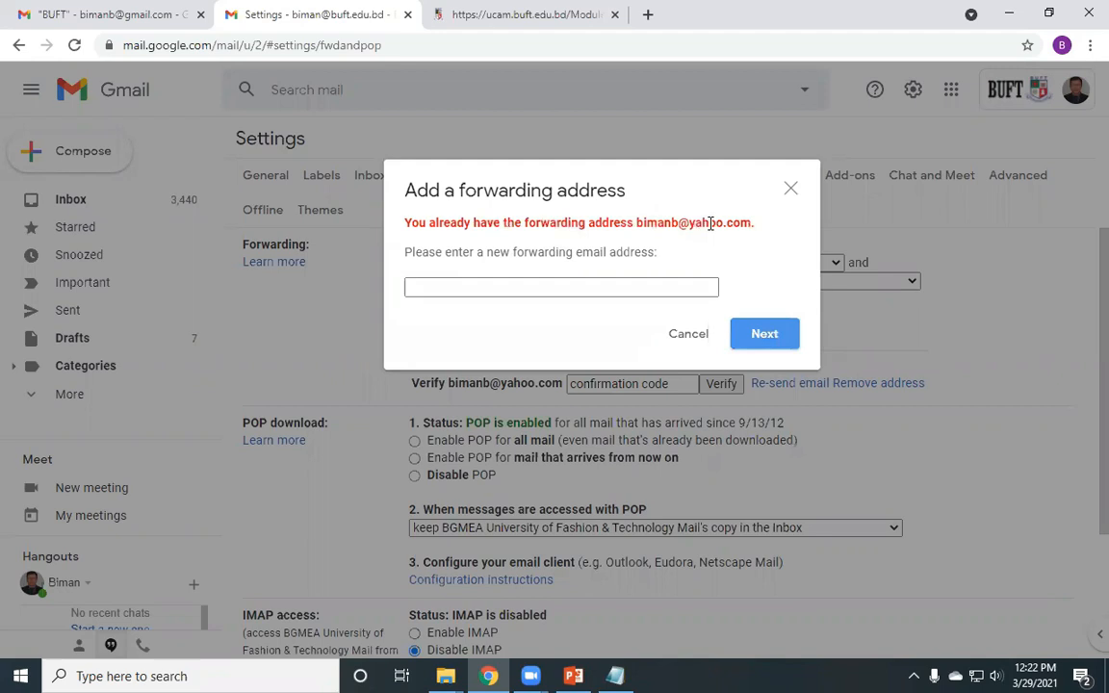
left_click(791, 190)
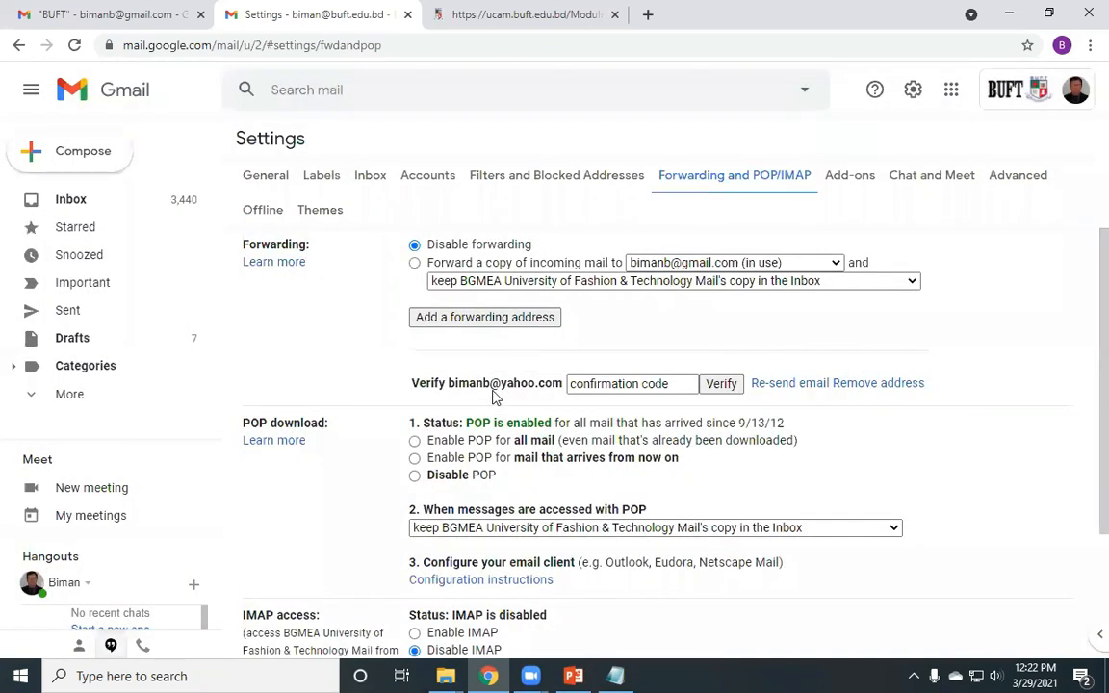
left_click(568, 384)
left_click_drag(449, 380, 566, 388)
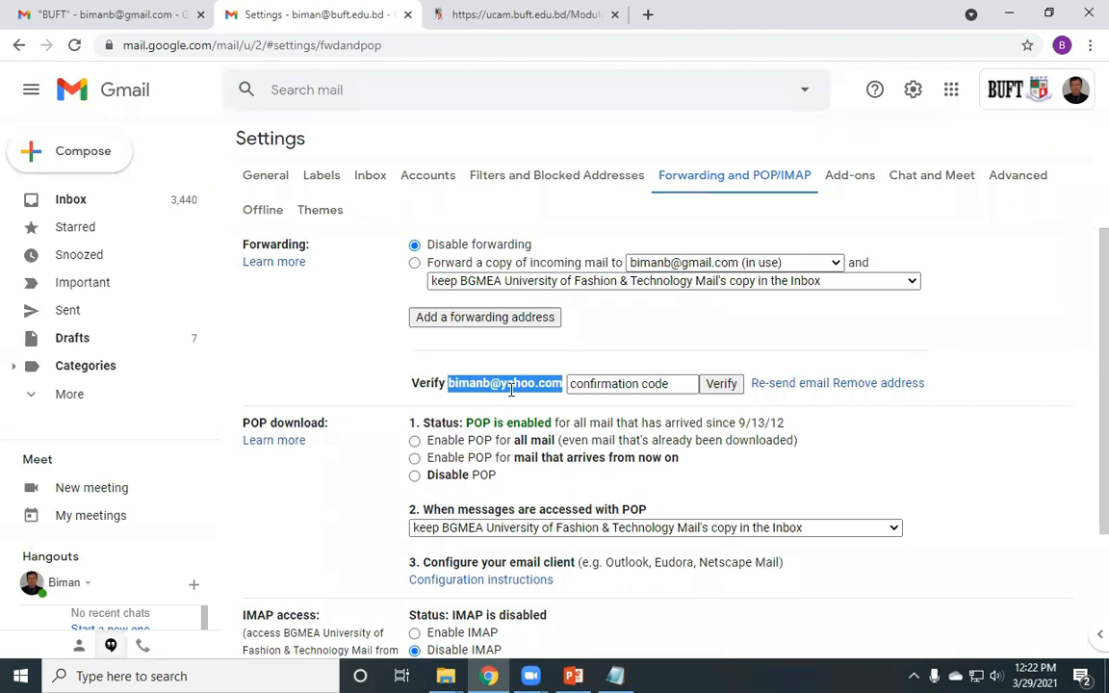
- Place the cursor in the confirmation code box, then return to the personal account's BUFT label tab
left_click(580, 390)
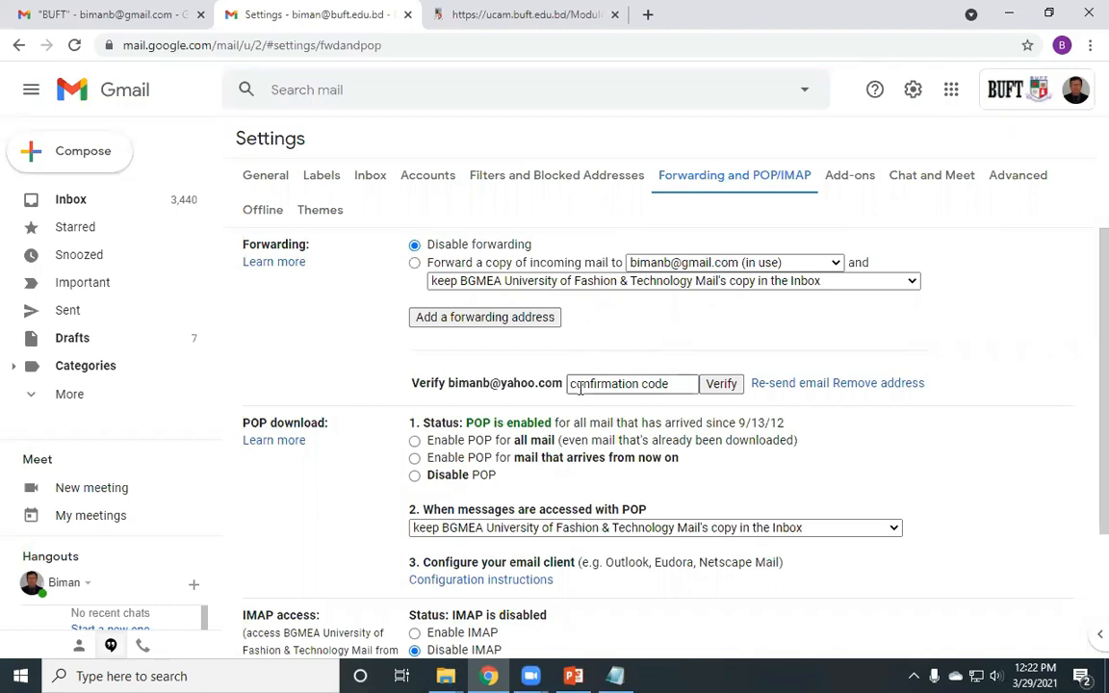
left_click(581, 386)
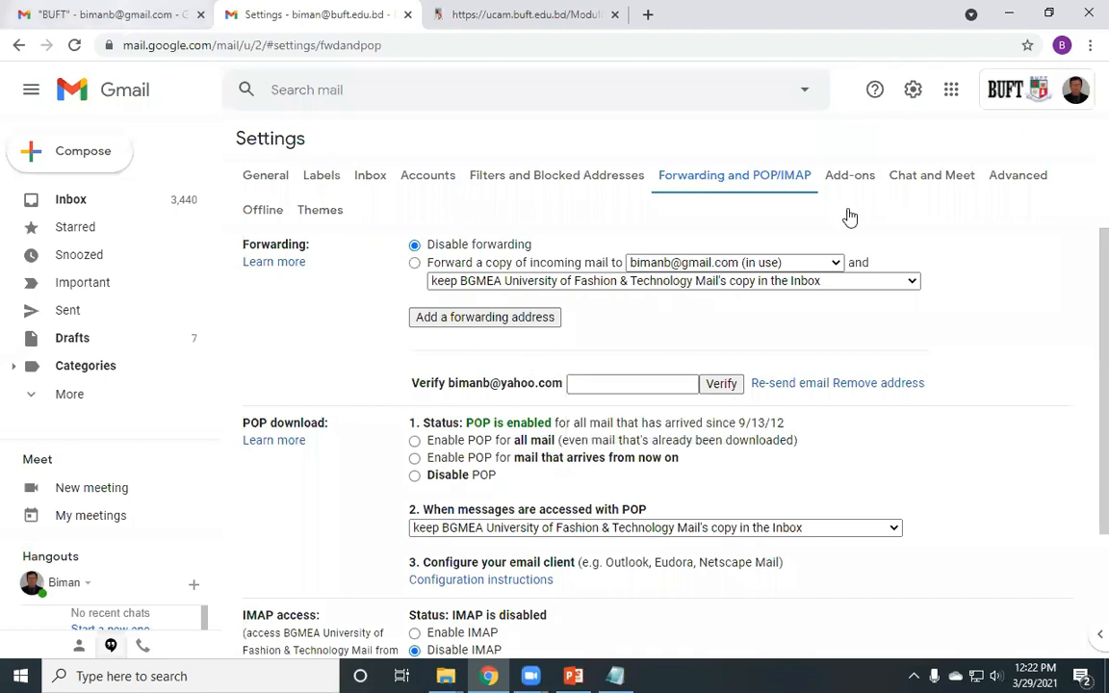
left_click(254, 10)
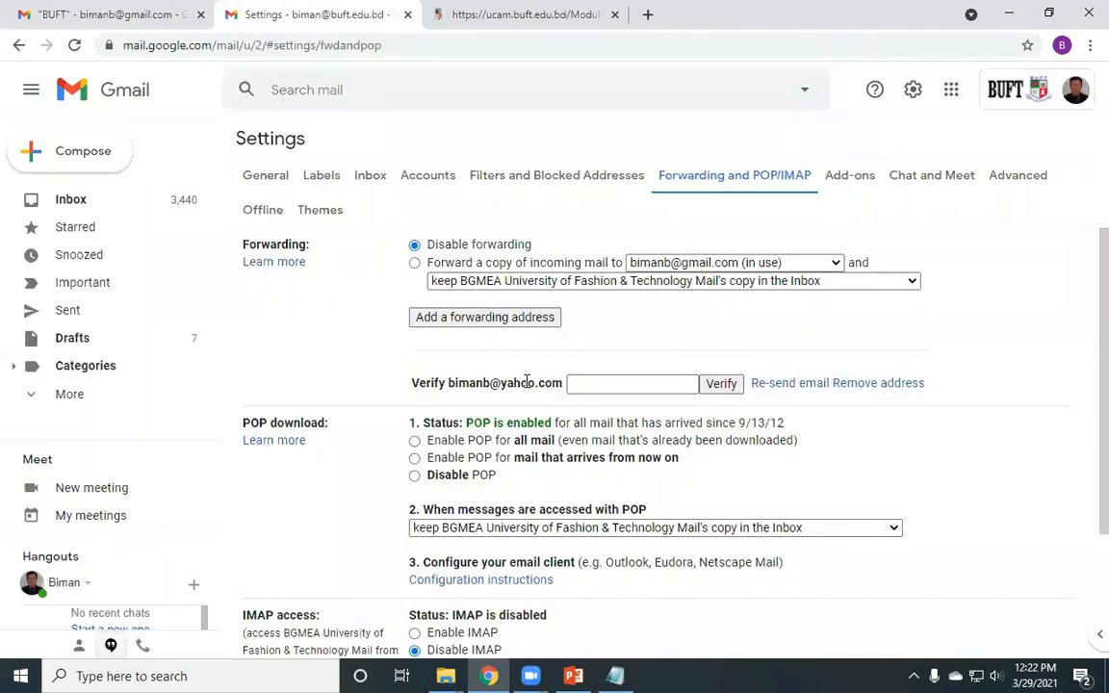
left_click(71, 18)
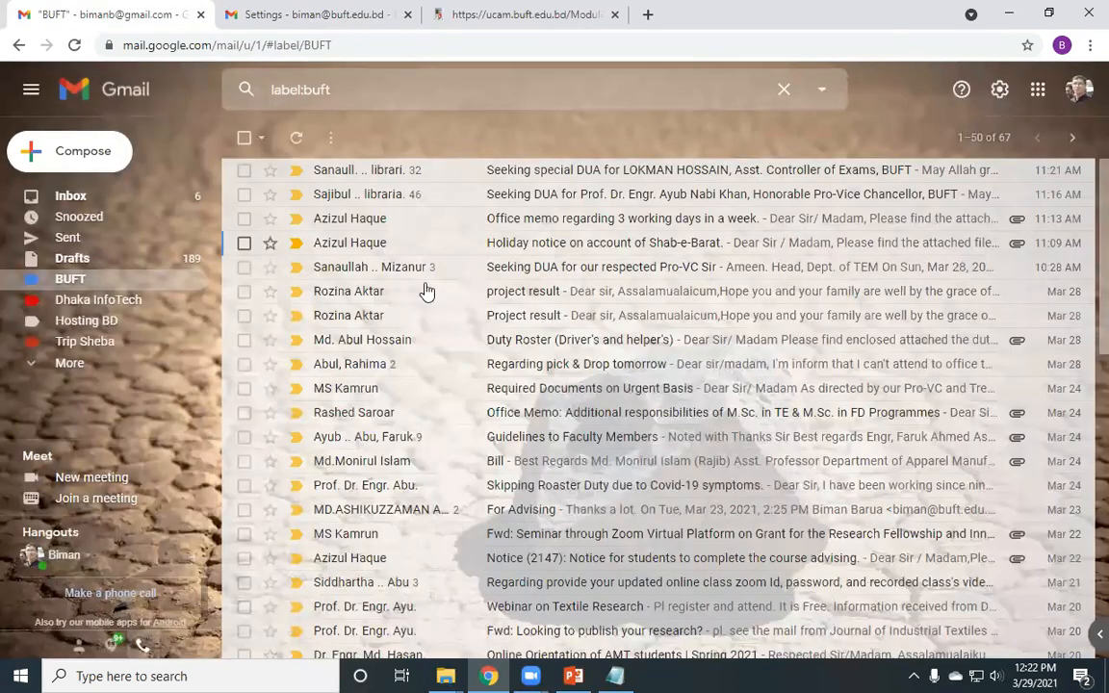
- View the personal account's inbox and Zoom meeting-room message, then return to the forwarding settings
left_click(95, 198)
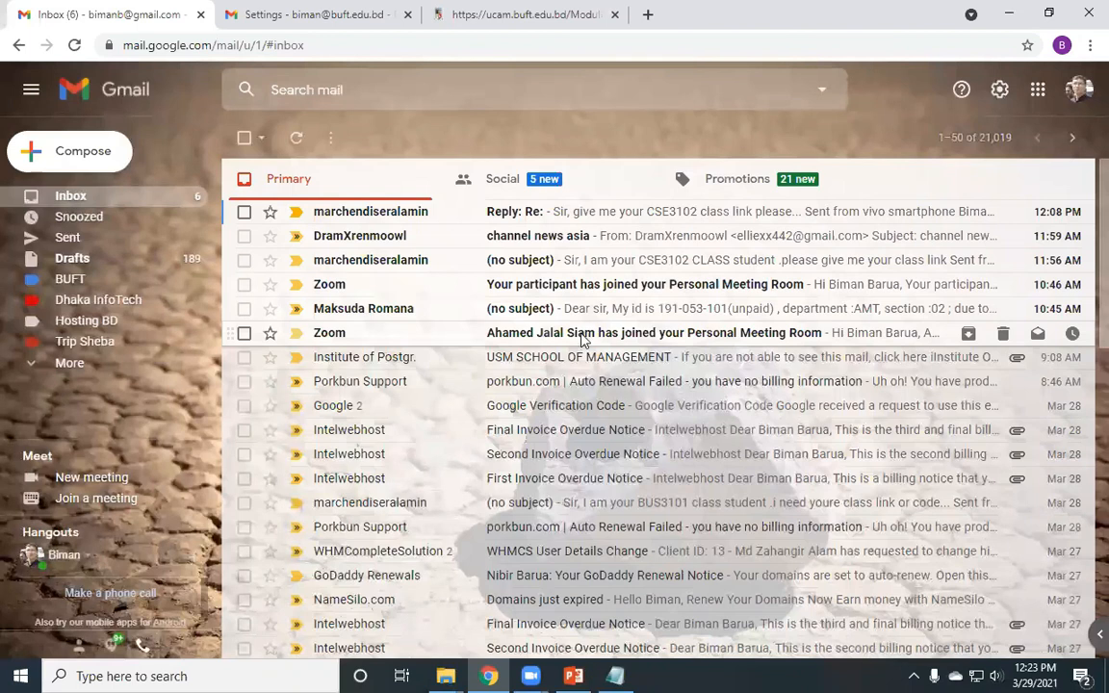
left_click(584, 337)
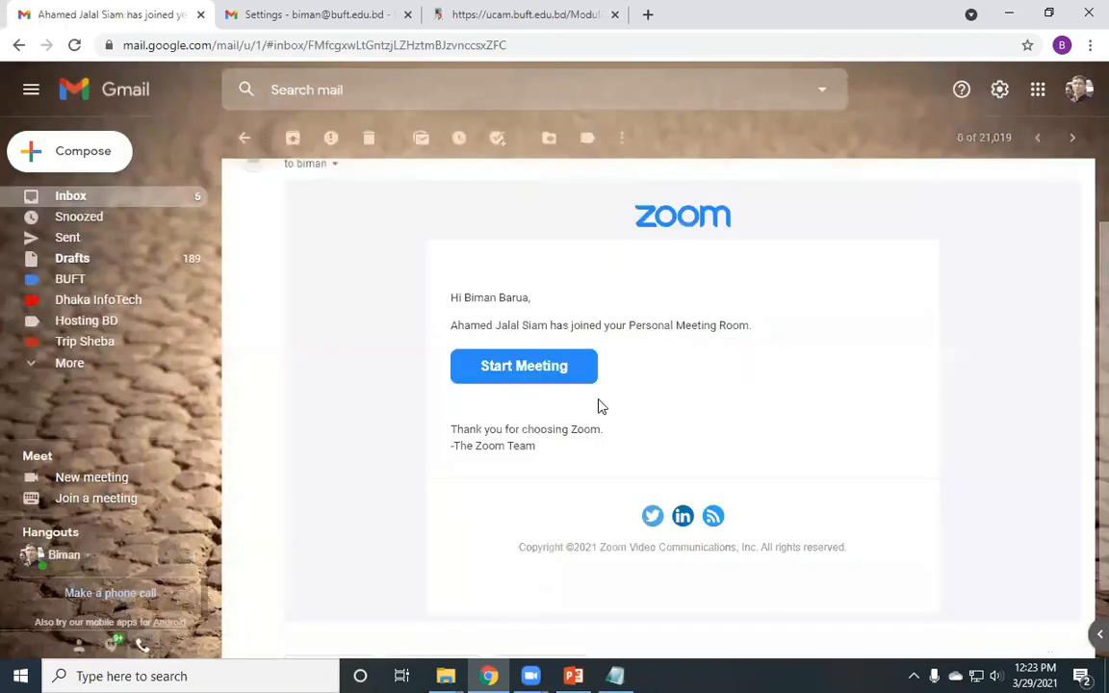
left_click(328, 8)
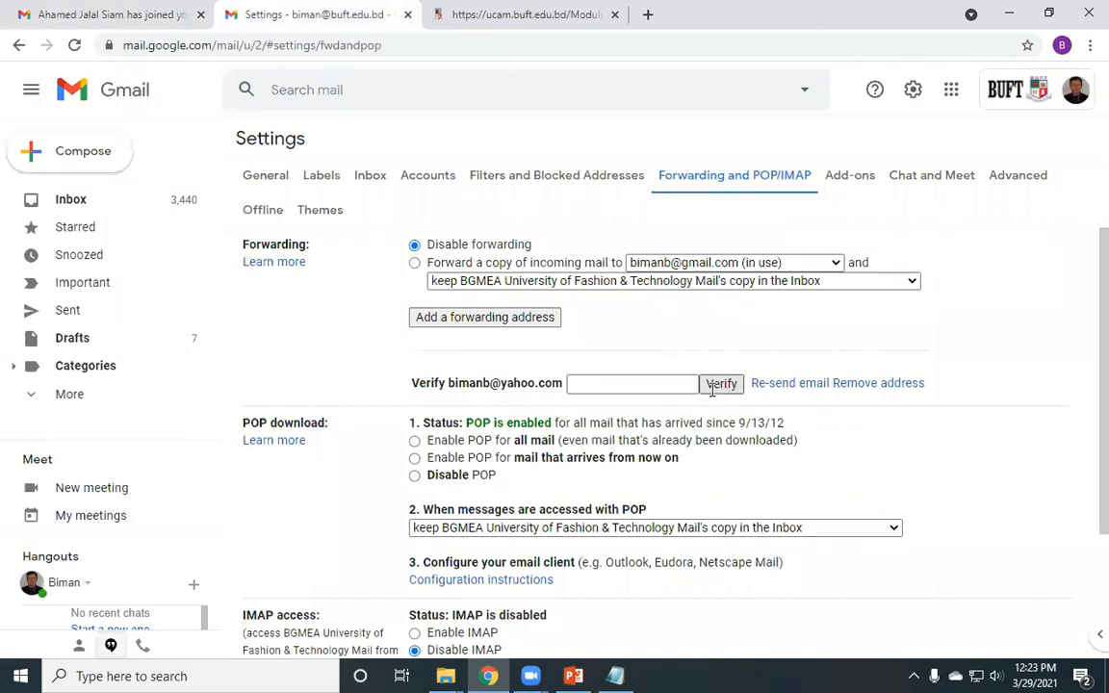
- Select forwarding a copy of incoming mail, then view and dismiss the account list
scroll(647, 566, "down", 3)
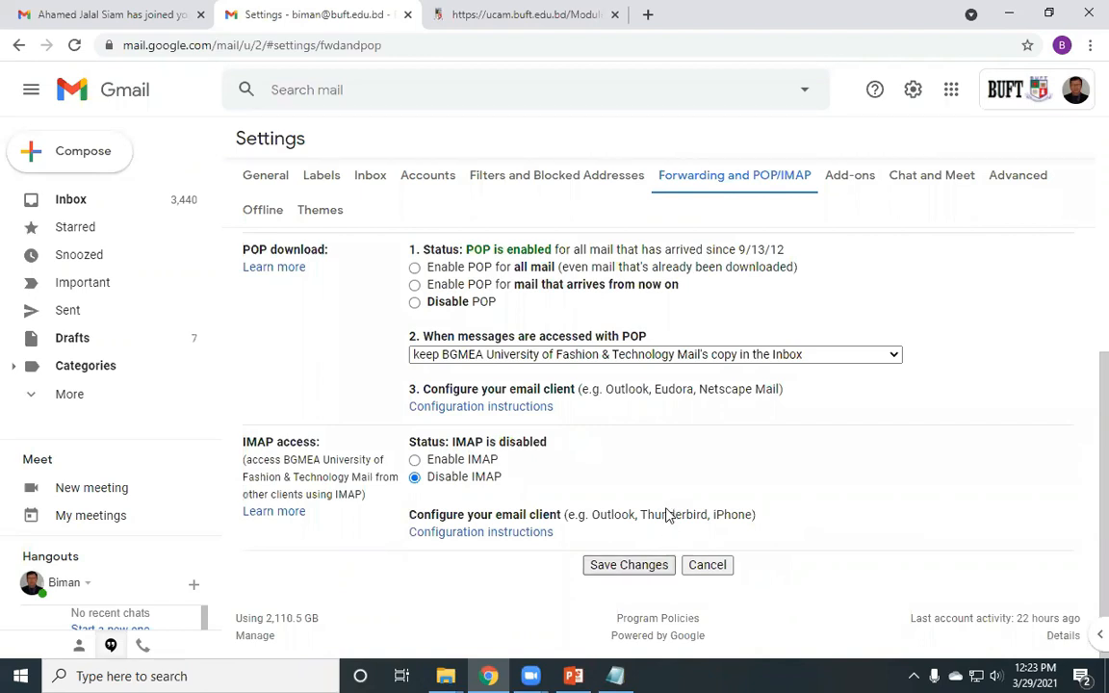
scroll(502, 359, "up", 2)
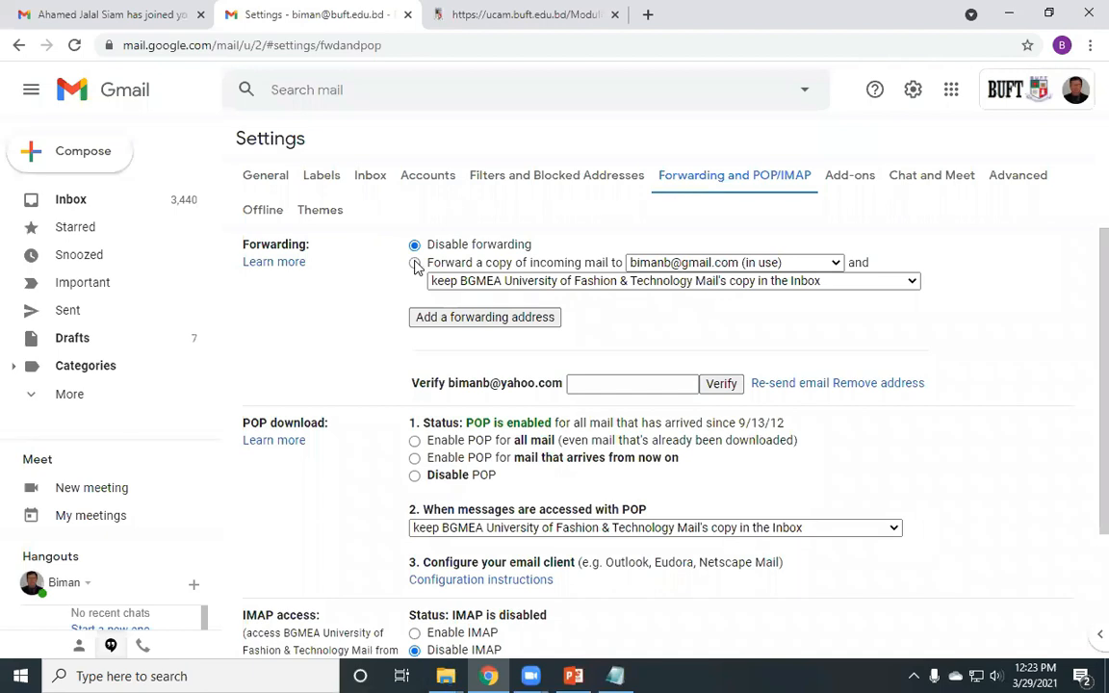
left_click(415, 262)
left_click(1076, 90)
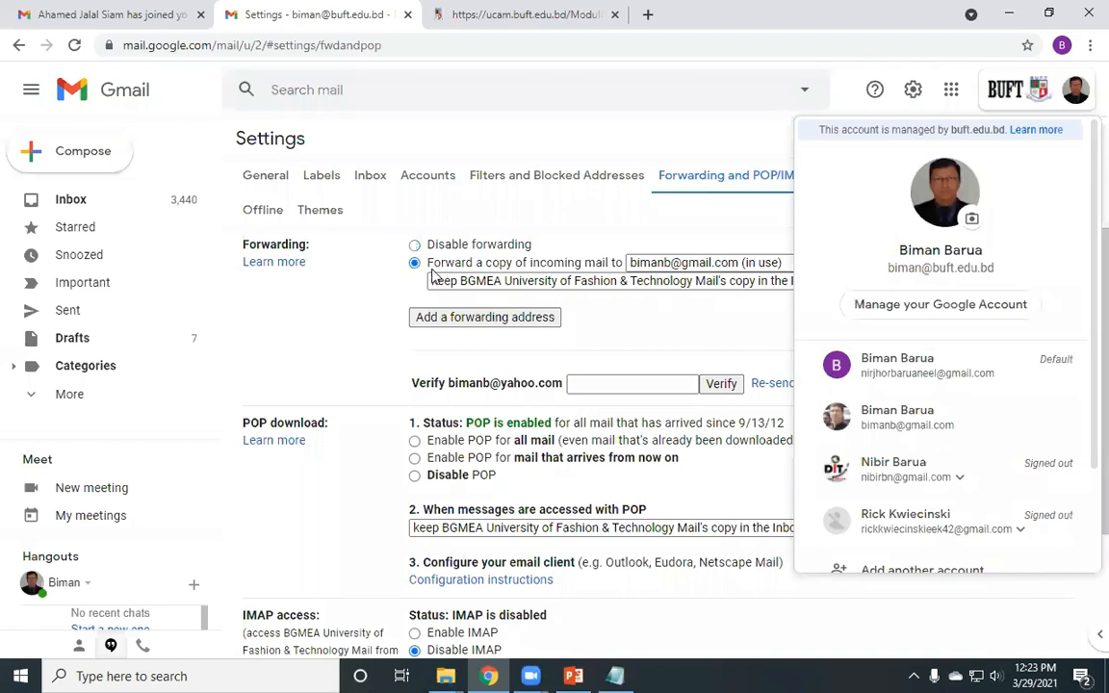
left_click(344, 253)
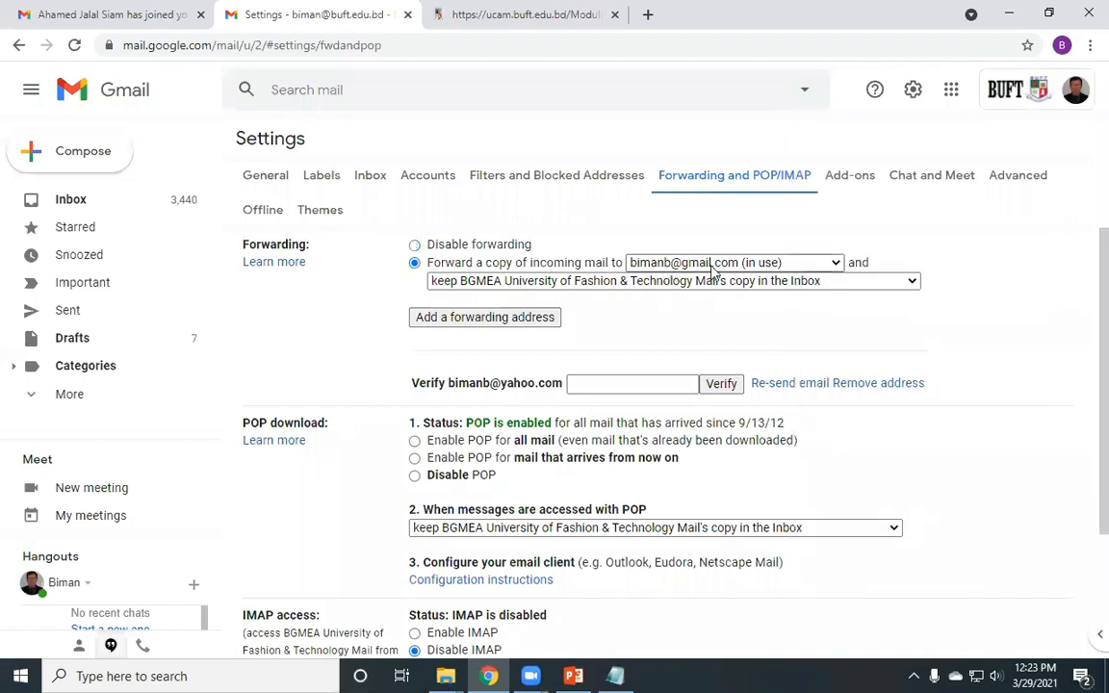
- Show the personal account's inbox: 21,019 conversations, 5 unread
scroll(539, 356, "down", 2)
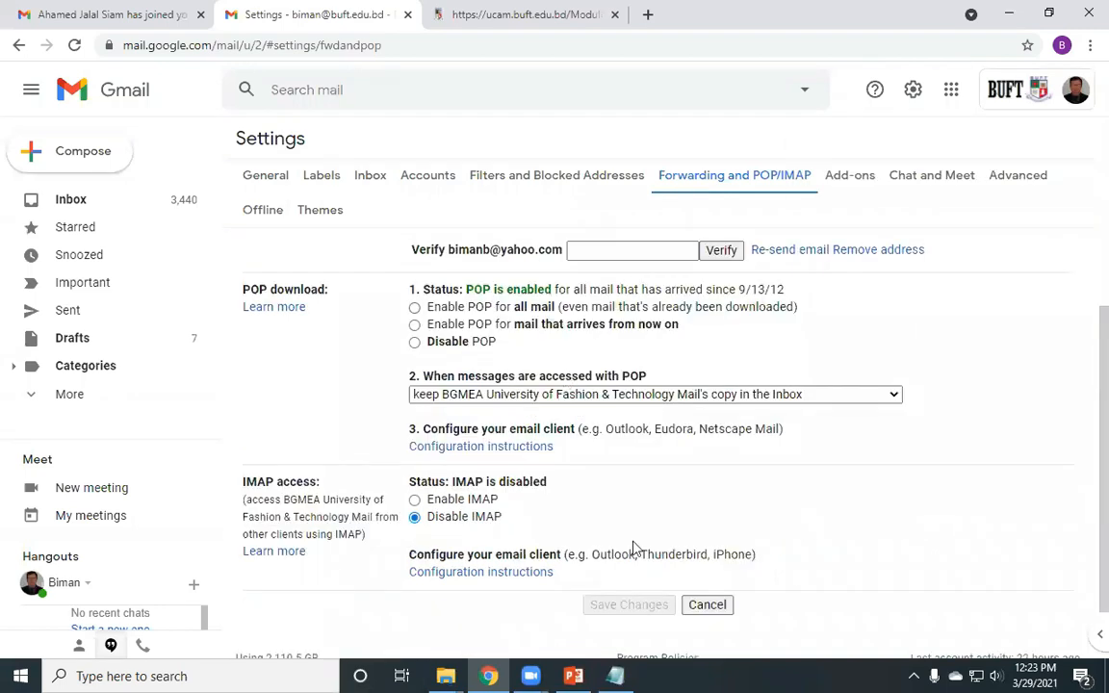
scroll(640, 569, "down", 1)
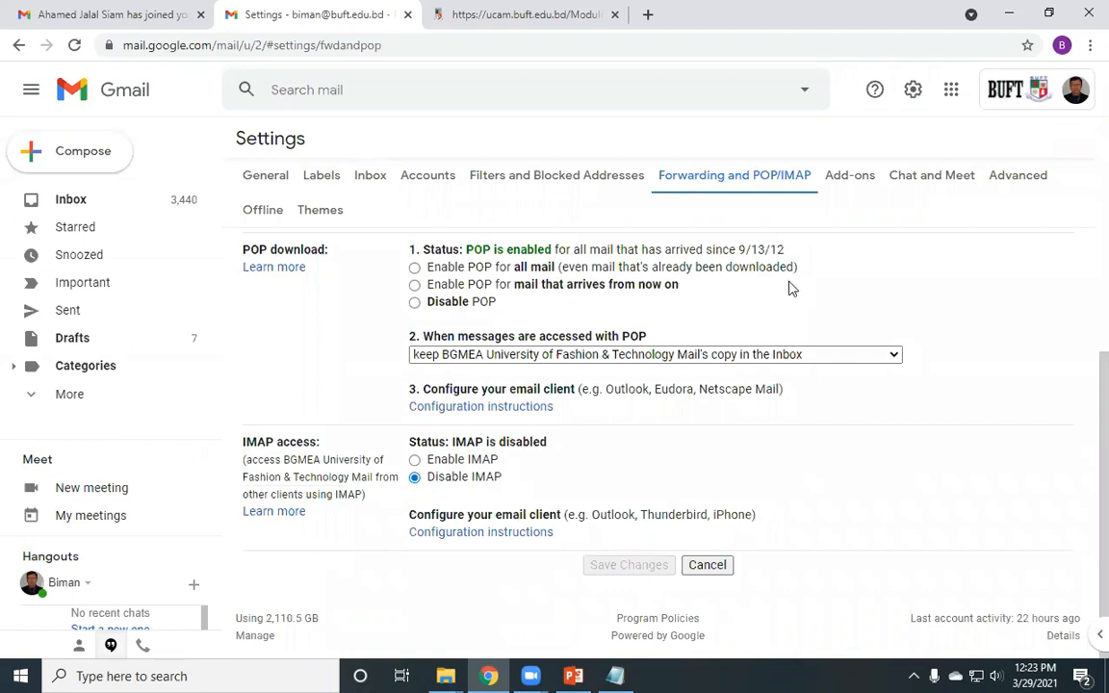
left_click(1081, 89)
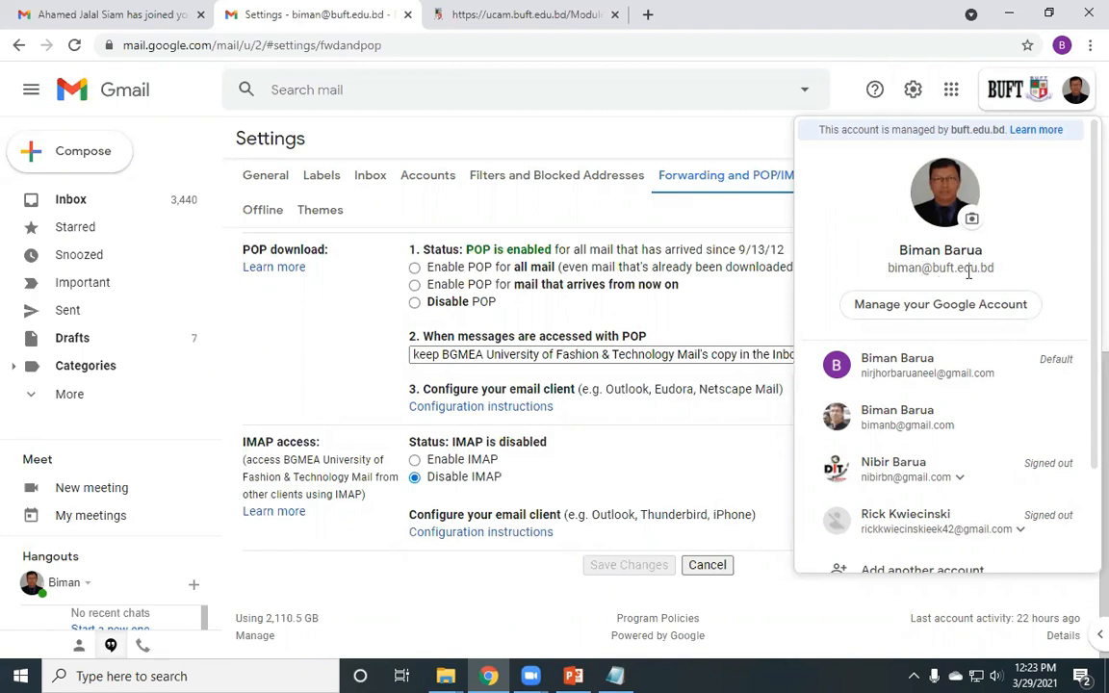
left_click(154, 10)
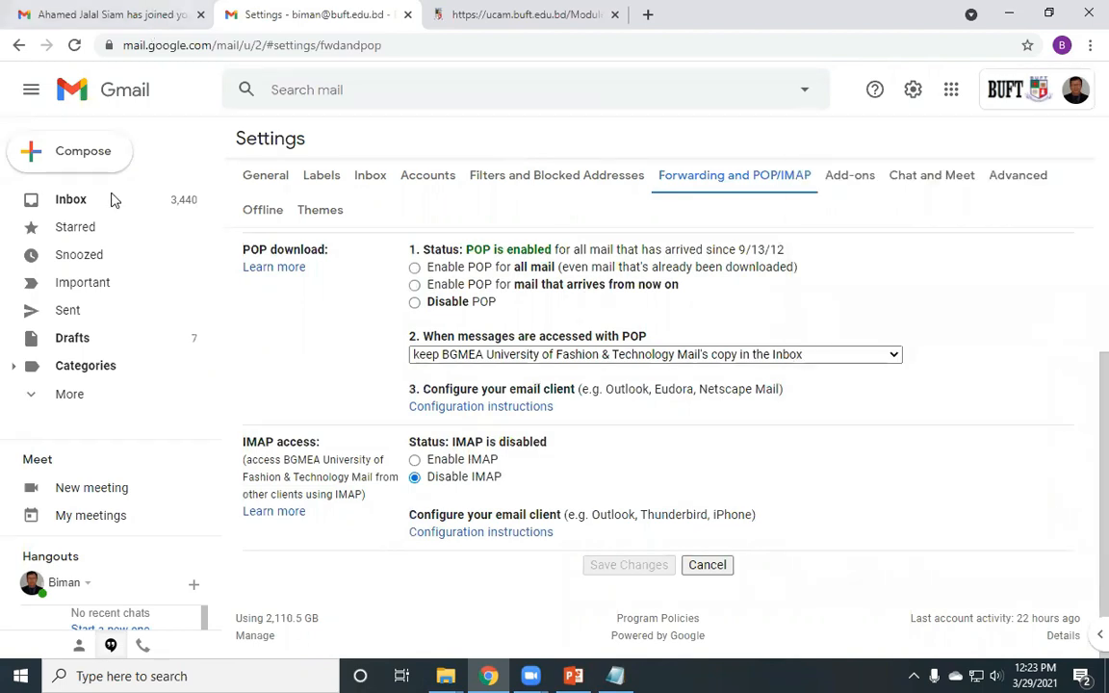
left_click(72, 197)
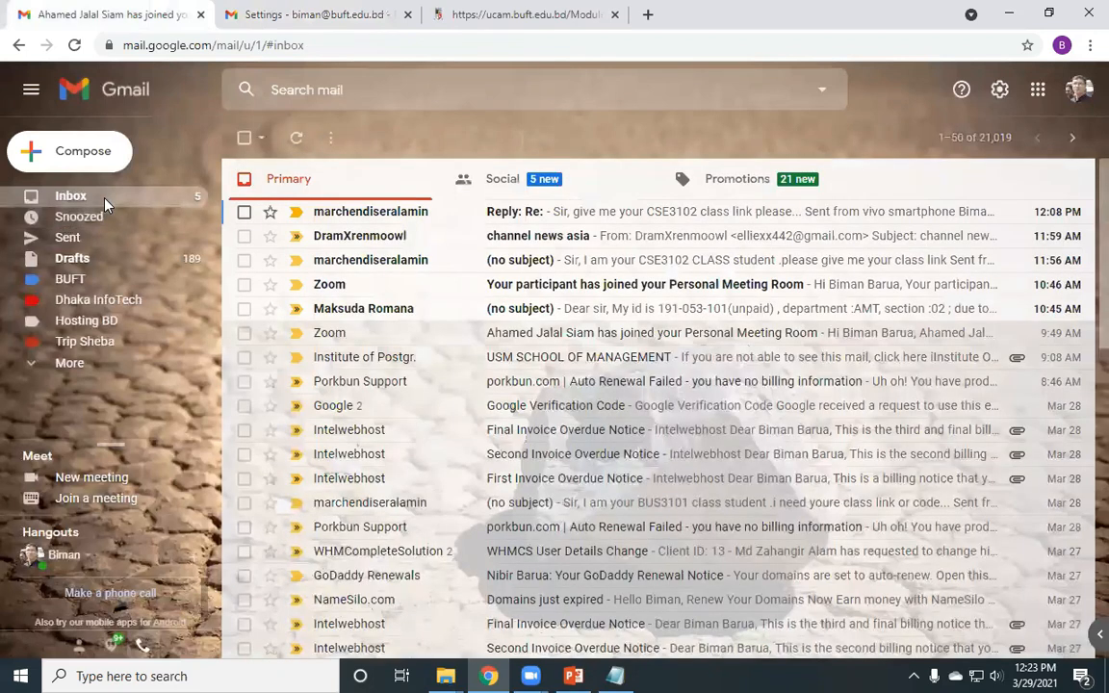
- Glance at the university forwarding settings, then list the personal account's 67 BUFT conversations
left_click(290, 9)
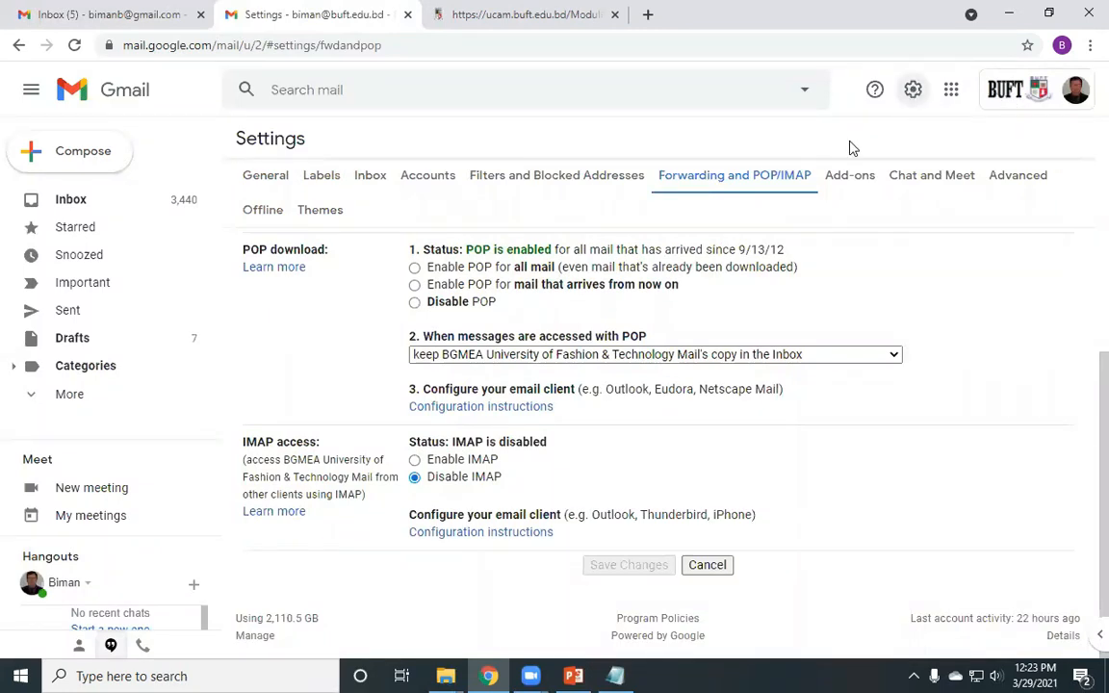
left_click(64, 12)
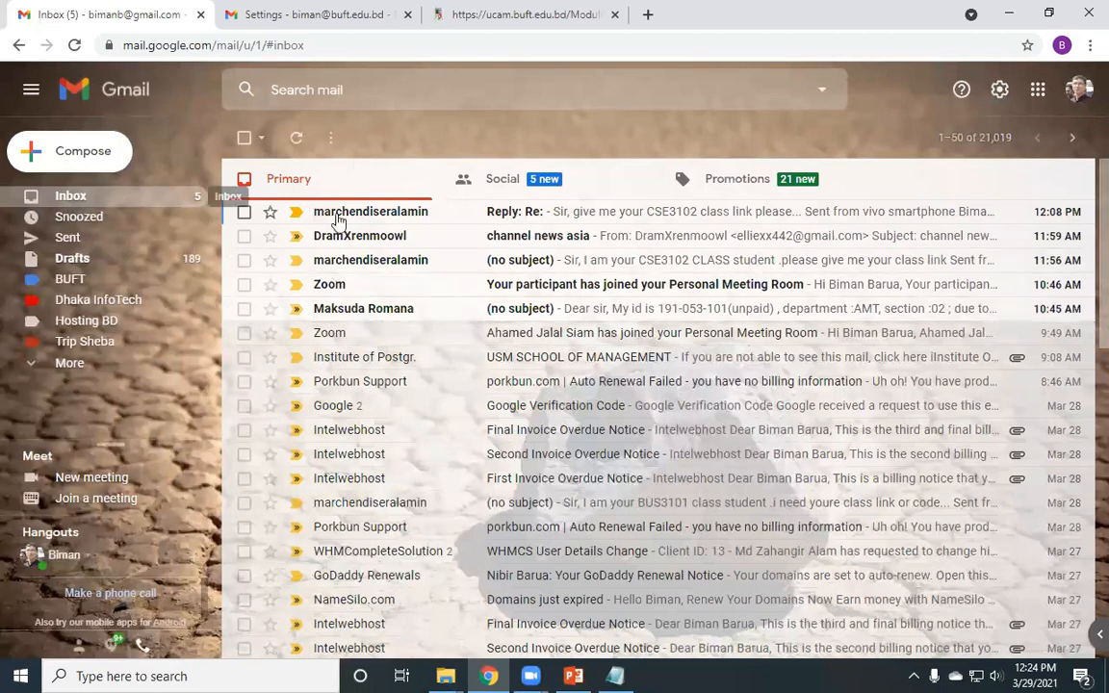
left_click(71, 364)
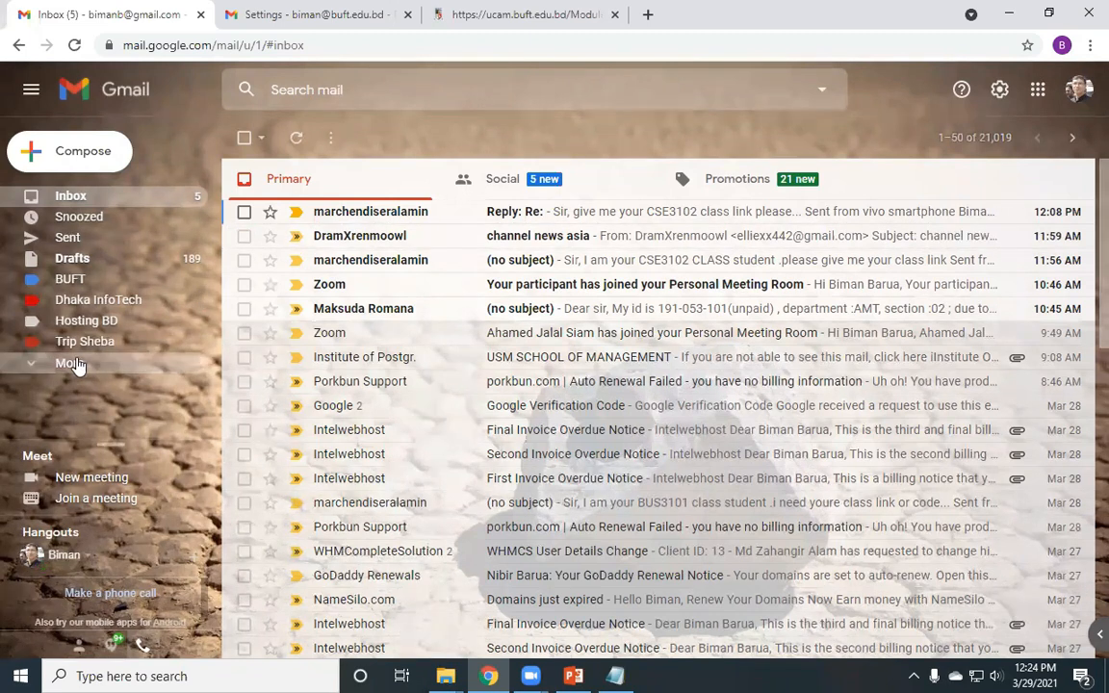
left_click(71, 279)
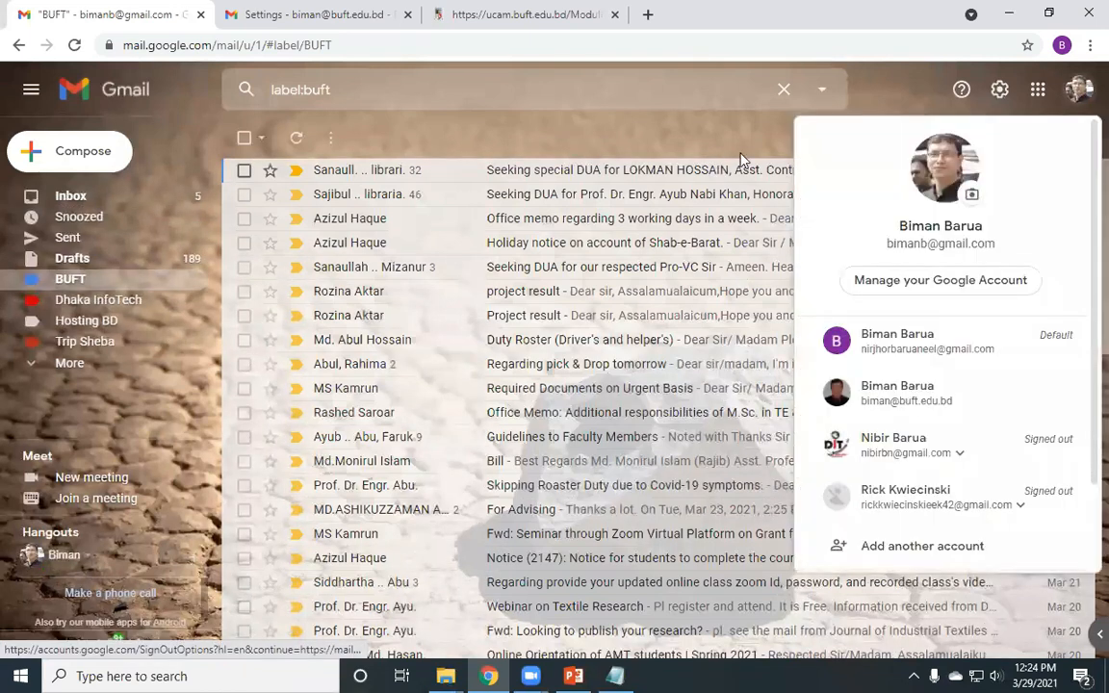
left_click(701, 140)
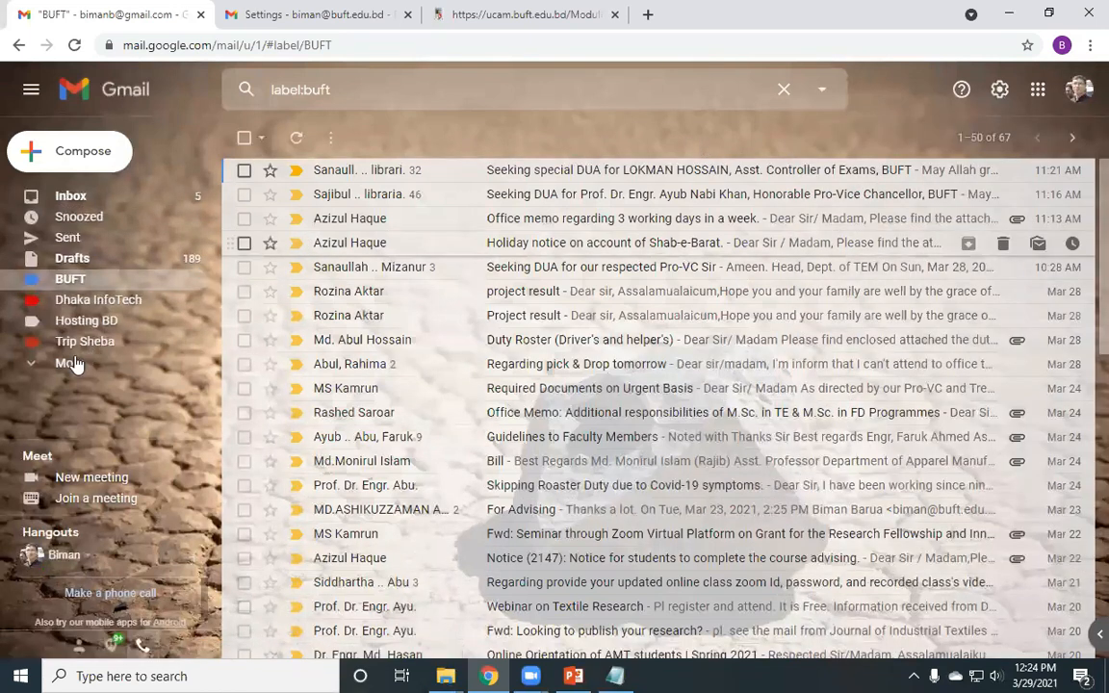
left_click(71, 197)
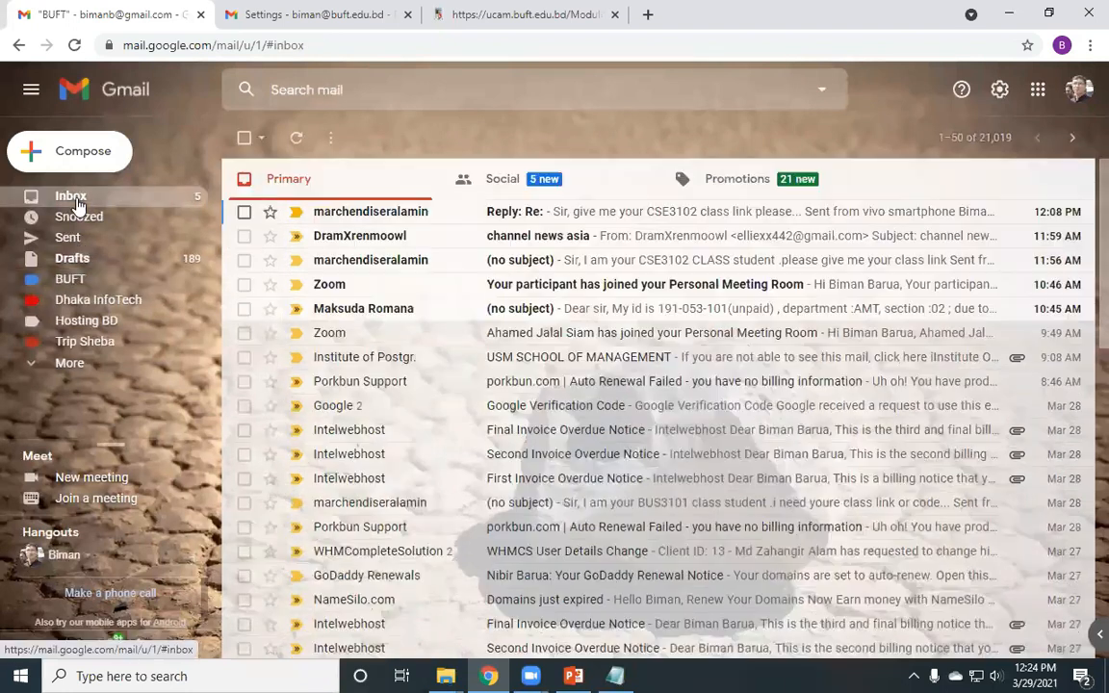
left_click(71, 364)
scroll(102, 310, "down", 2)
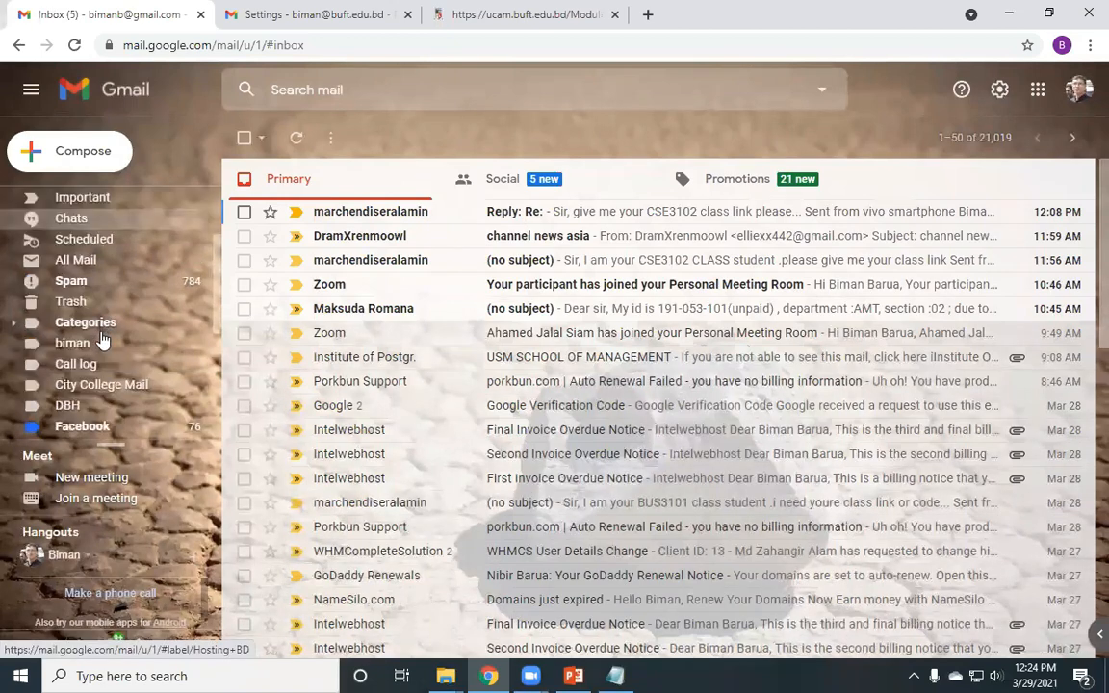
scroll(93, 308, "down", 3)
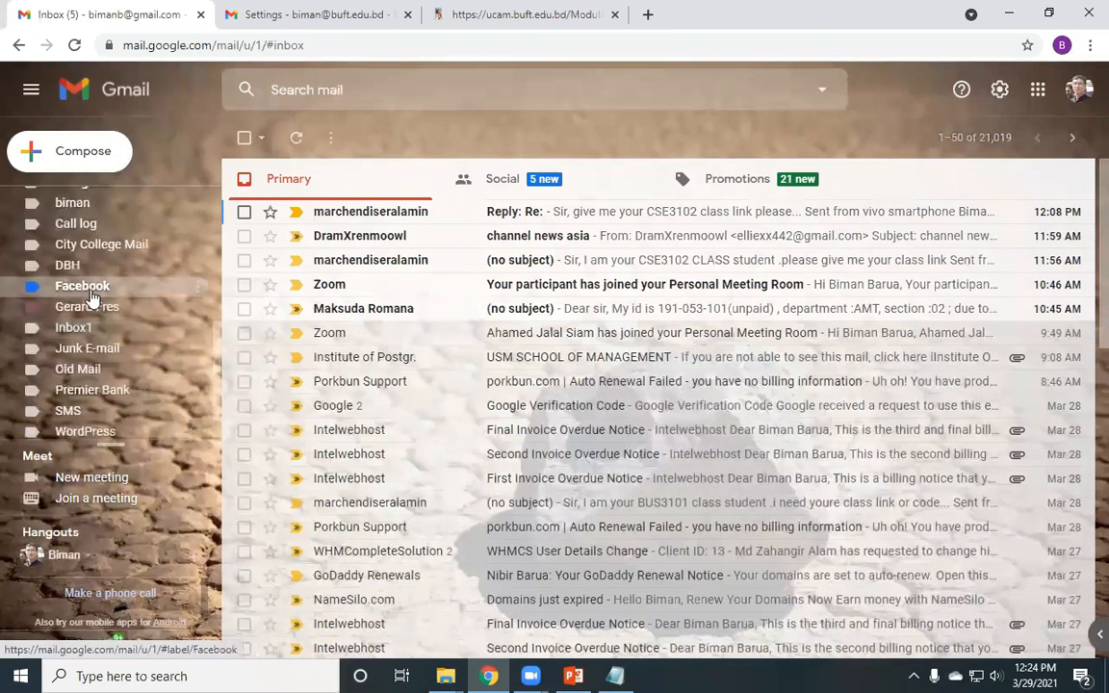
left_click(91, 294)
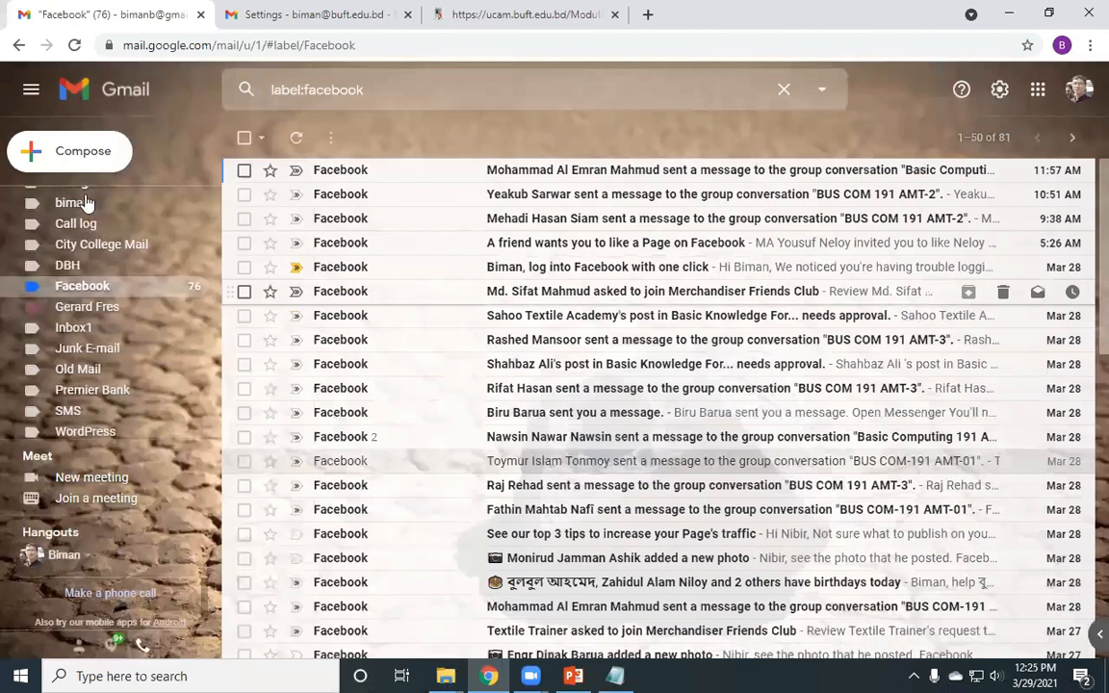
scroll(87, 207, "up", 3)
scroll(106, 289, "down", 2)
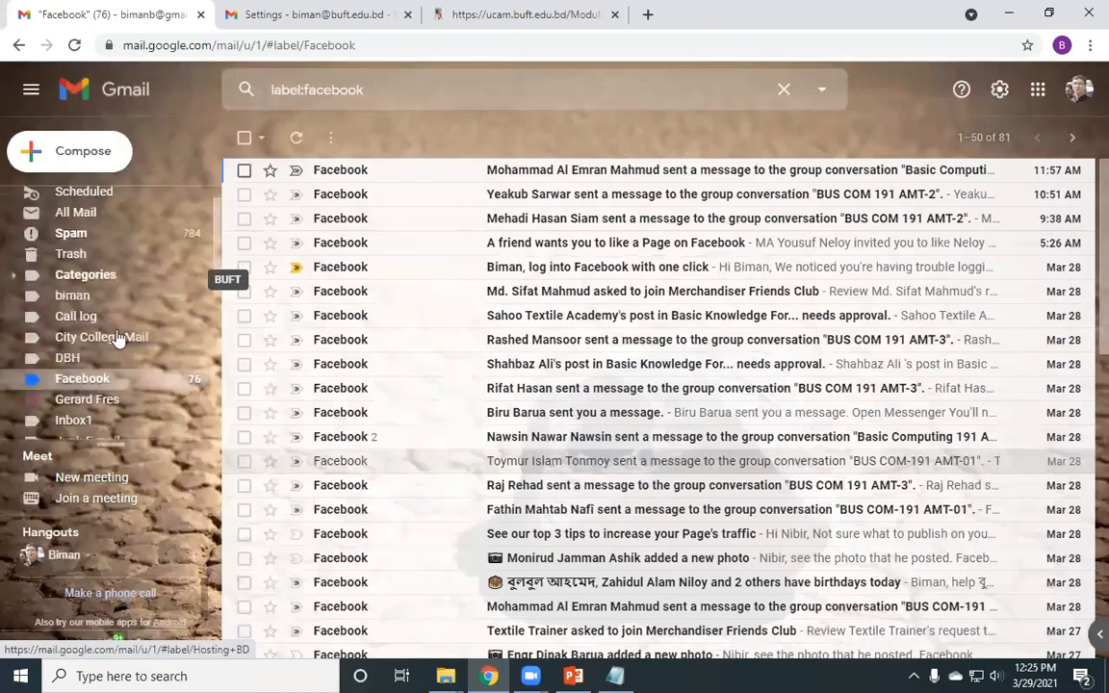
scroll(80, 250, "down", 3)
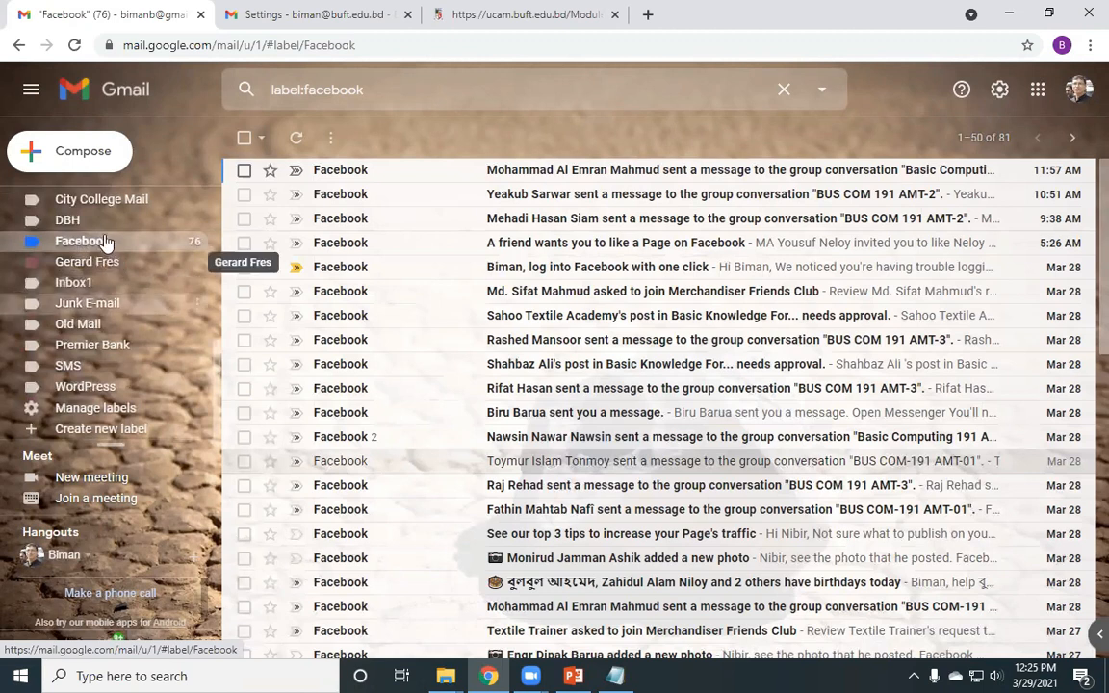
scroll(101, 258, "up", 1)
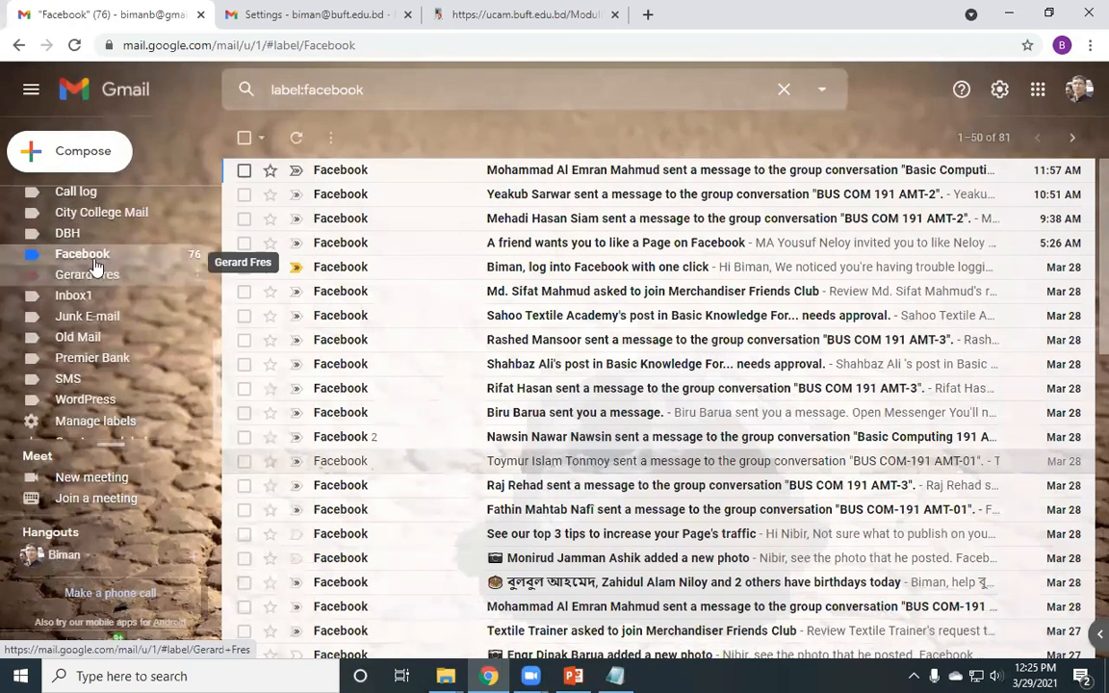
scroll(86, 280, "up", 2)
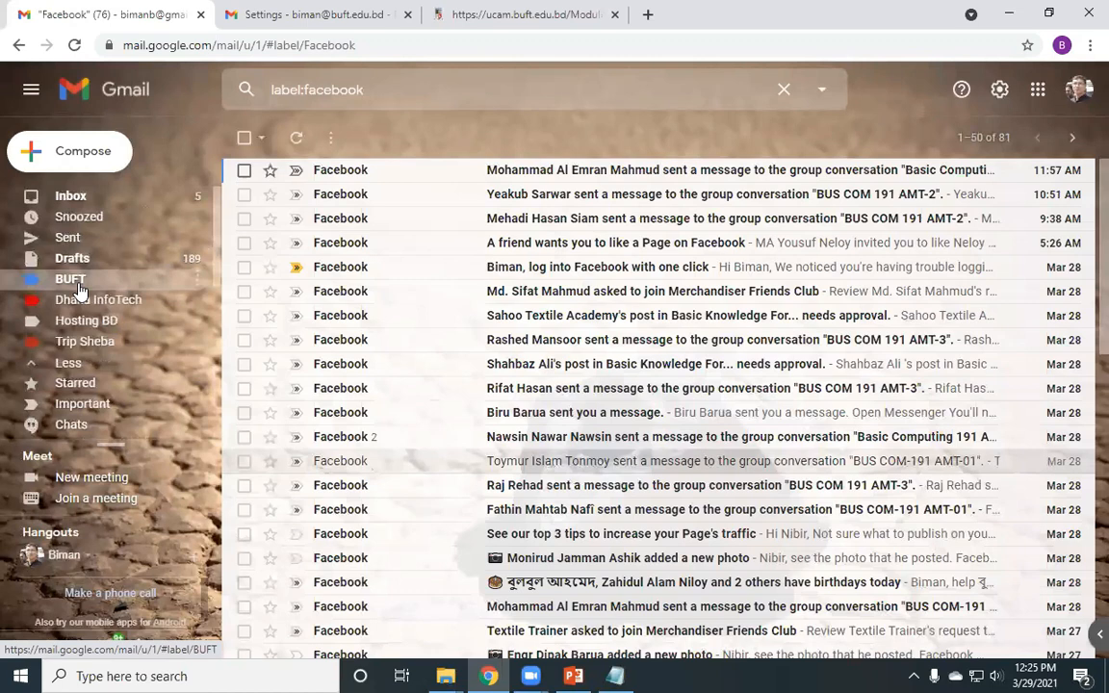
left_click(79, 282)
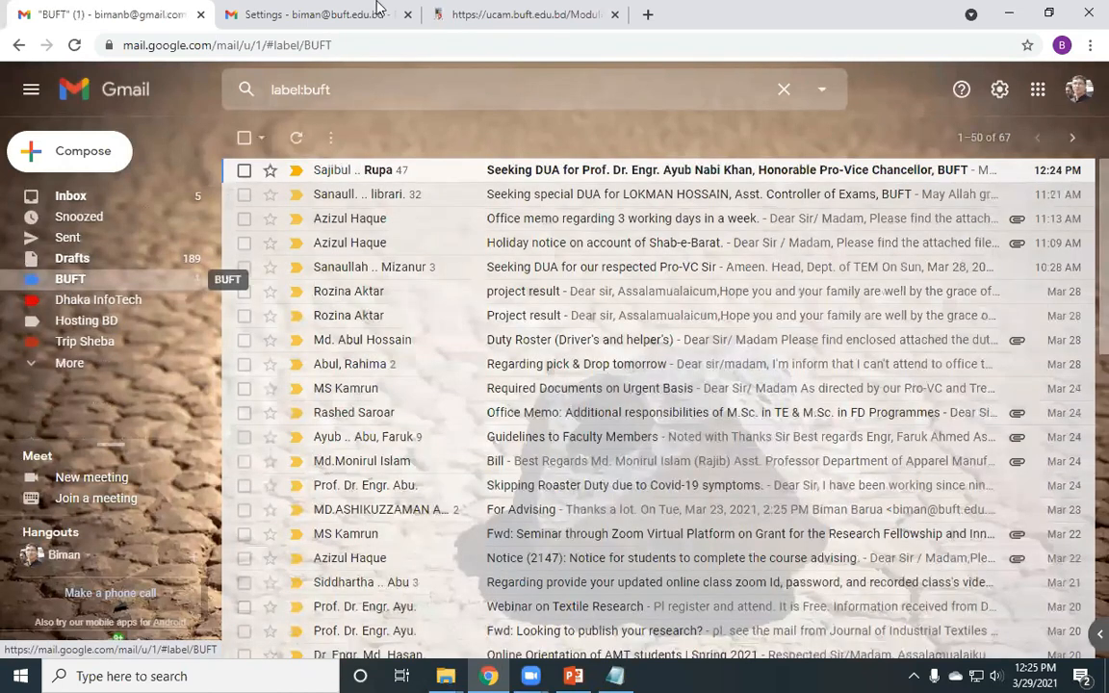
- Open the university account's inbox, then list the personal account's 67 BUFT conversations again
left_click(302, 11)
left_click(99, 202)
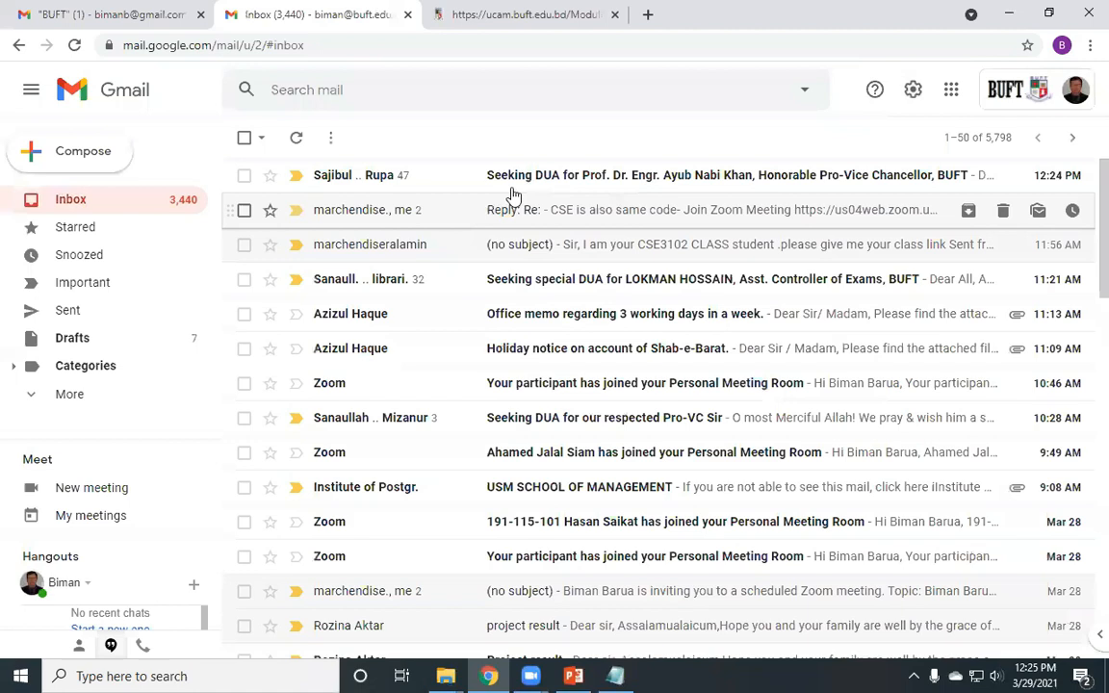
left_click(67, 7)
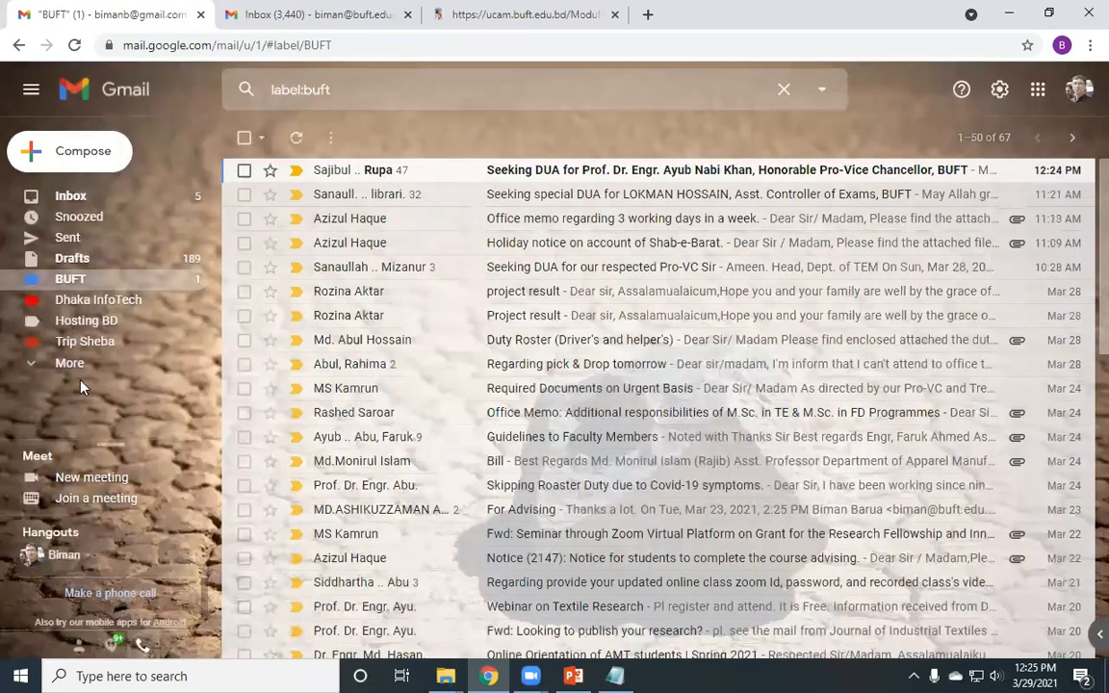
left_click(79, 374)
scroll(91, 318, "down", 5)
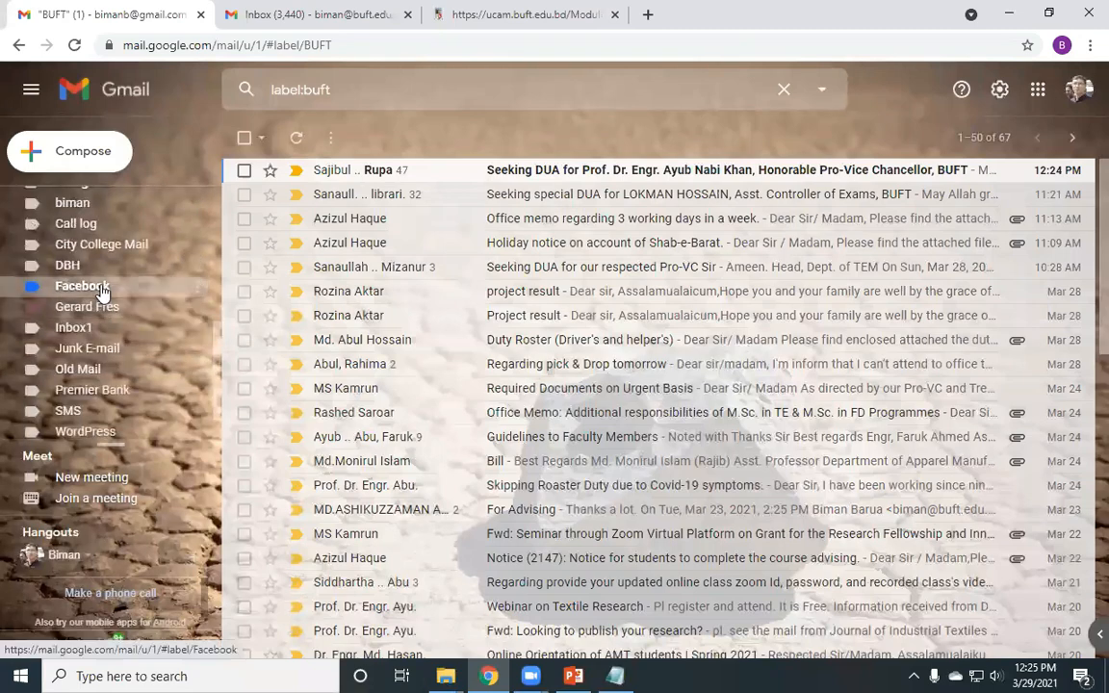
- Open and reload the Facebook label to list its 81 conversations, 76 of them unread
left_click(102, 289)
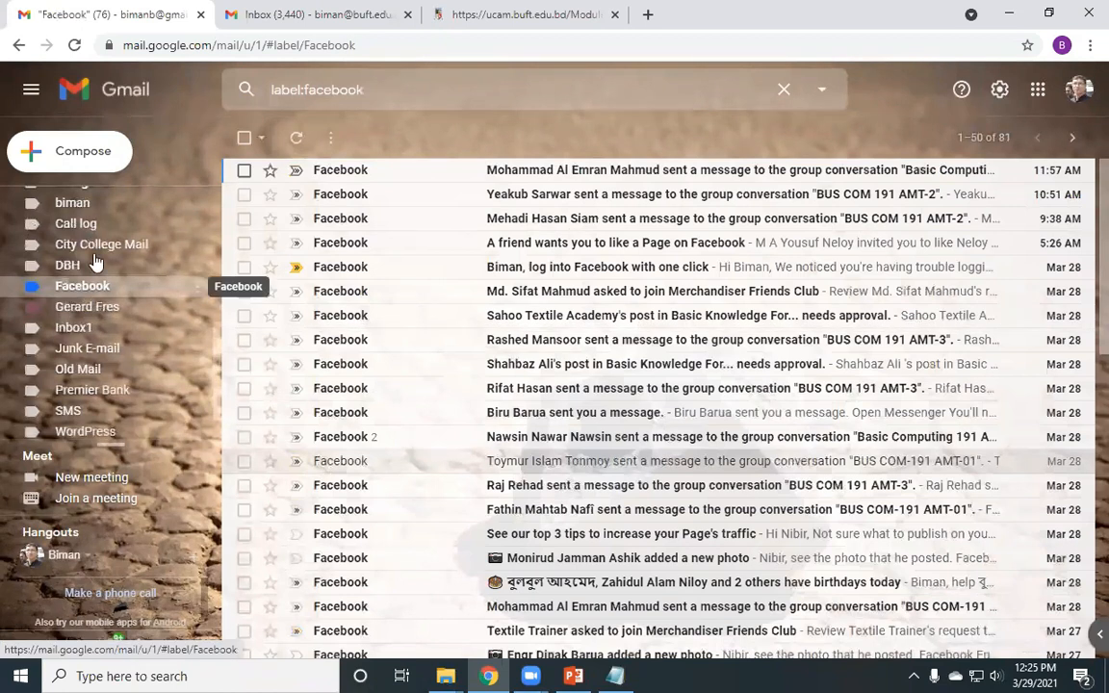
scroll(79, 227, "up", 5)
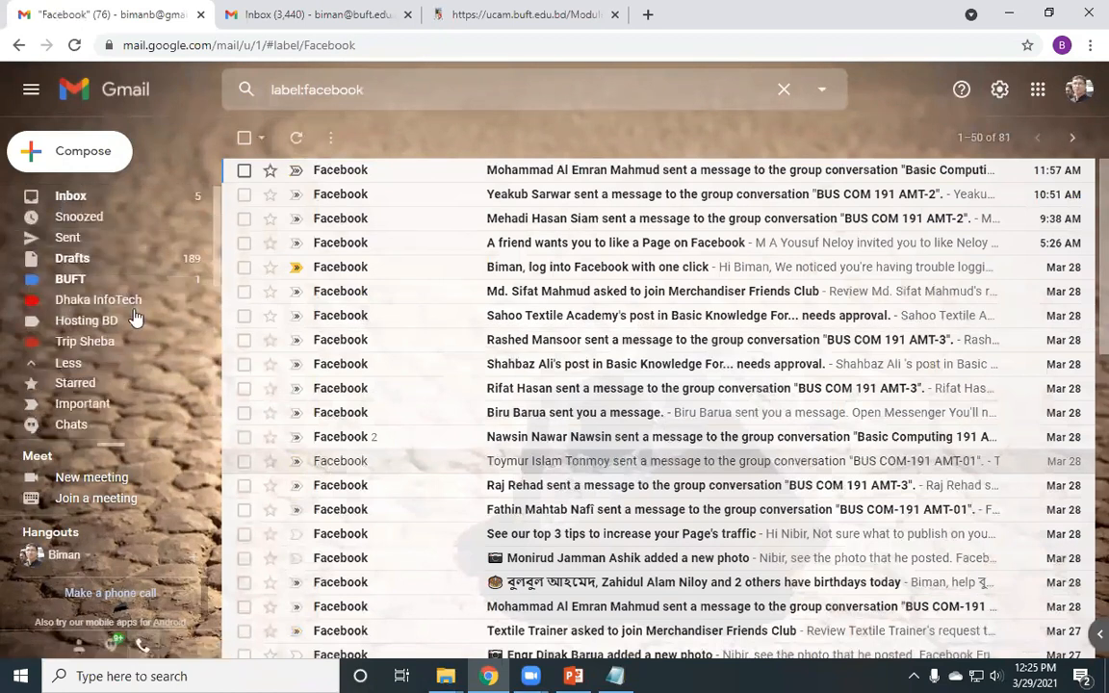
scroll(133, 318, "down", 3)
scroll(133, 318, "up", 1)
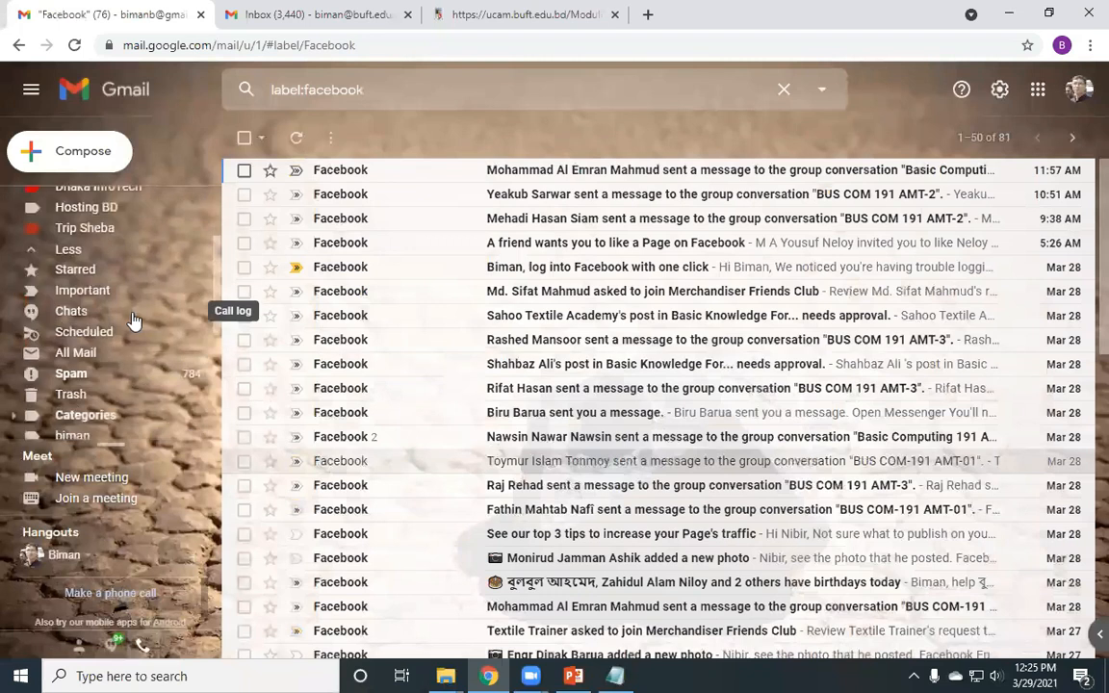
scroll(144, 323, "up", 1)
scroll(156, 325, "up", 2)
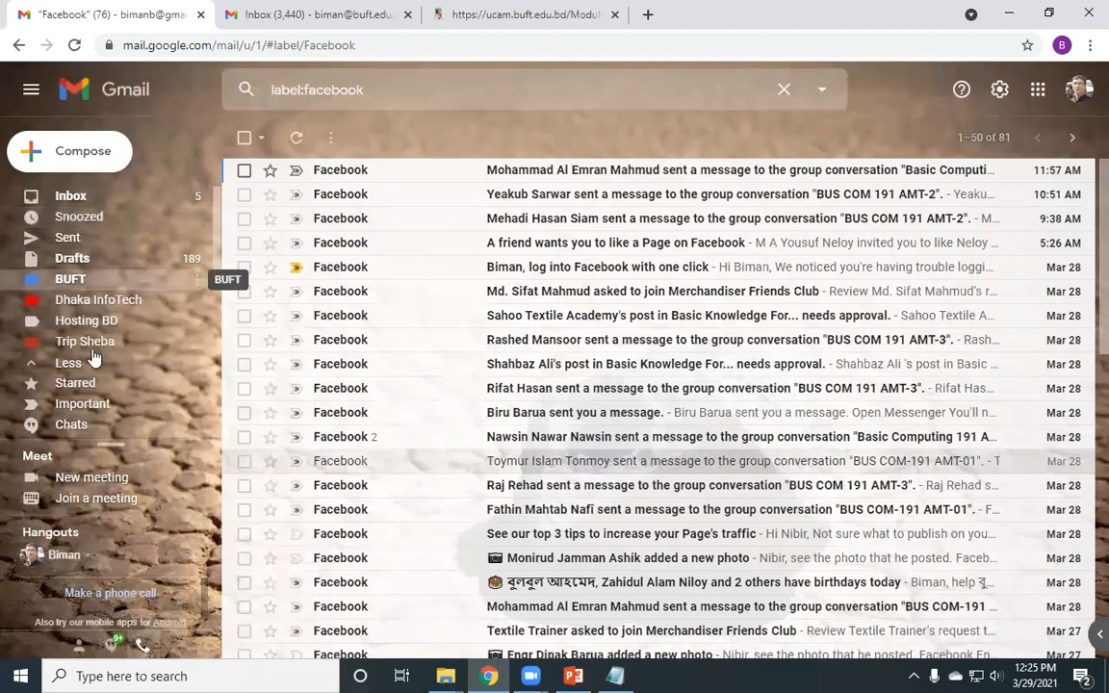
scroll(95, 279, "down", 3)
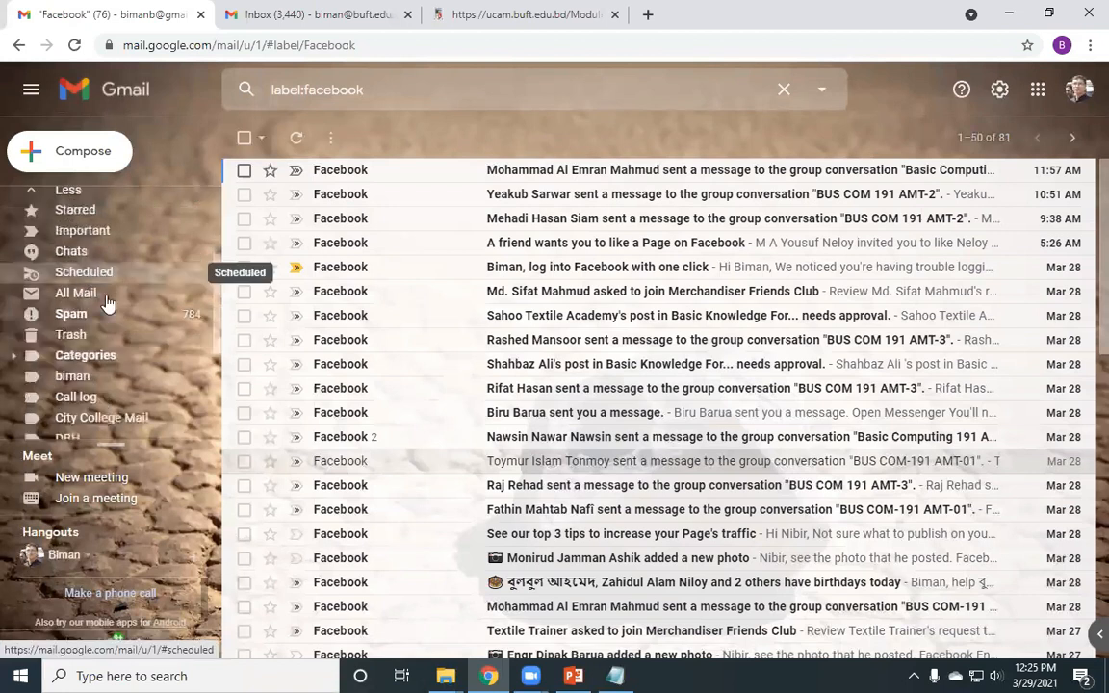
scroll(96, 315, "up", 3)
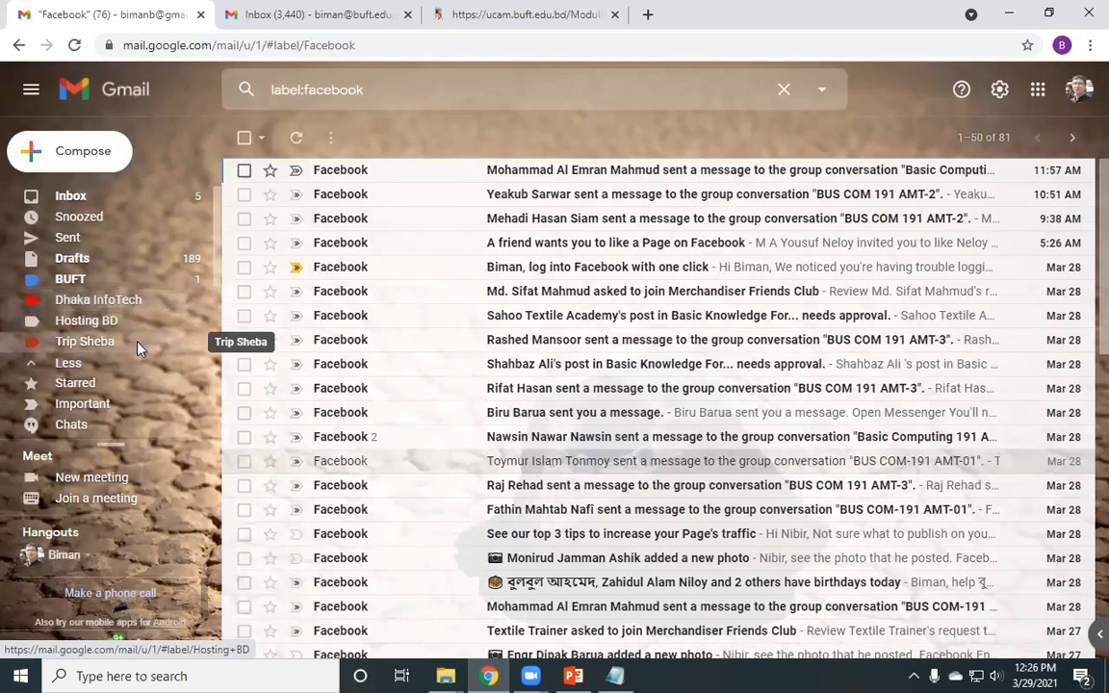
scroll(136, 348, "down", 3)
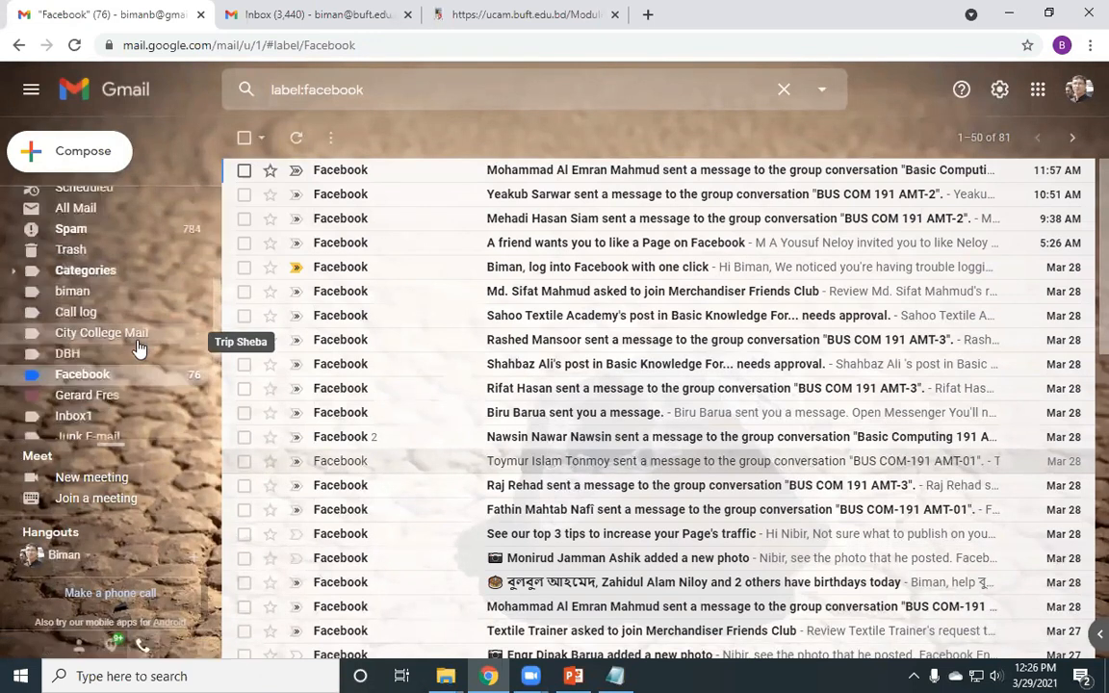
left_click(95, 382)
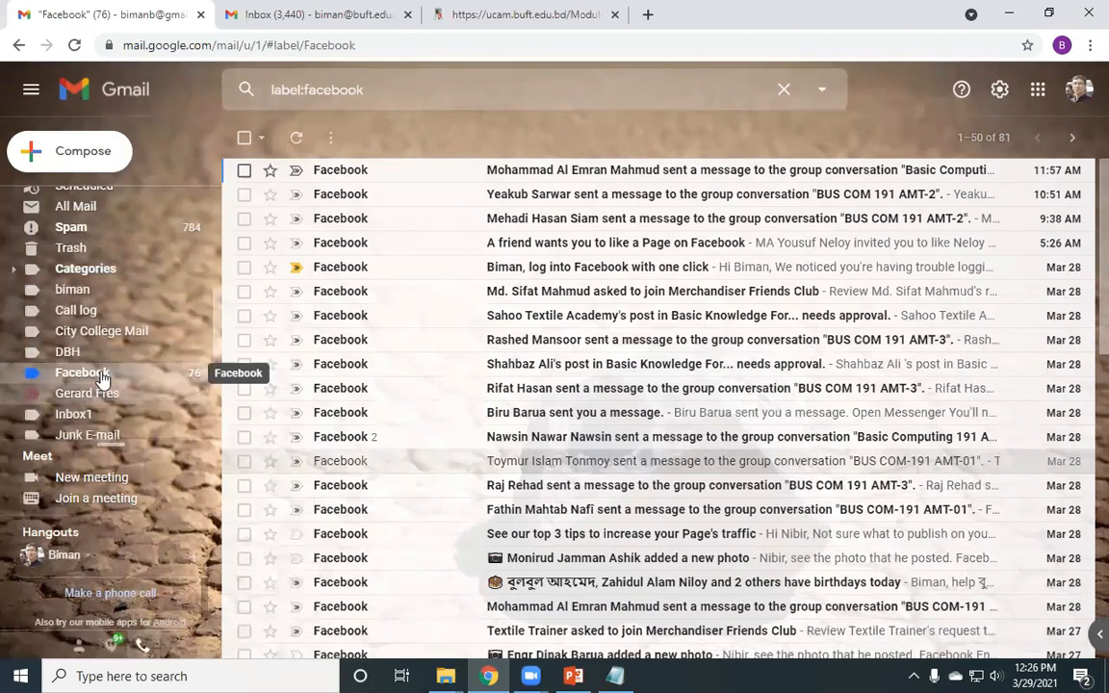
scroll(101, 380, "down", 3)
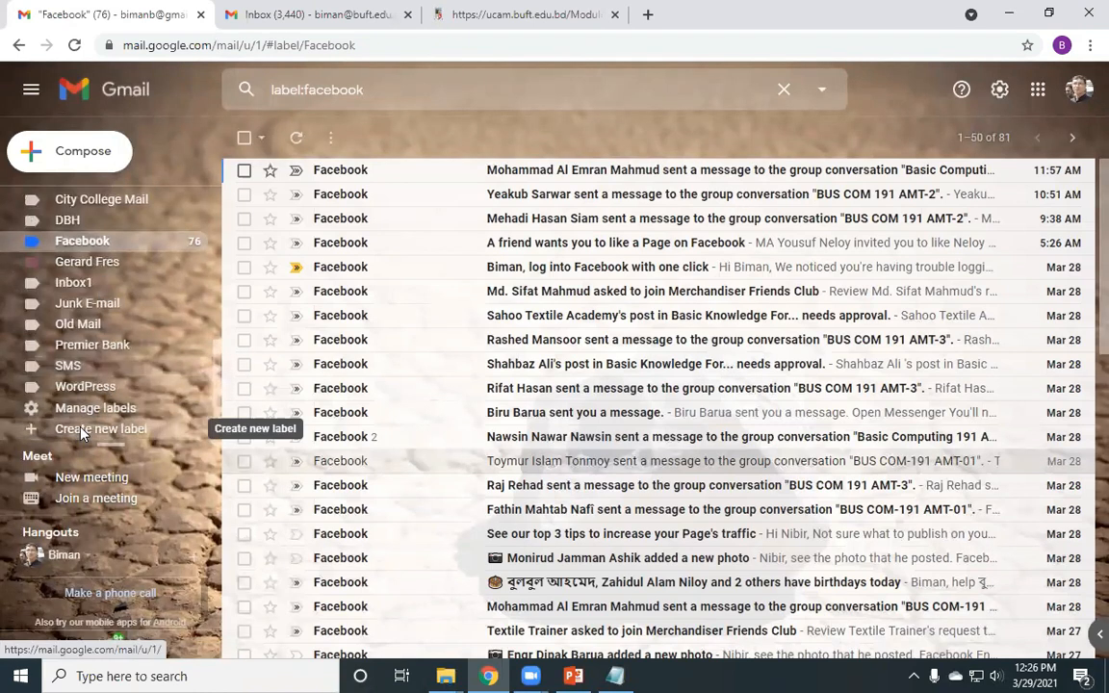
- Start a new label 'Facebook' nested under BUFT, then untick nesting and cancel the dialog
left_click(82, 430)
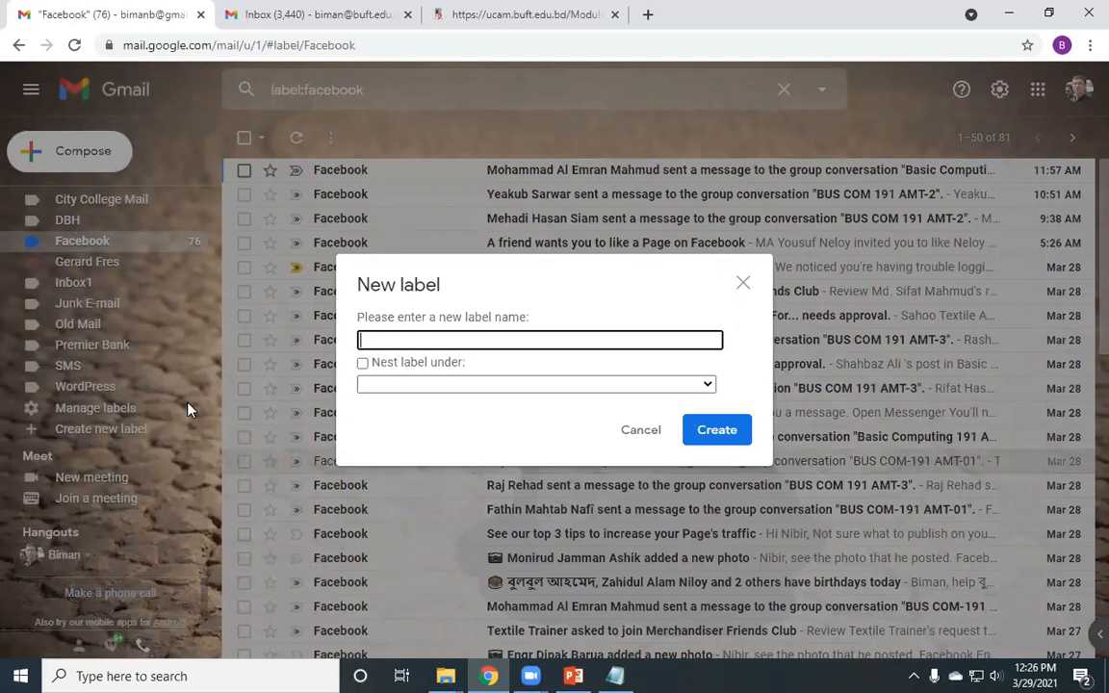
type("Facebook")
left_click(416, 383)
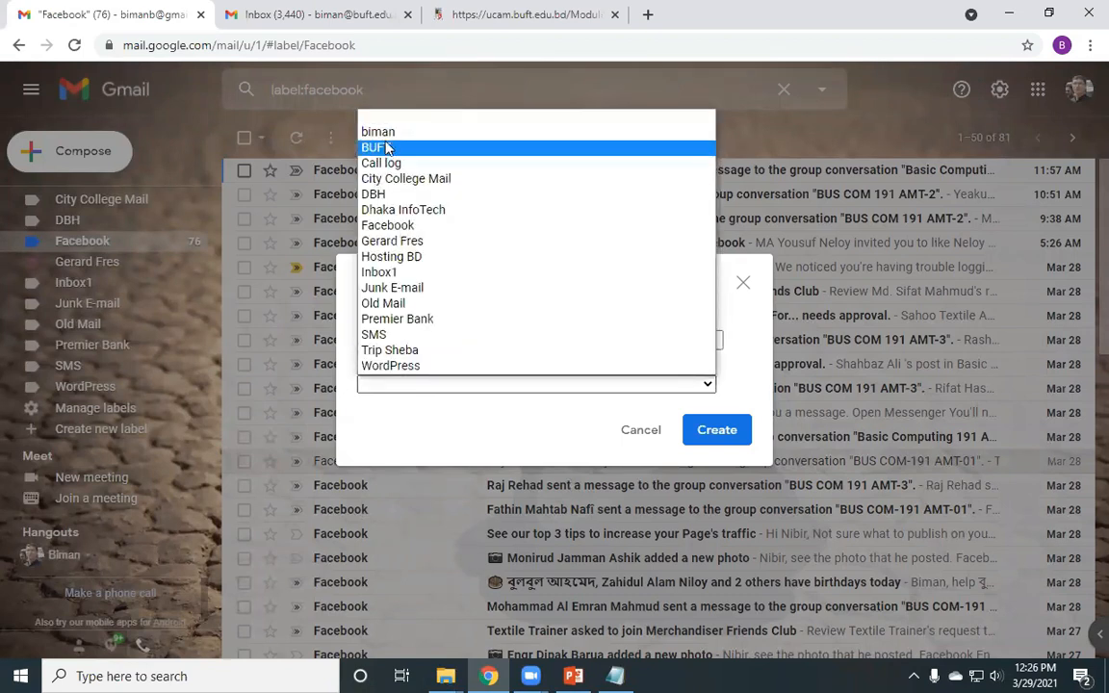
left_click(350, 308)
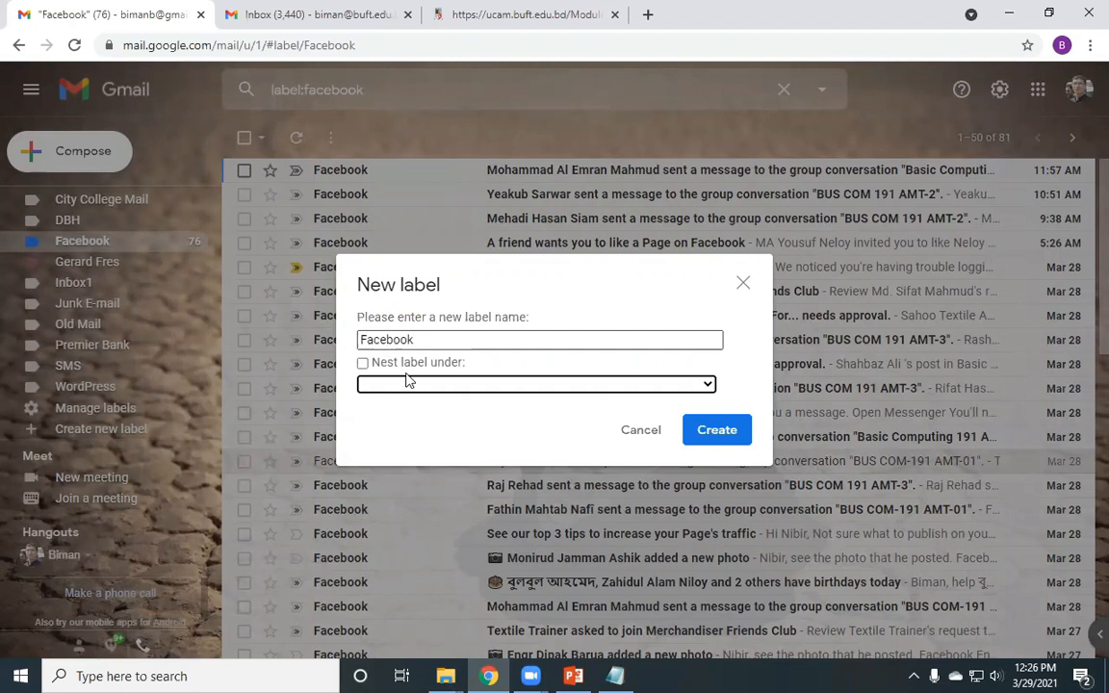
left_click(370, 365)
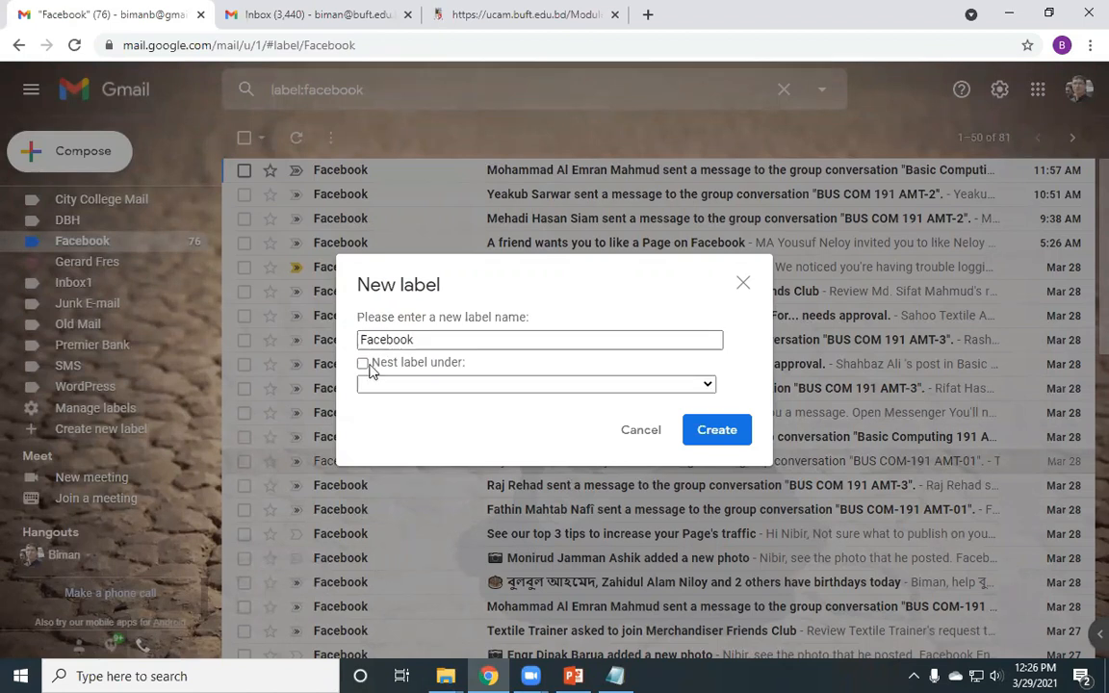
left_click(364, 365)
left_click(411, 387)
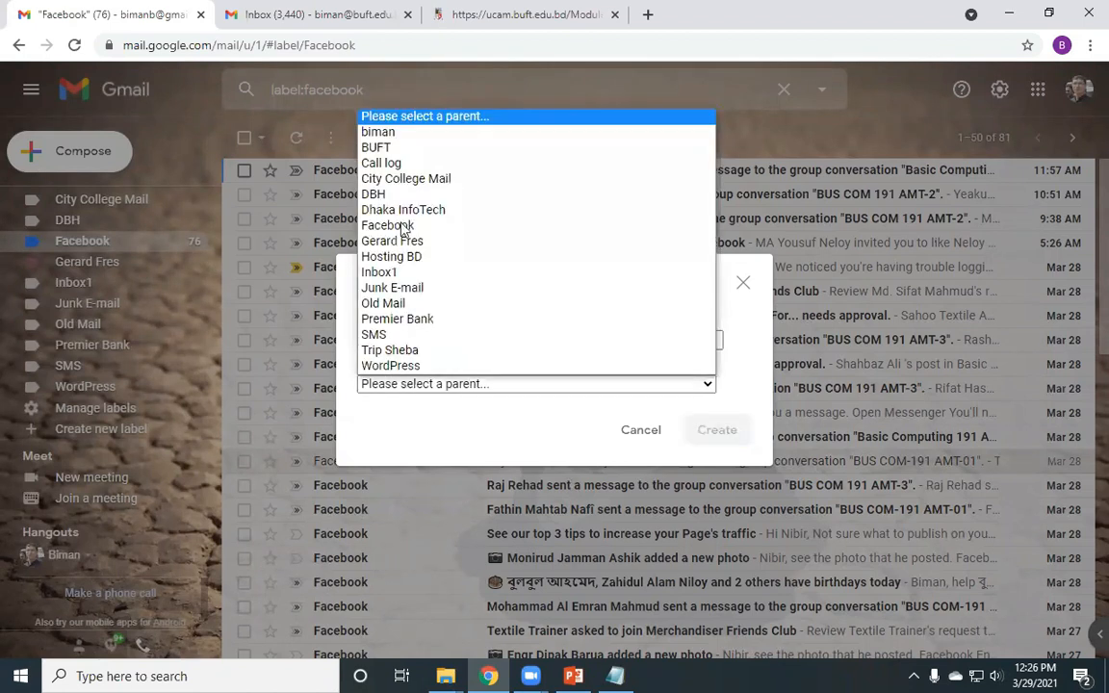
left_click(388, 147)
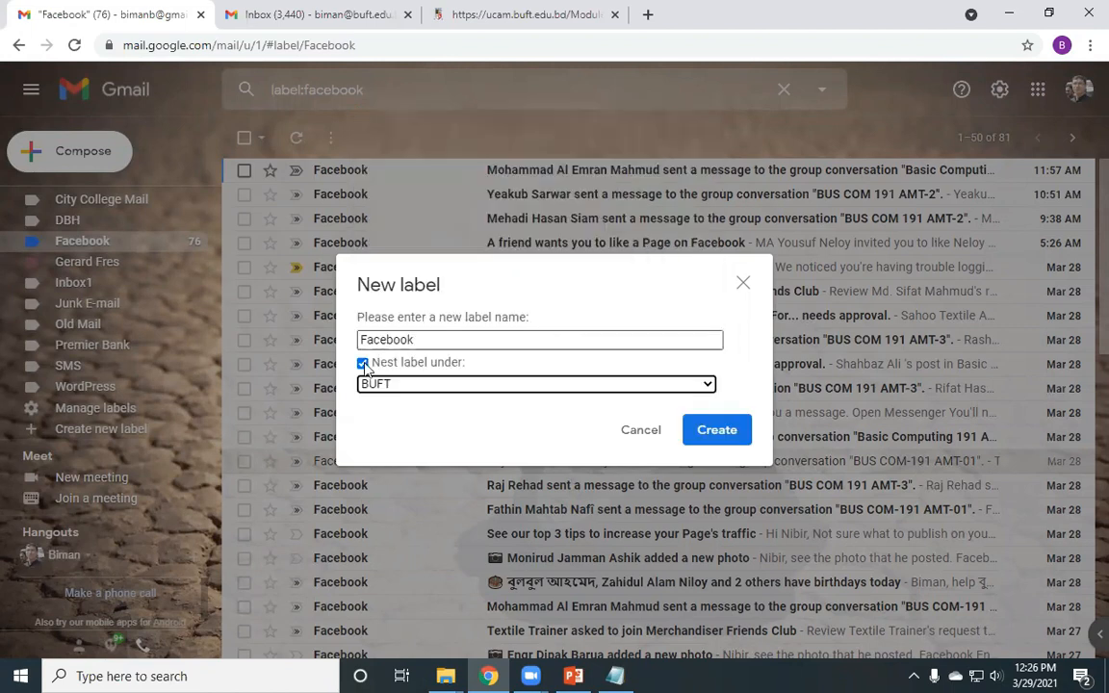
left_click(438, 363)
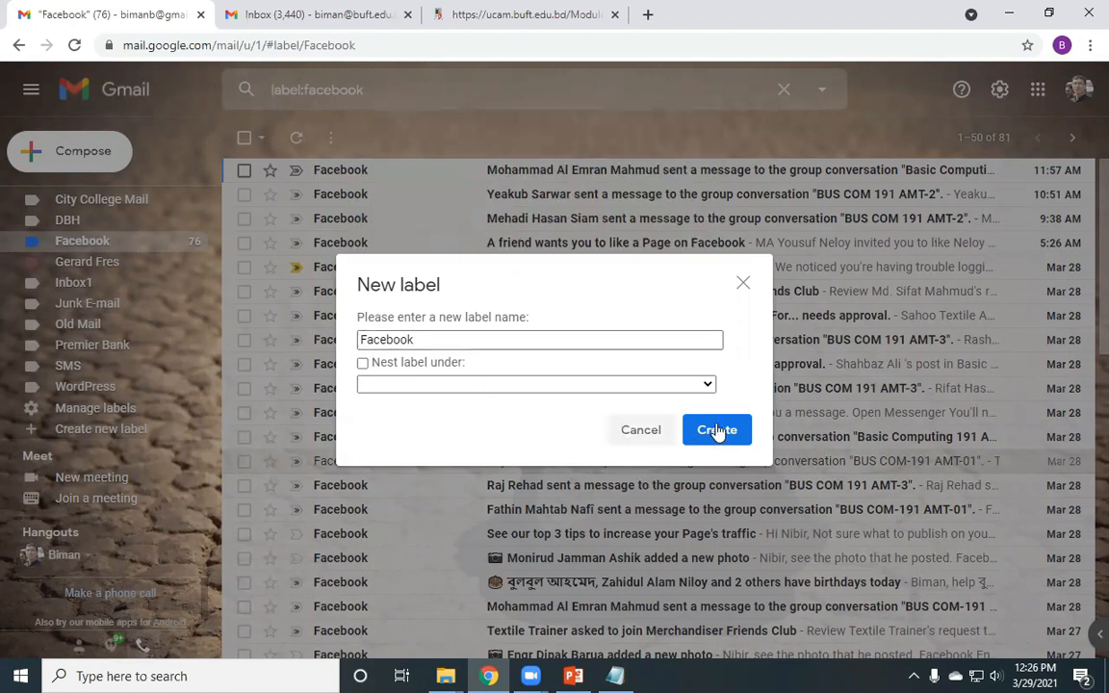
key("Escape")
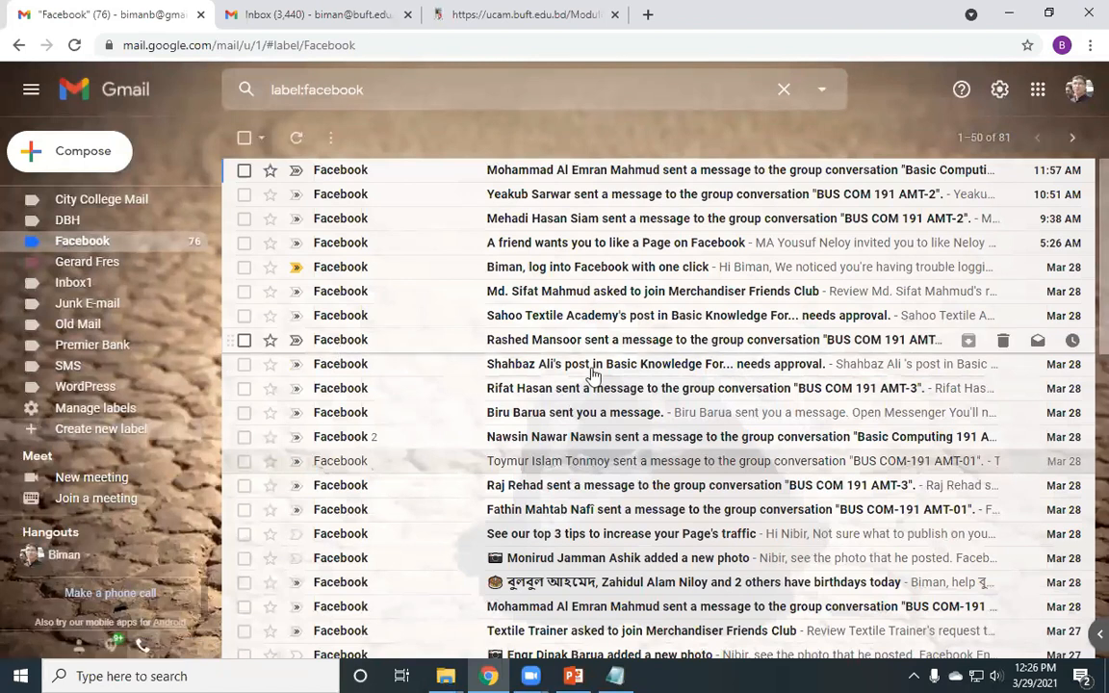
- Add '2. Filter mail' below '1. Forward email' in the Notepad notes and minimize them
key("alt+Tab")
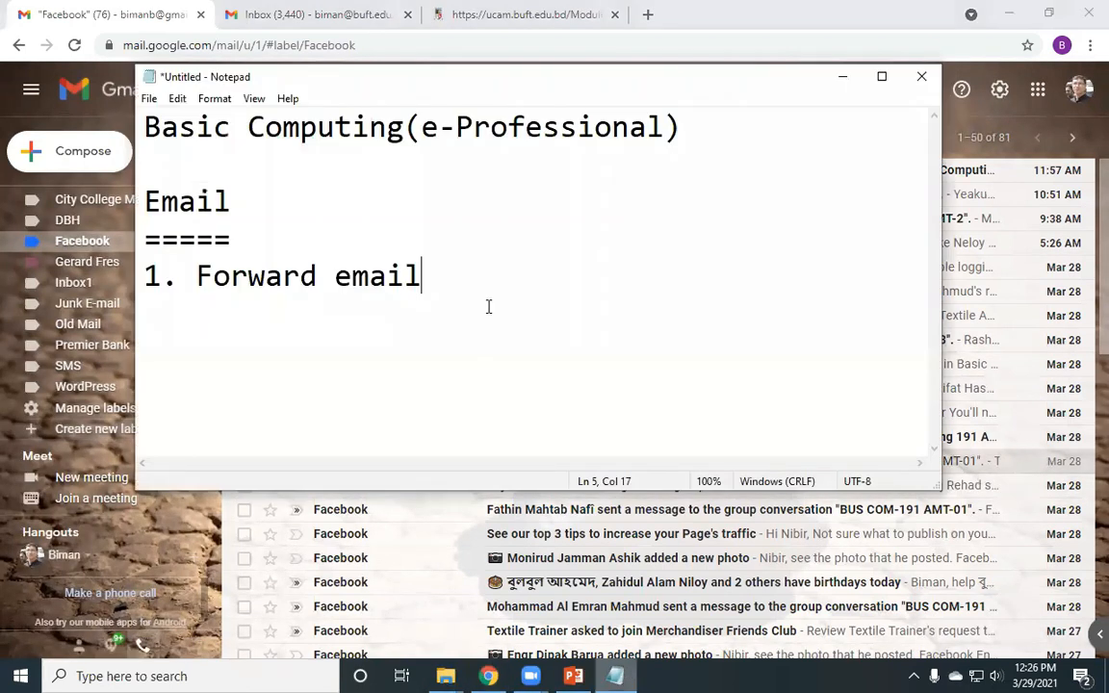
key("Return")
type("2. Fil")
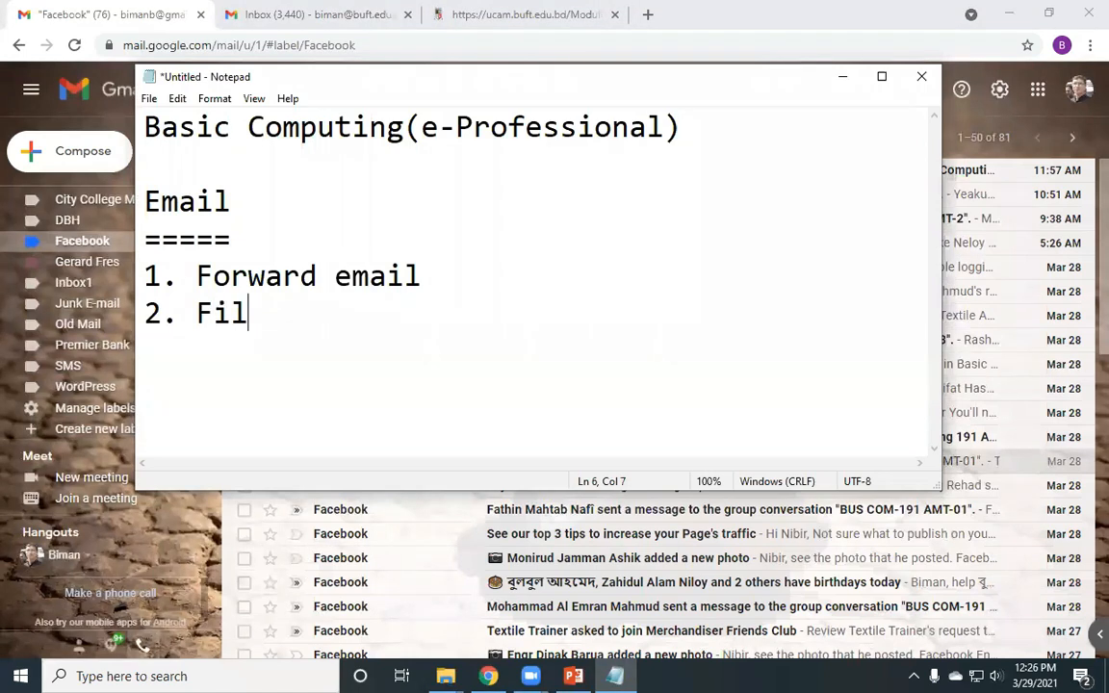
type("ter")
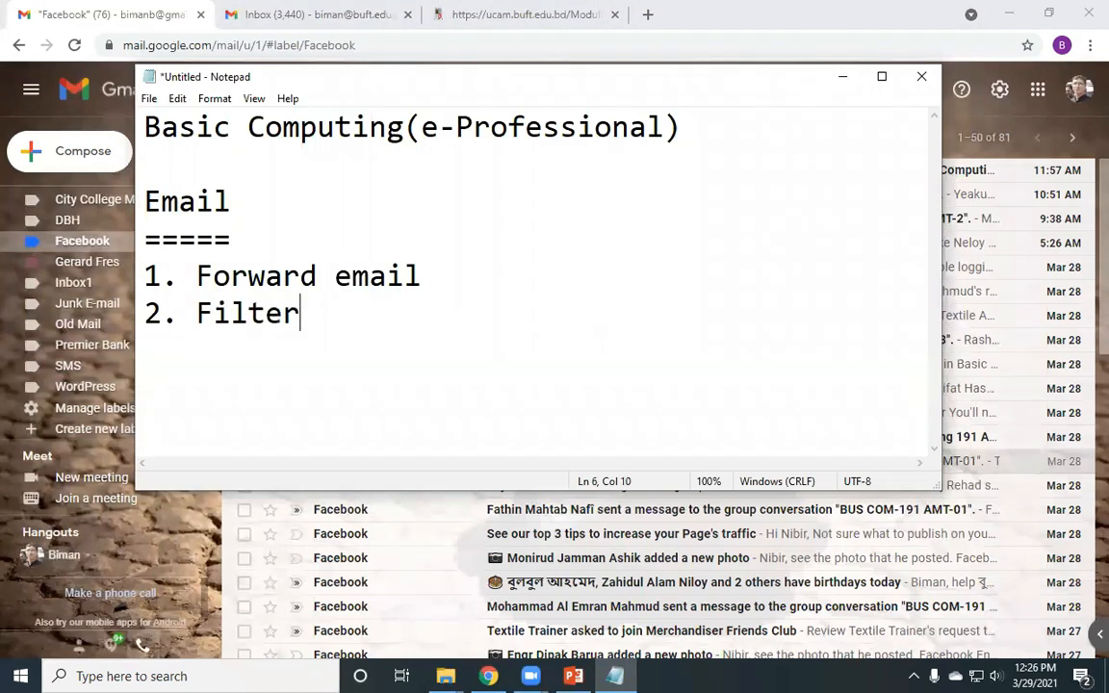
type(" mail")
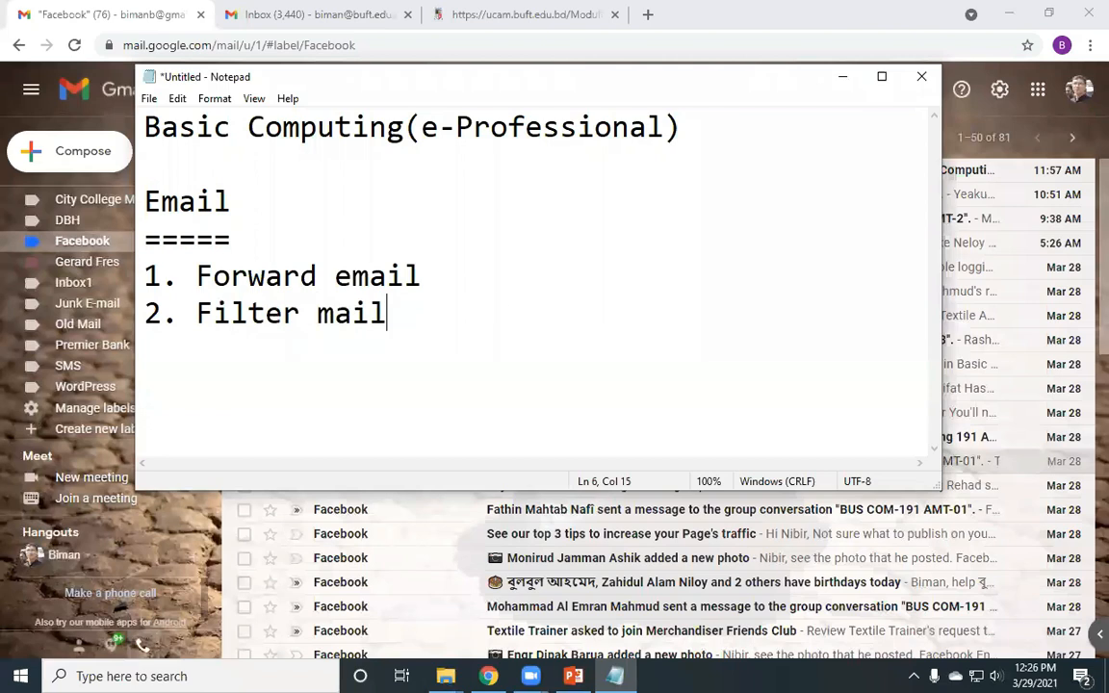
left_click(839, 79)
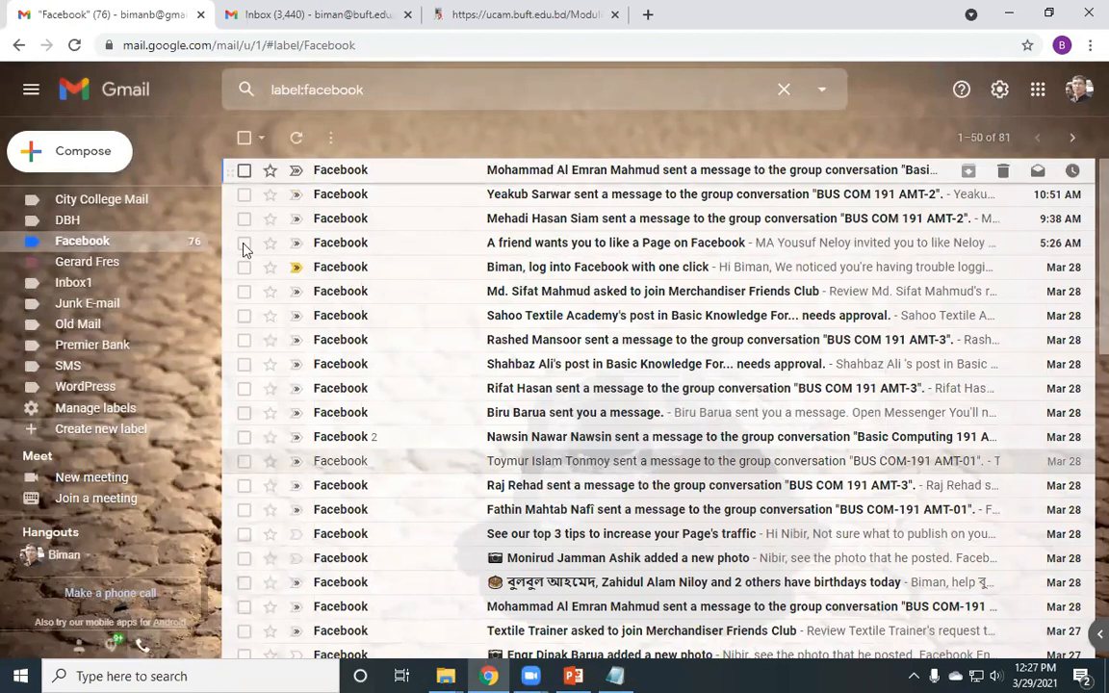
- Open the newest Facebook notification and select parts of its sender address
key("Return")
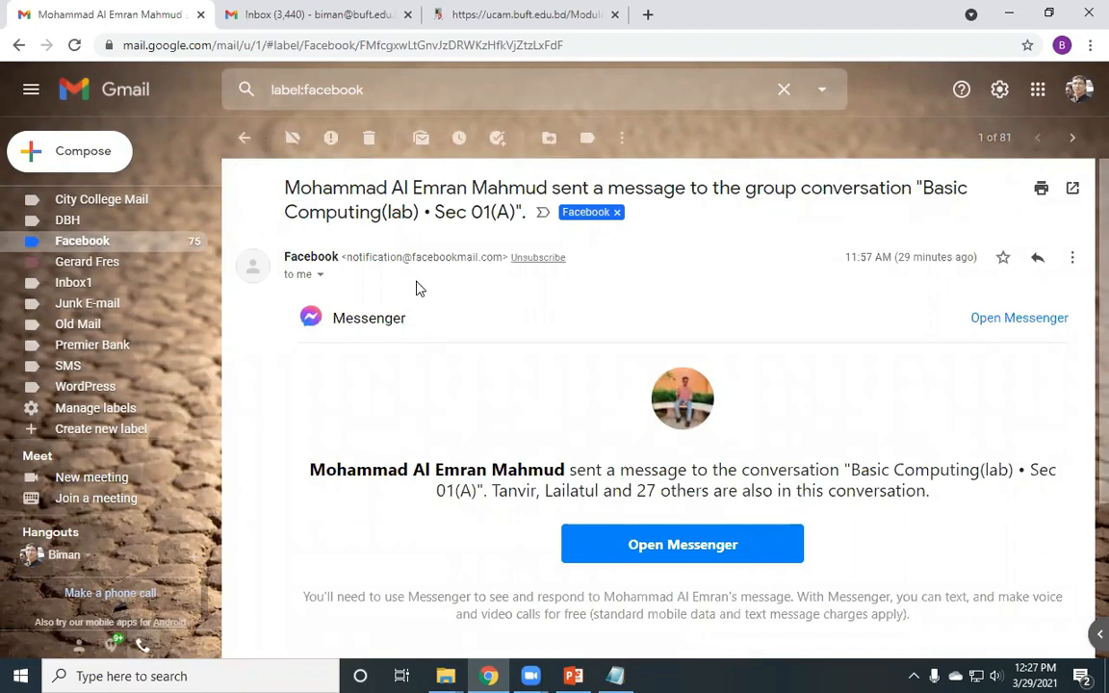
left_click_drag(348, 258, 503, 258)
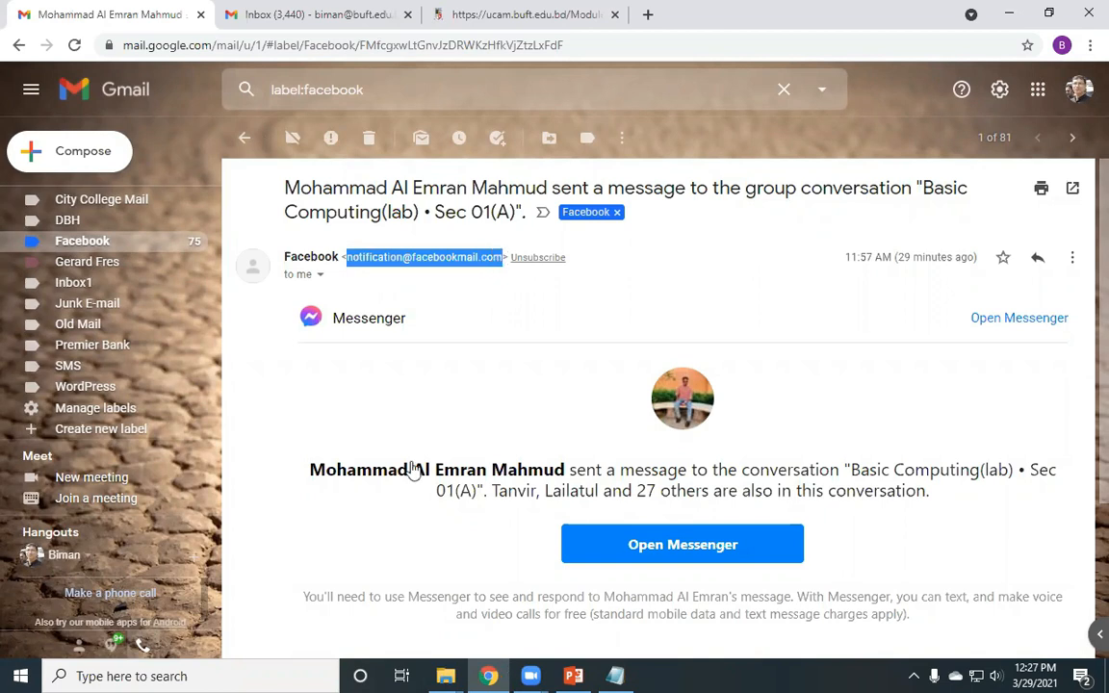
left_click(383, 257)
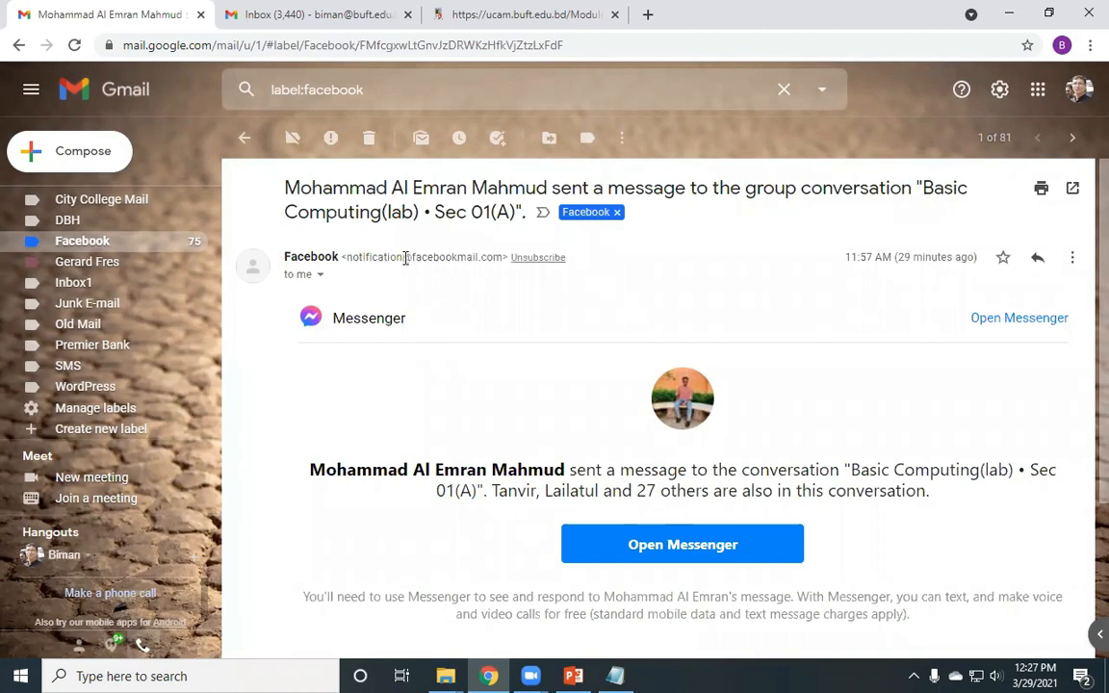
double_click(378, 258)
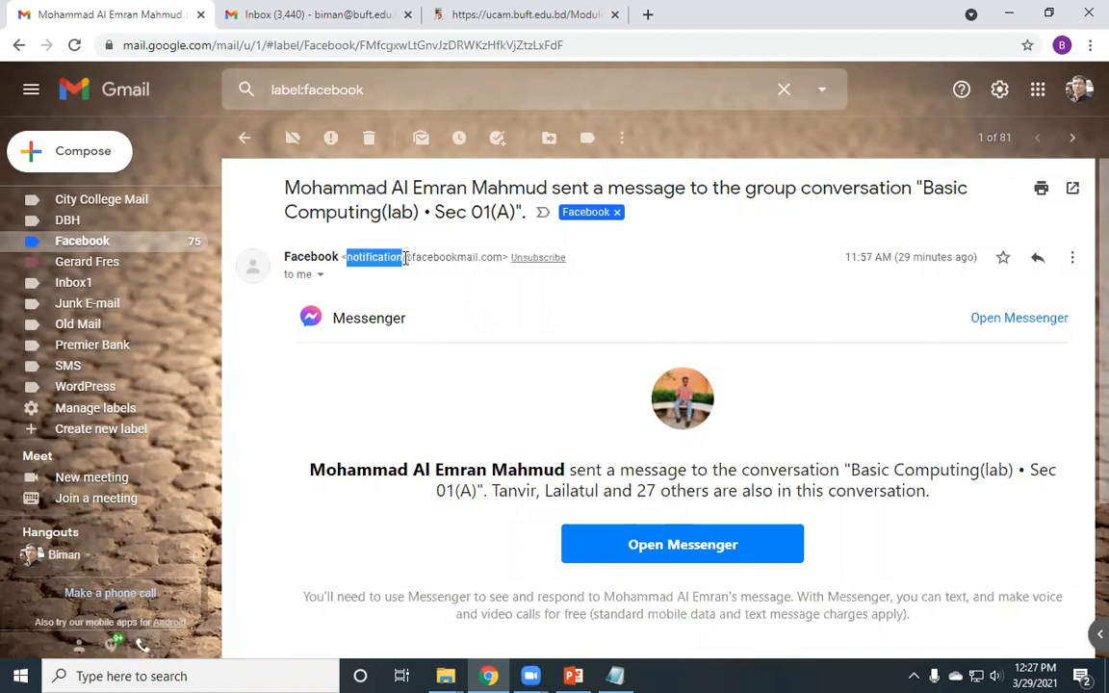
left_click(349, 260)
double_click(348, 258)
left_click(405, 262)
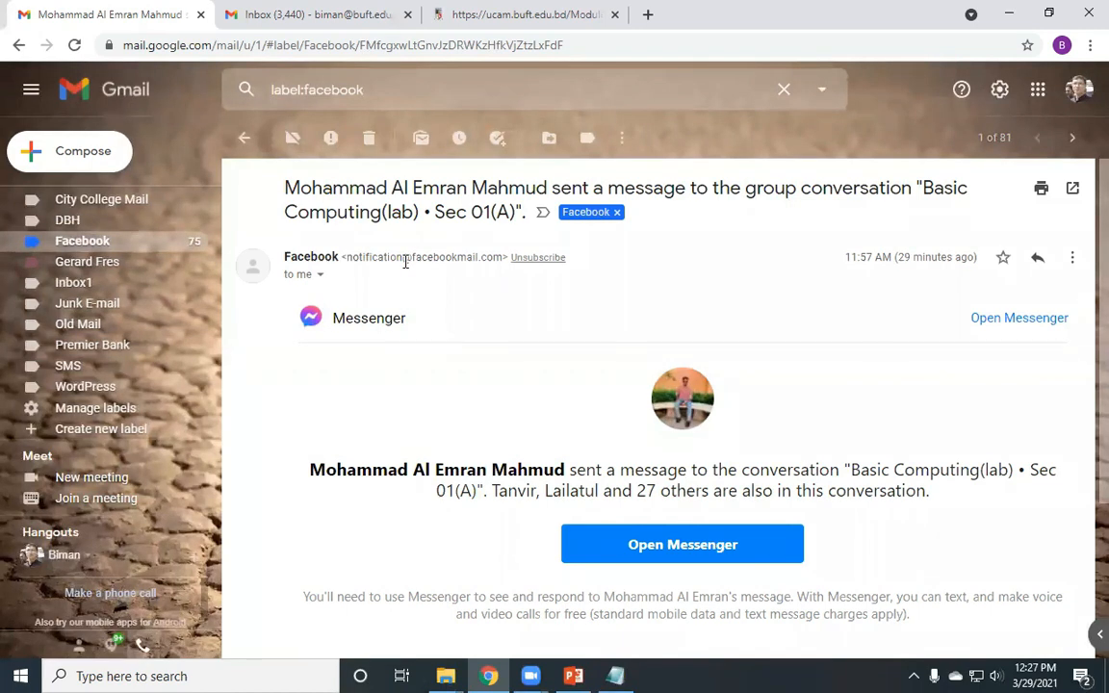
double_click(479, 257)
left_click_drag(490, 257, 503, 256)
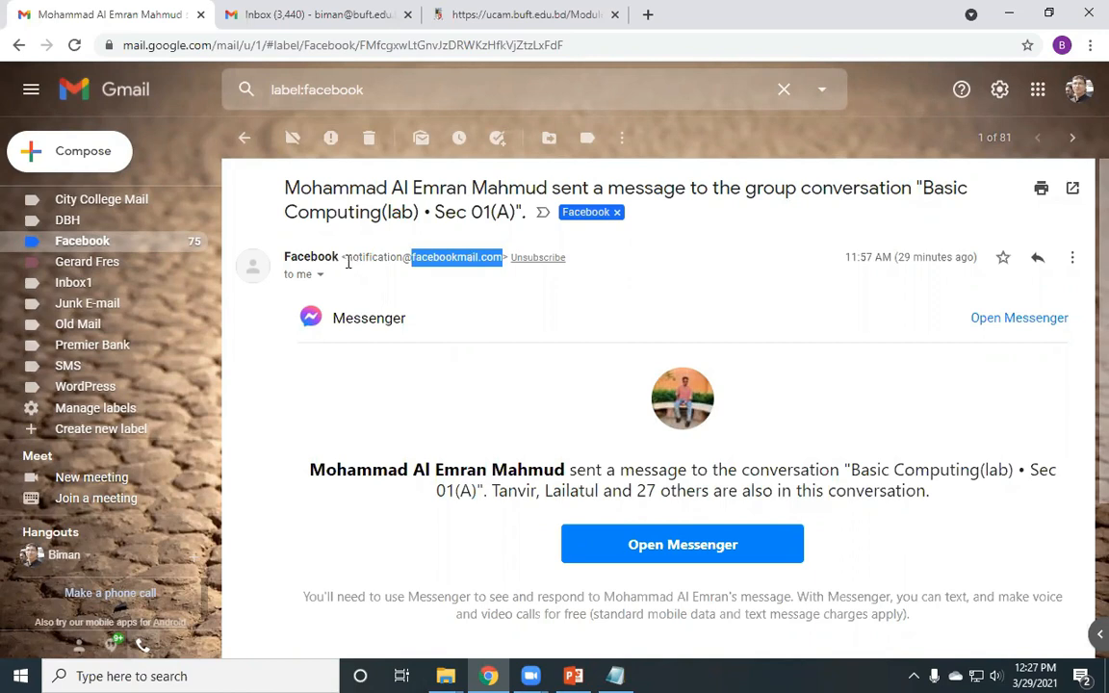
- Select the sender's full domain, bring up its copy options, then return to the Facebook label list
left_click_drag(348, 258, 497, 258)
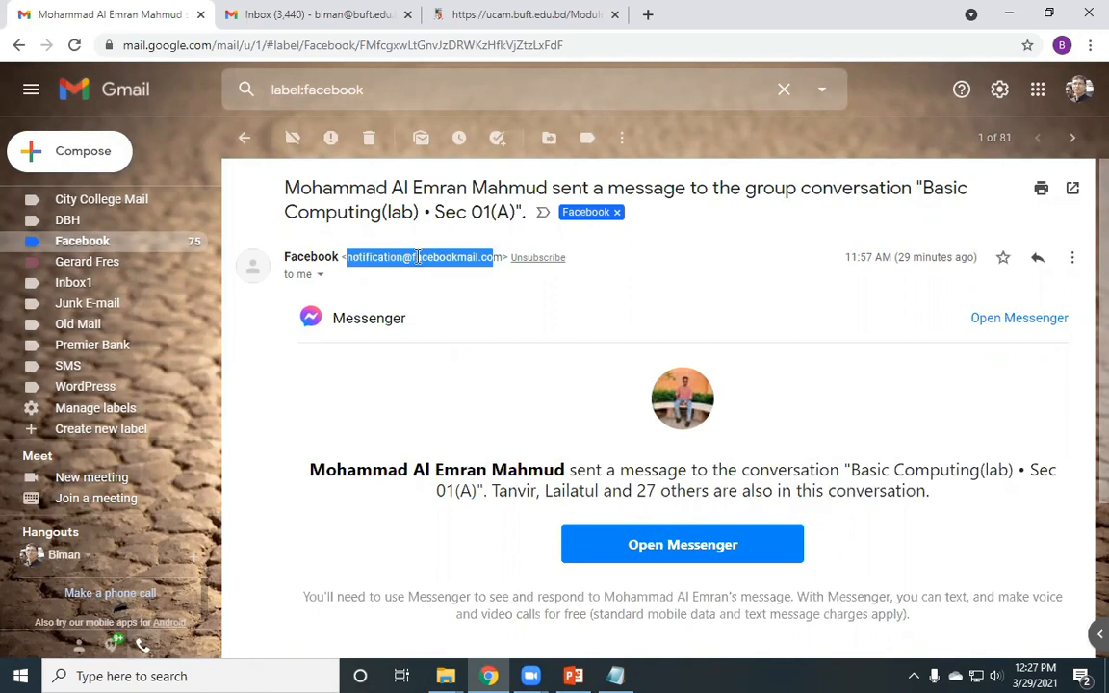
left_click(408, 255)
left_click_drag(413, 257, 474, 262)
key("ctrl+c")
right_click(475, 262)
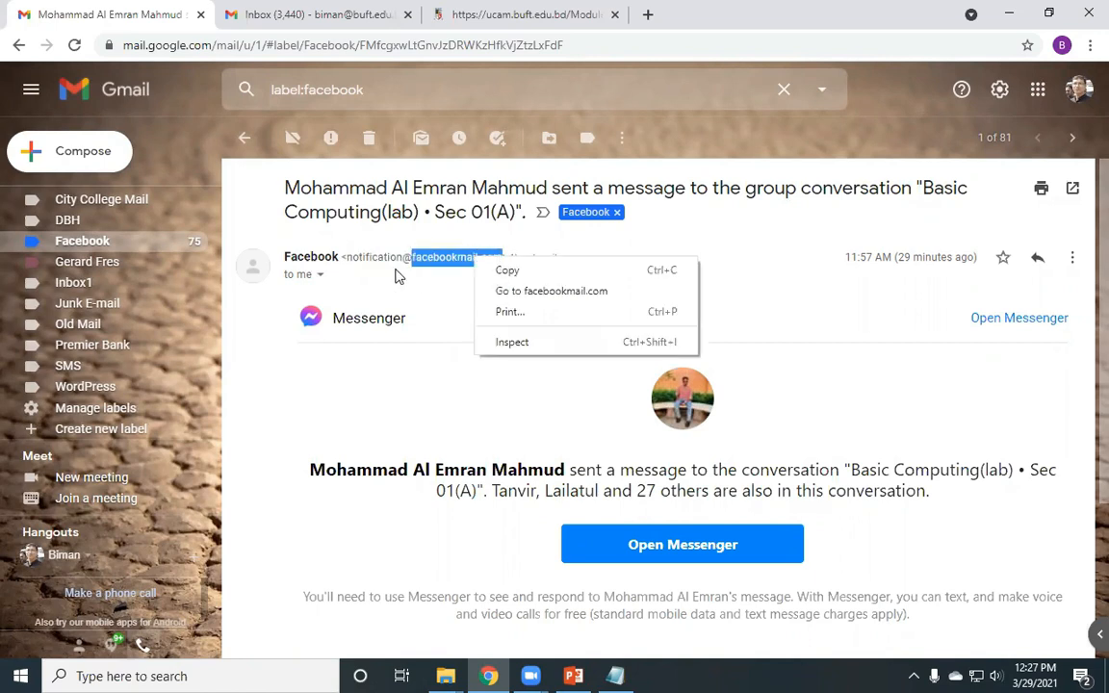
left_click(496, 270)
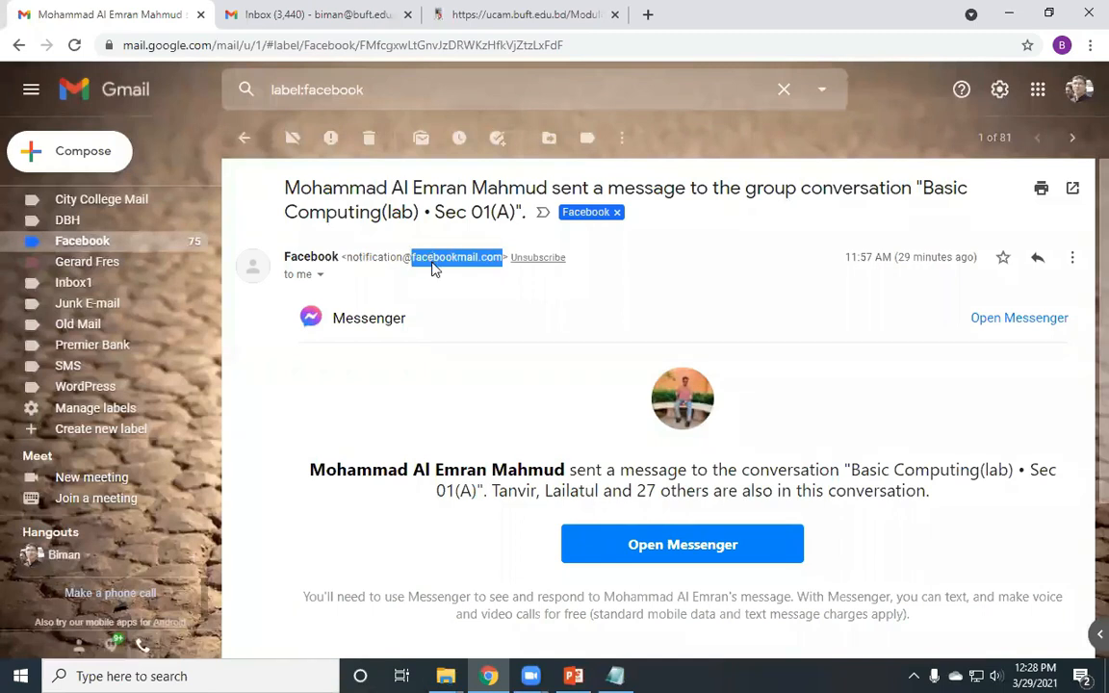
right_click(432, 261)
left_click(242, 142)
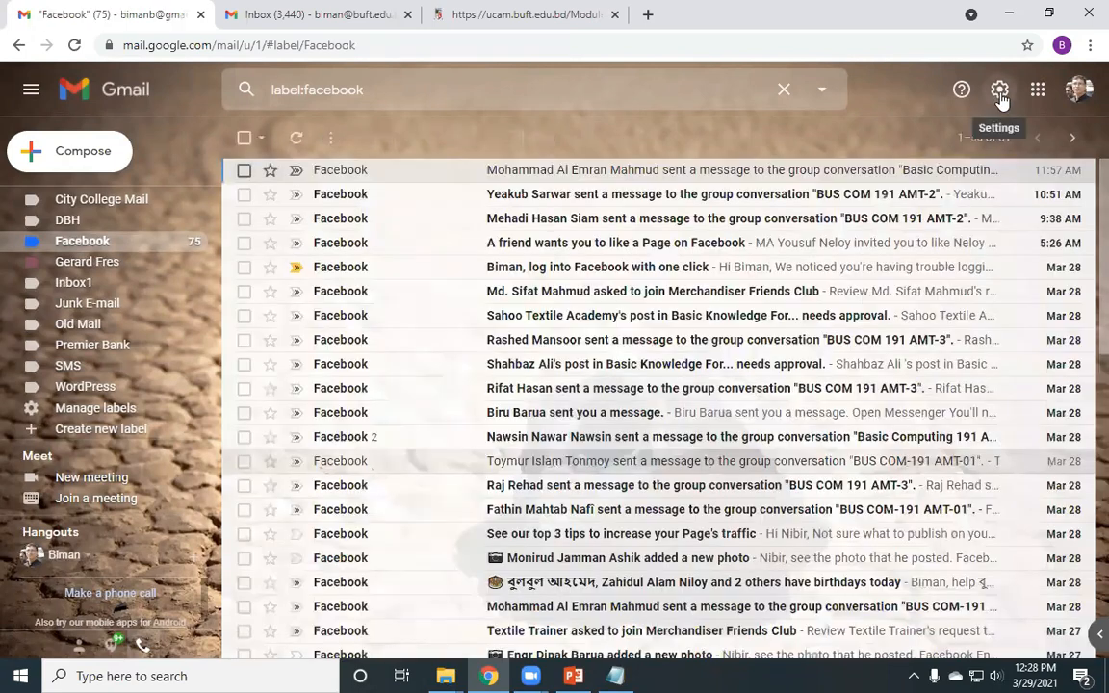
- Open the Filters and Blocked Addresses settings and scroll through the existing filter list
left_click(1000, 93)
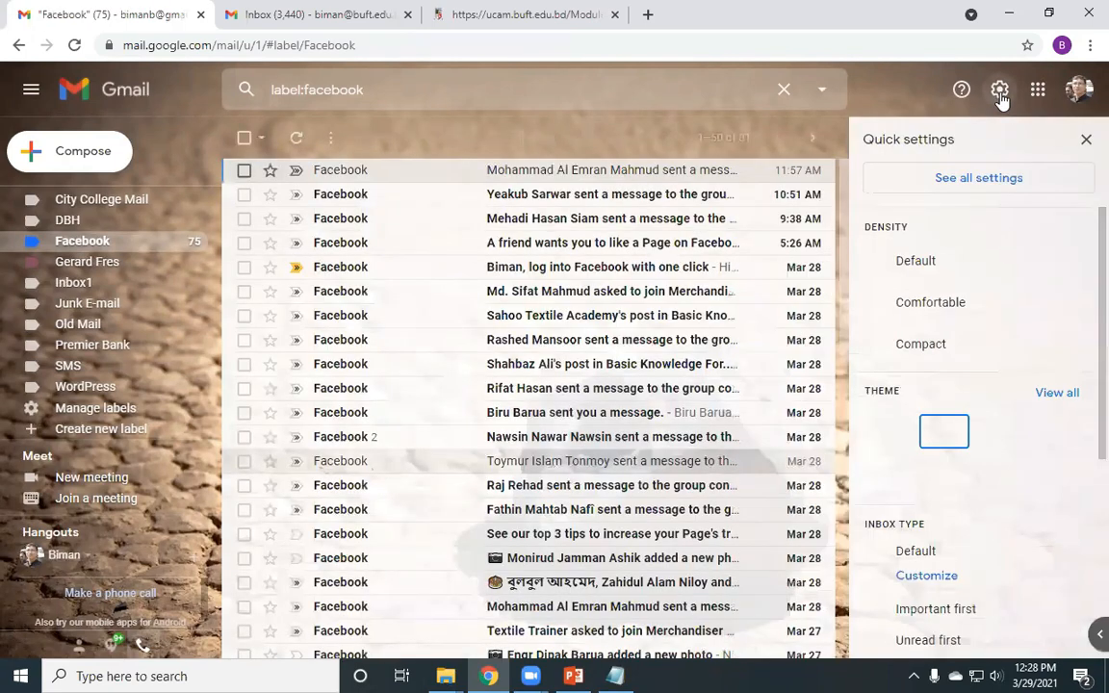
left_click(959, 183)
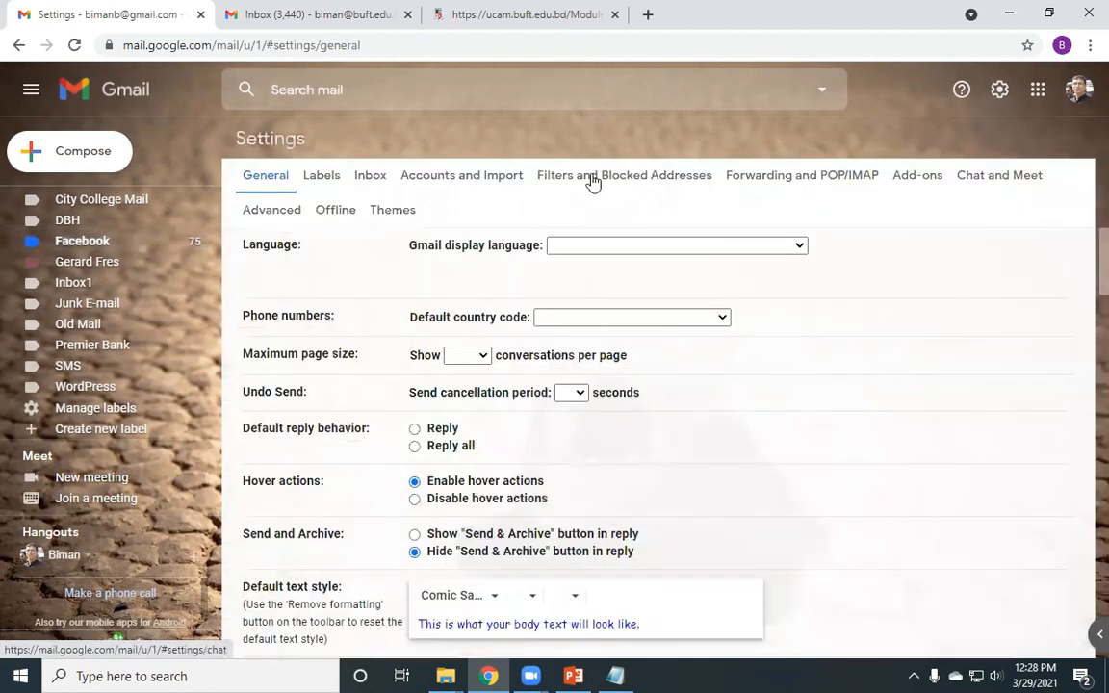
left_click(591, 177)
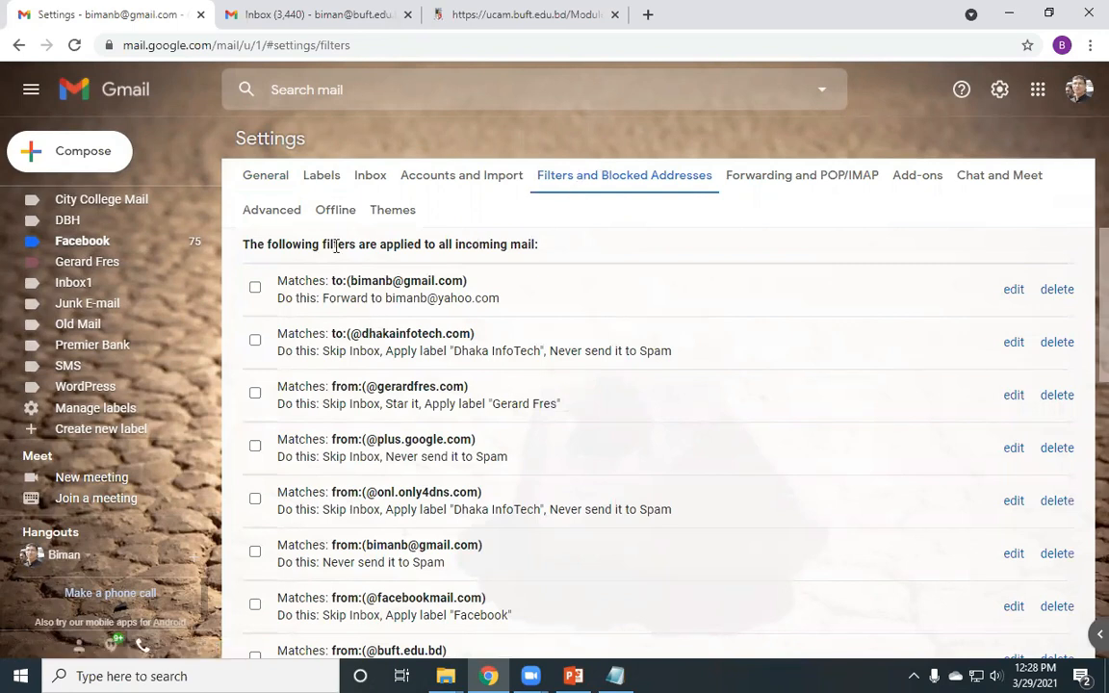
scroll(380, 427, "down", 4)
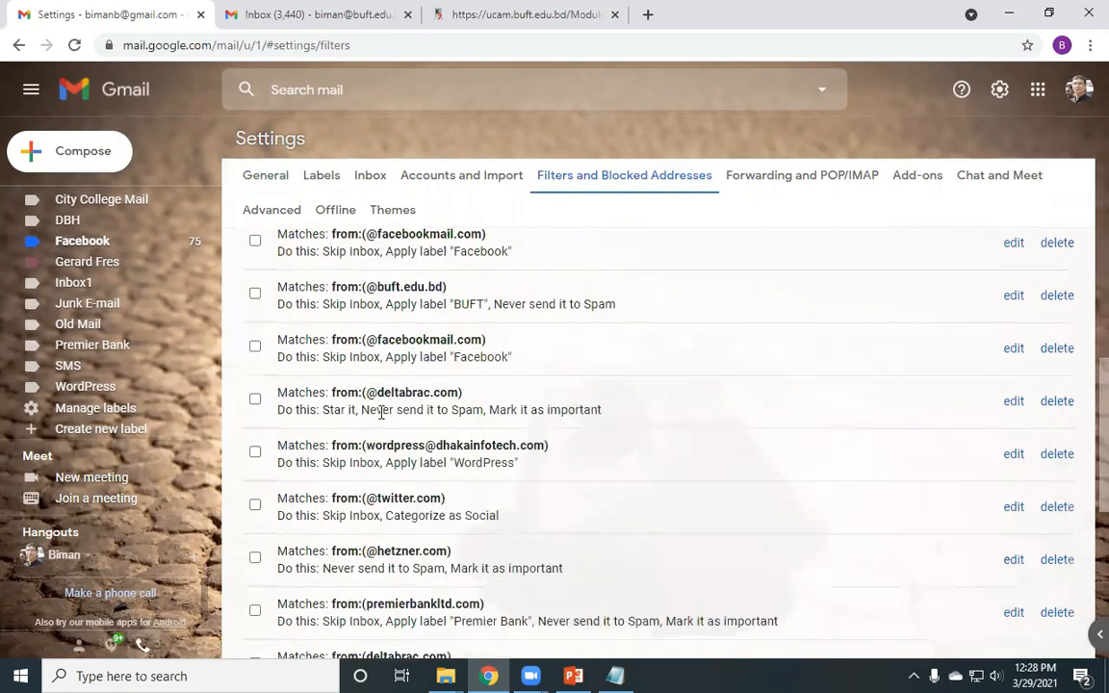
scroll(382, 412, "up", 3)
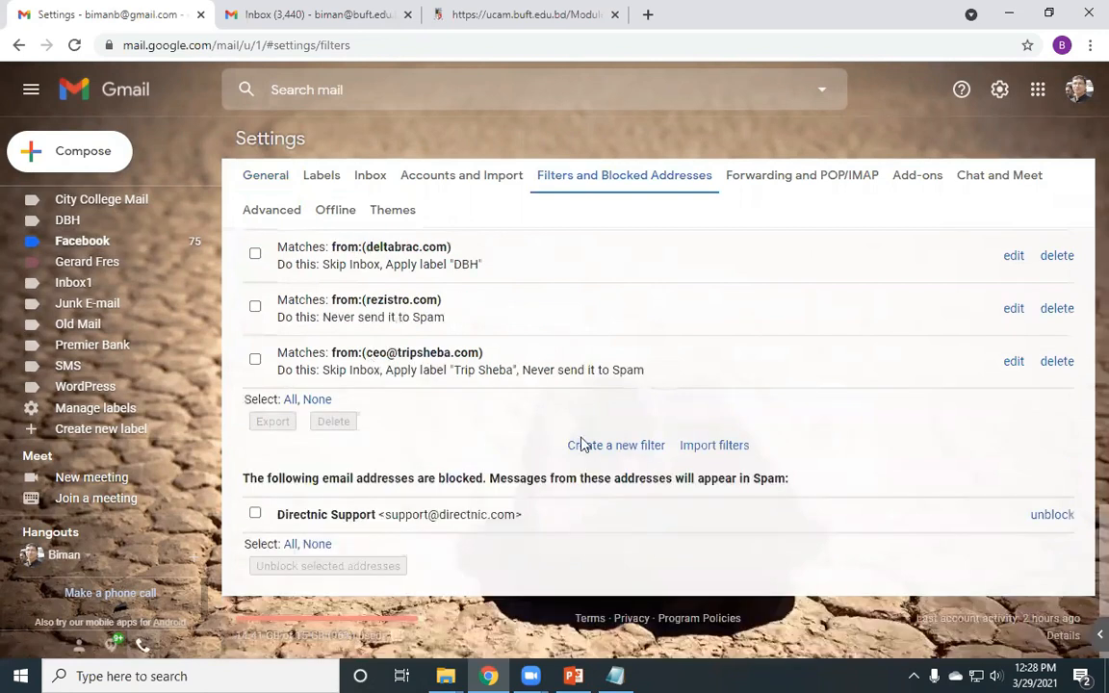
left_click(608, 449)
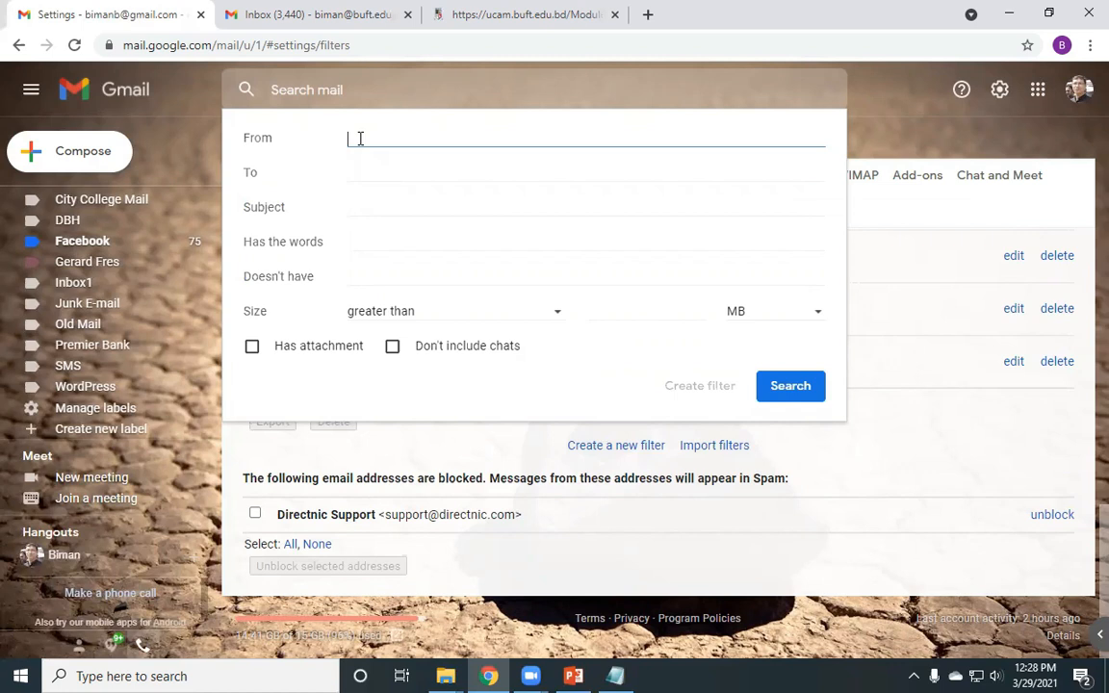
key("ctrl+v")
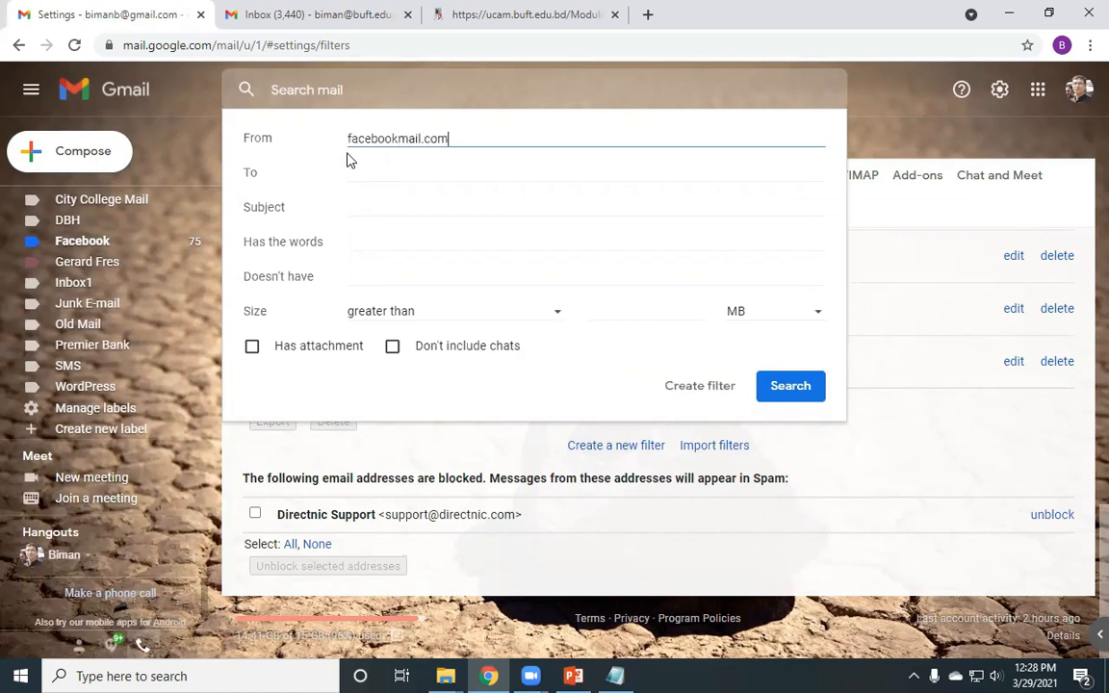
left_click(350, 140)
type("@")
type("no")
type("tifi")
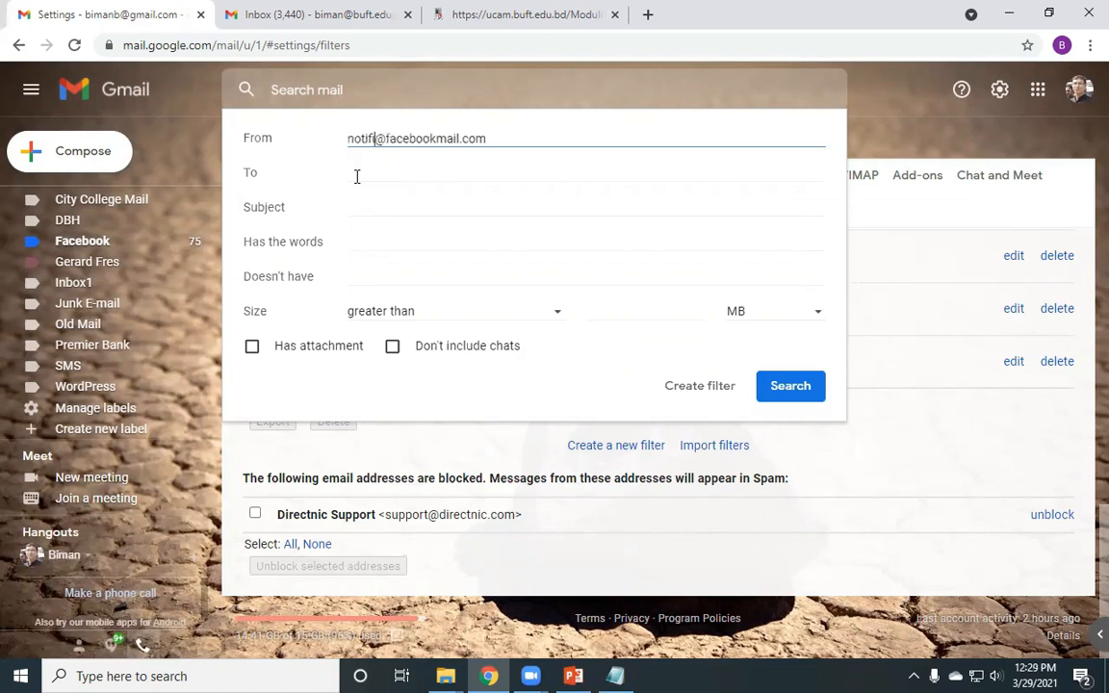
type("cation")
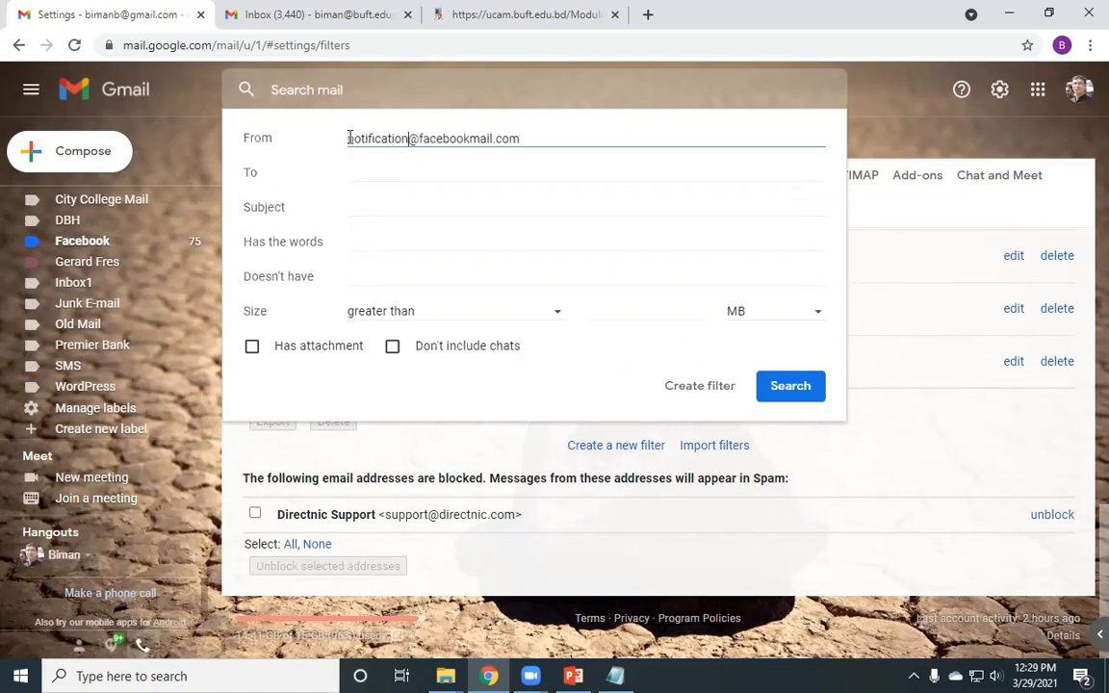
left_click(348, 146)
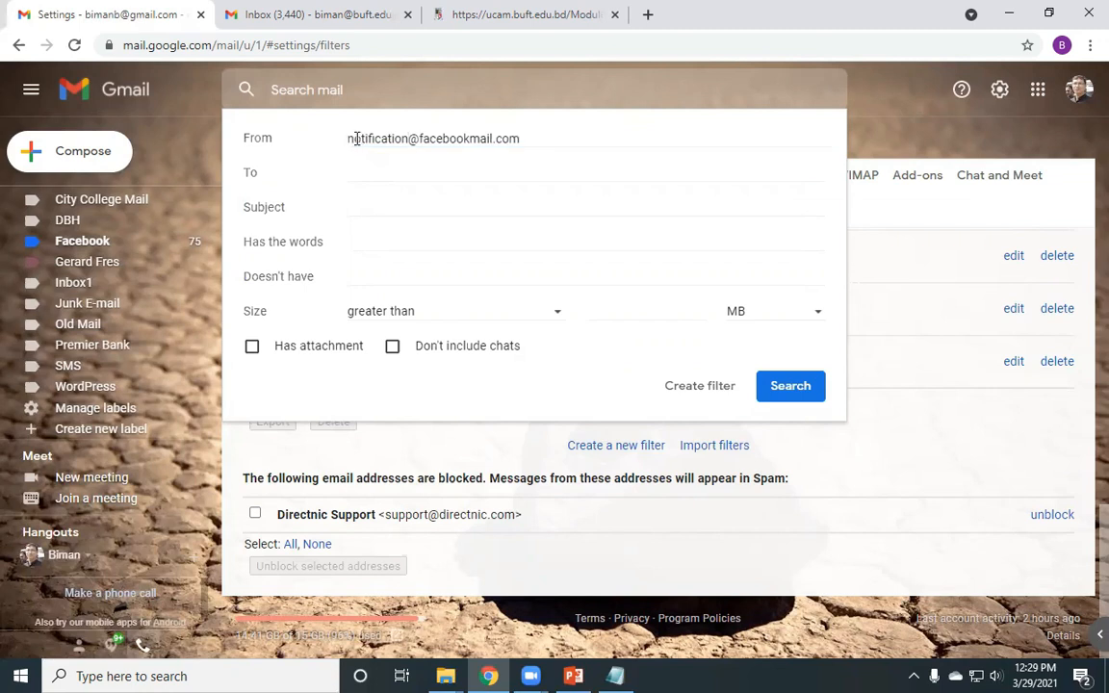
left_click_drag(409, 138, 346, 144)
type("support")
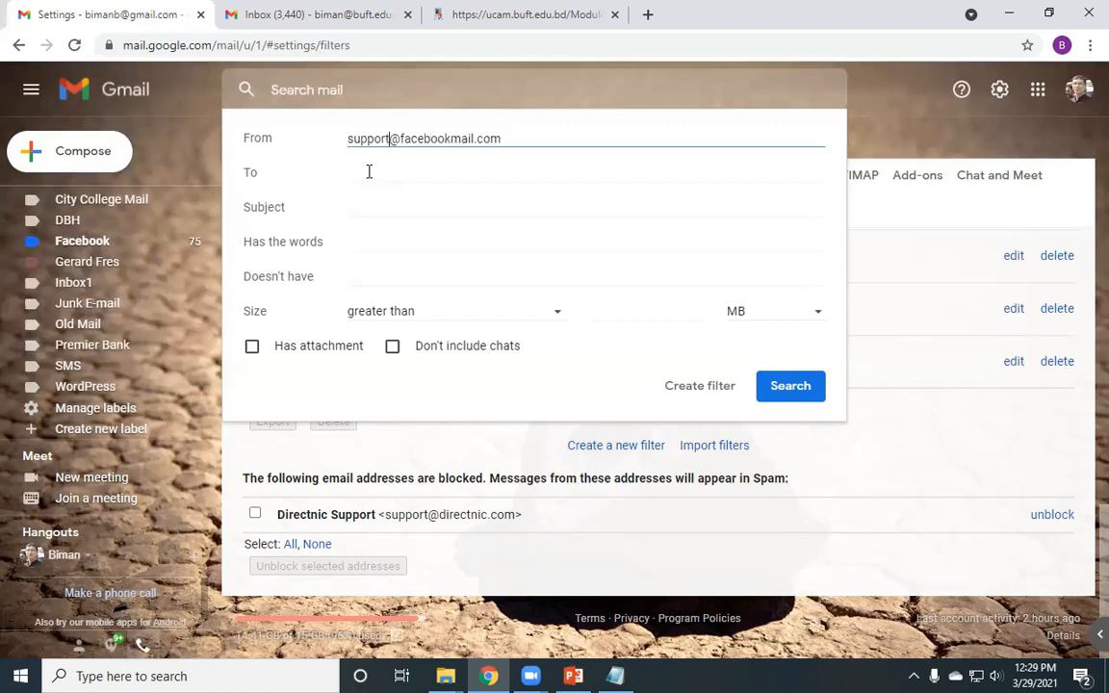
key("BackSpace")
key("BackSpace")
key("BackSpace")
key("BackSpace")
key("BackSpace")
key("BackSpace")
key("BackSpace")
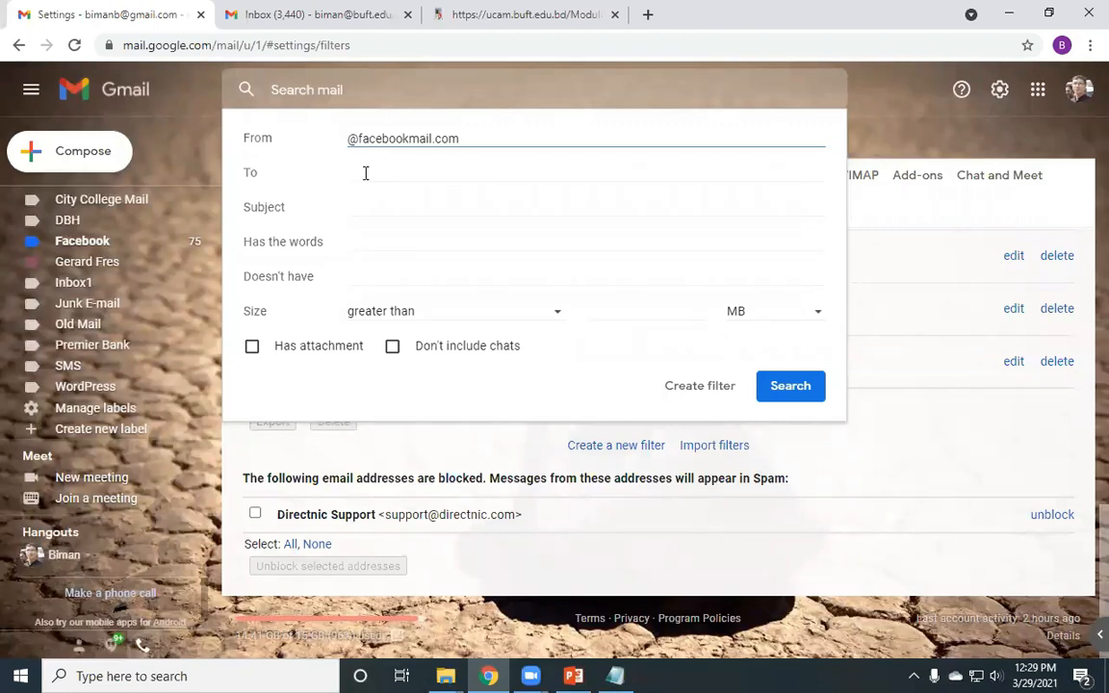
- Leave Subject and Has the words blank and continue with Create filter
left_click(386, 158)
left_click(471, 139)
key("ctrl+a")
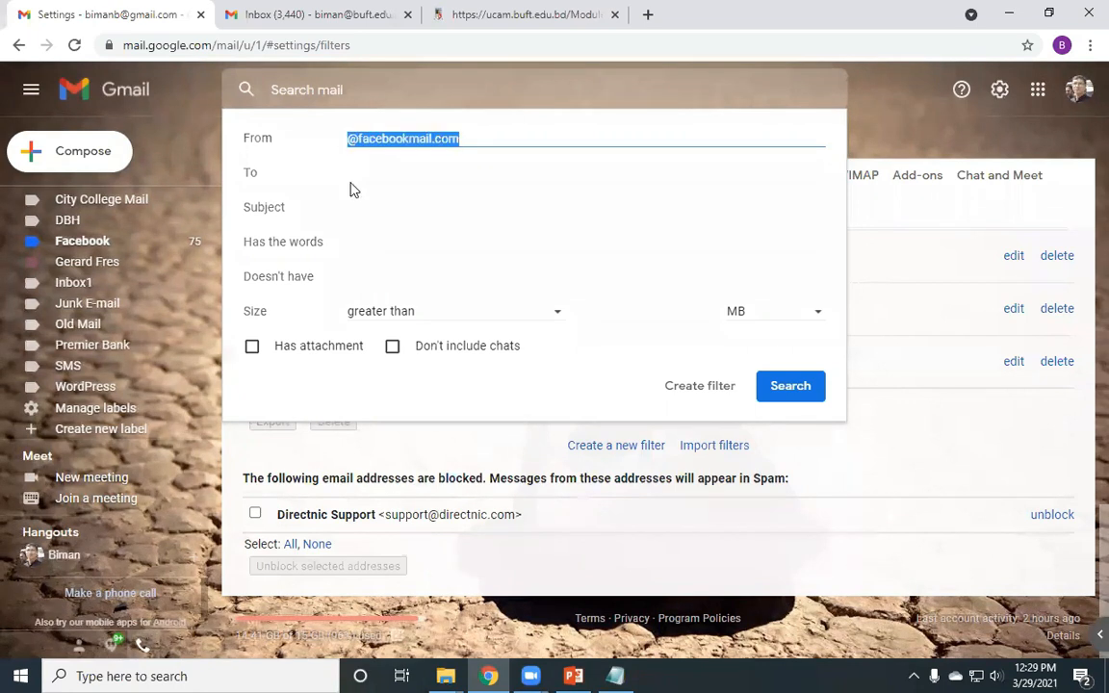
left_click(366, 199)
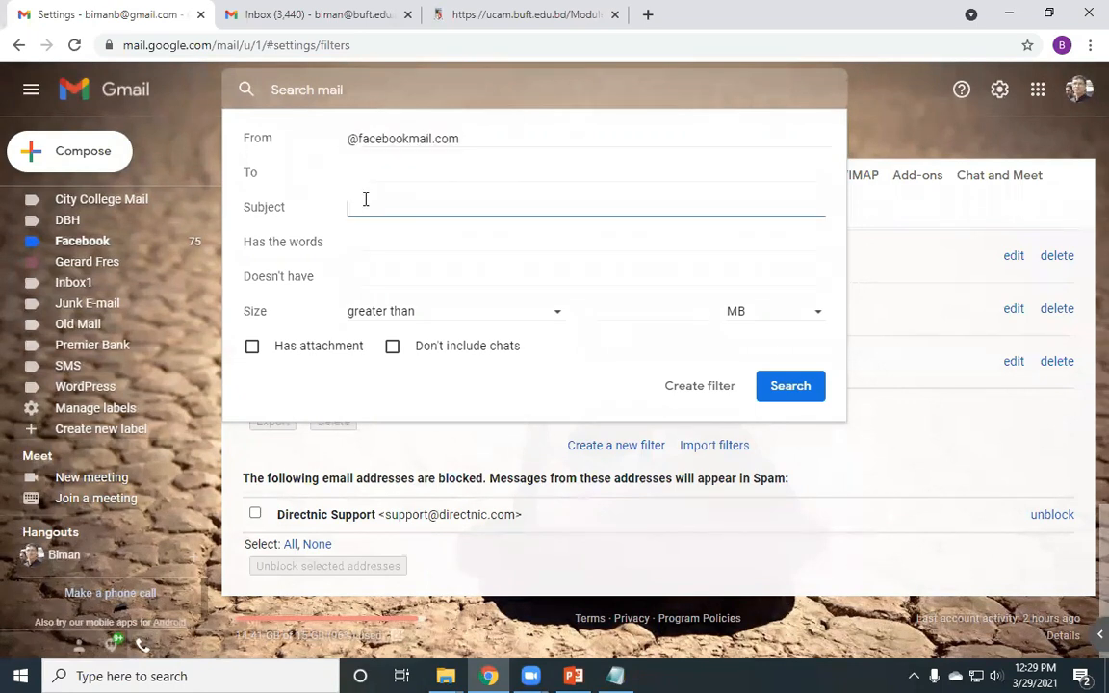
left_click(411, 238)
left_click(401, 267)
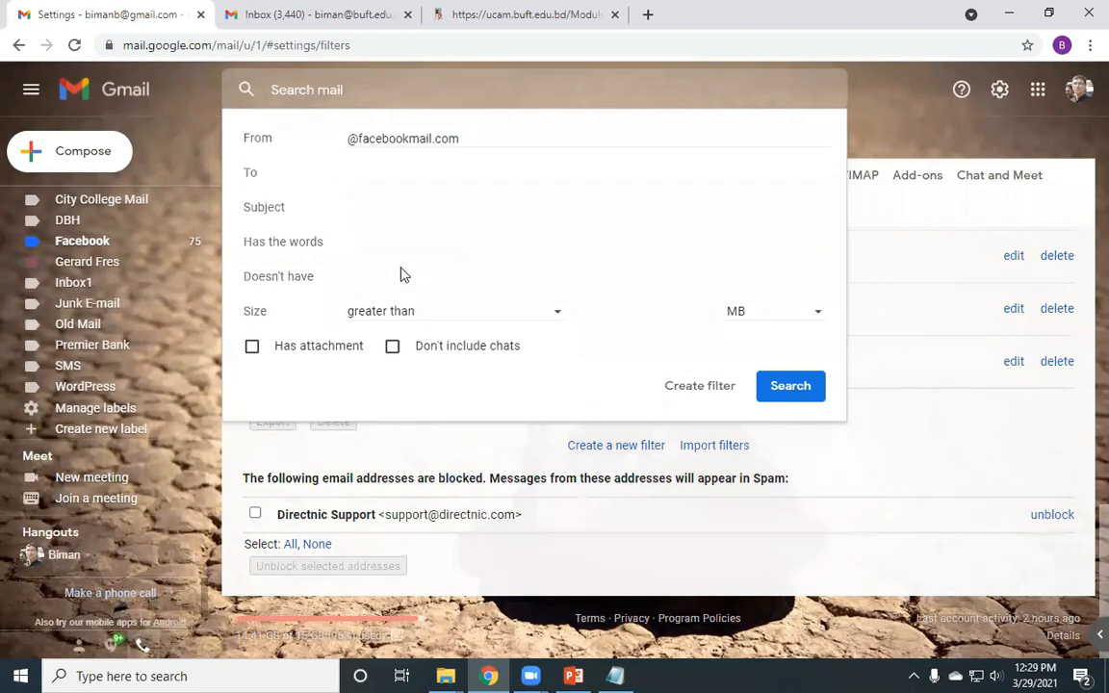
left_click(703, 397)
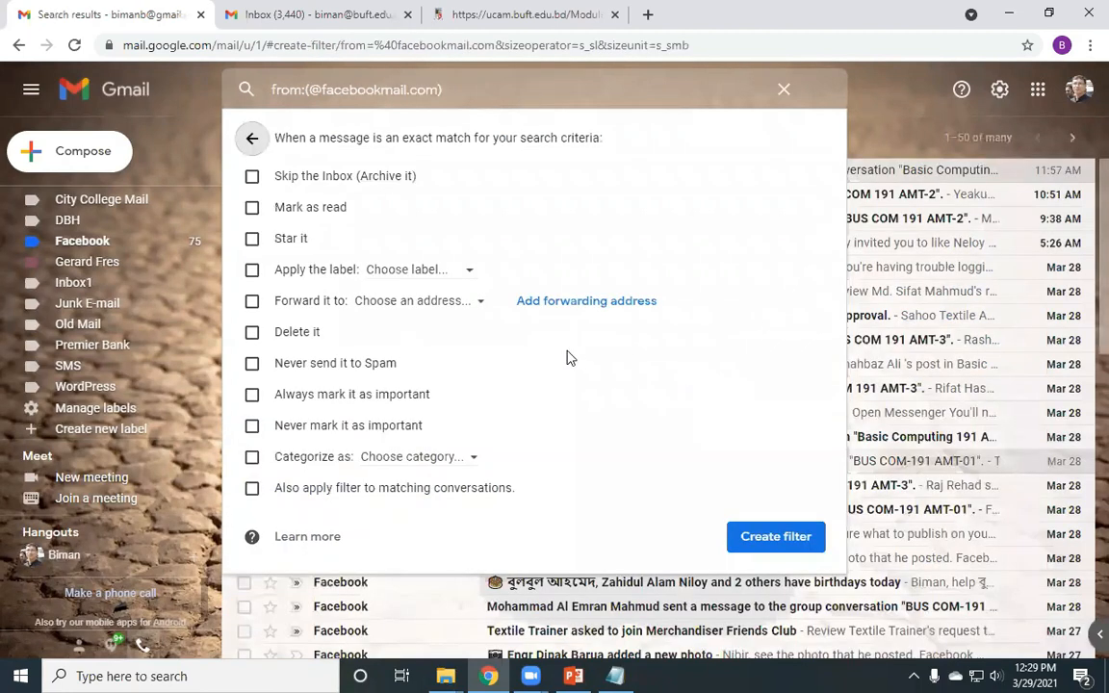
- Tick Skip the Inbox (Archive it) and Apply the label, leaving the Choose label list open
left_click(252, 178)
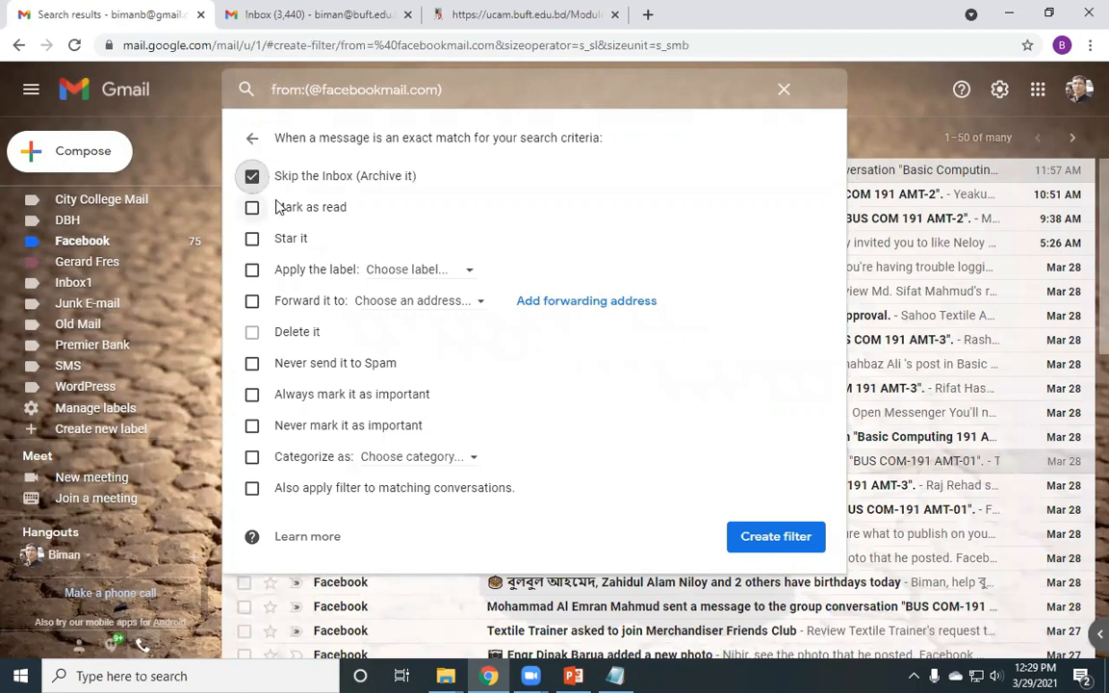
scroll(82, 198, "up", 5)
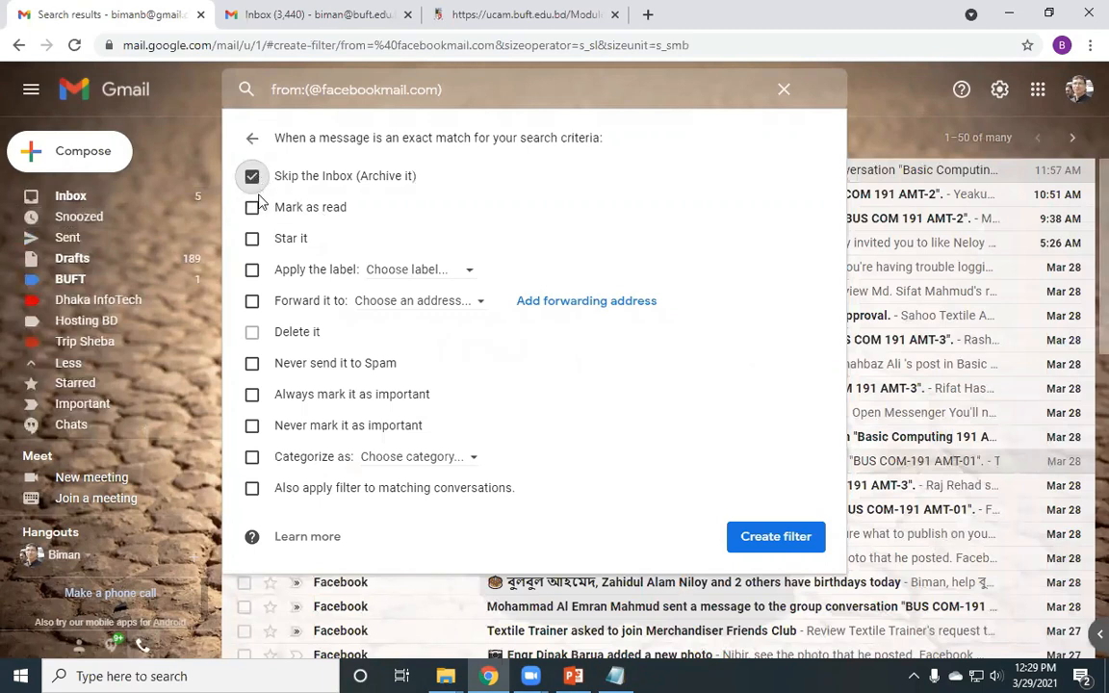
left_click(251, 271)
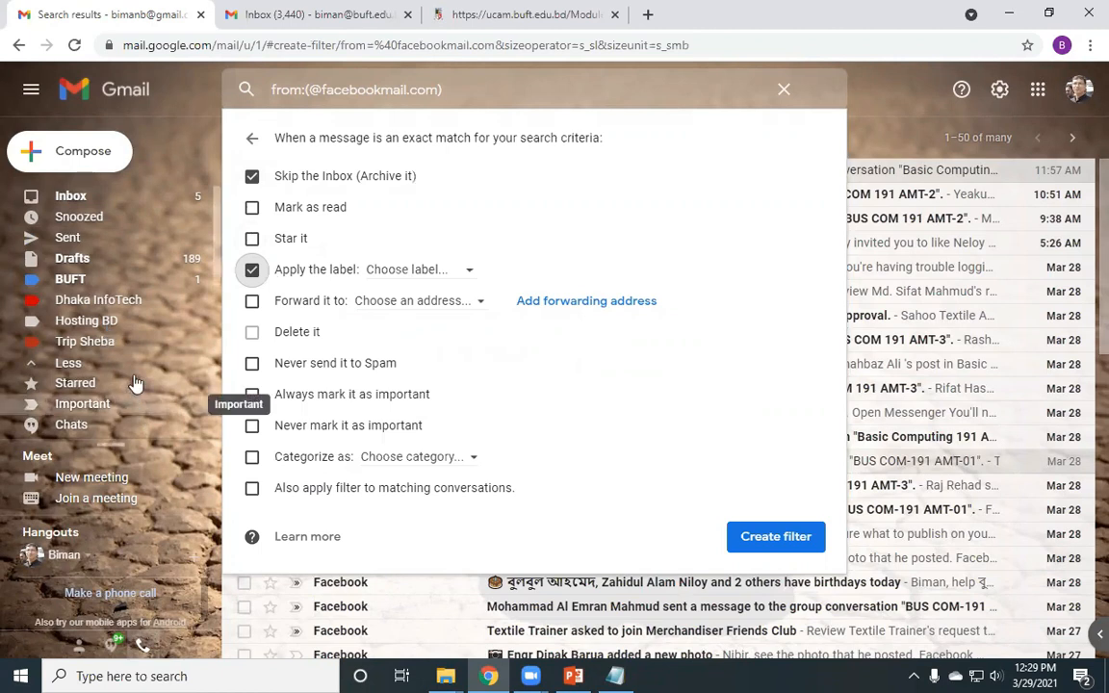
left_click(419, 273)
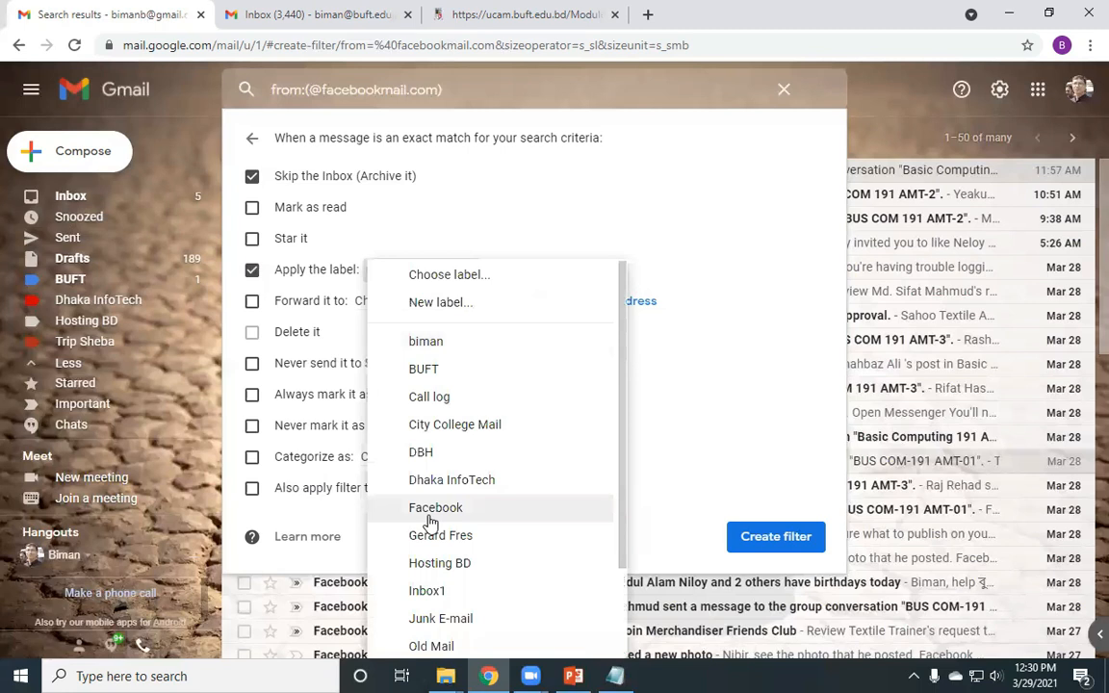
left_click(496, 216)
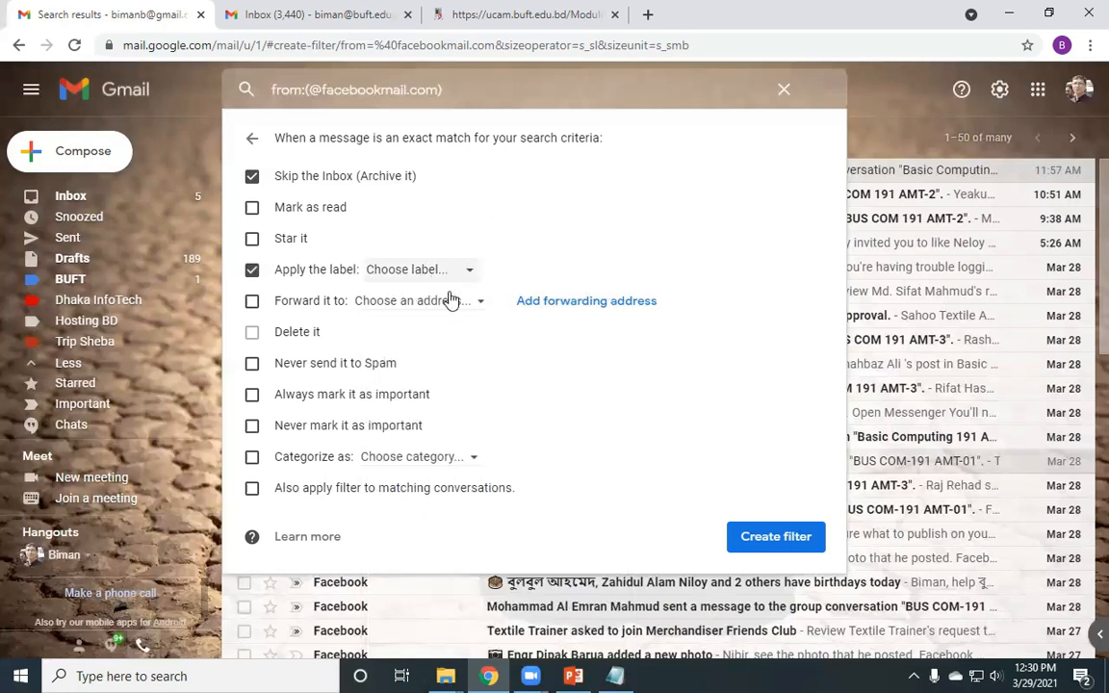
left_click(387, 274)
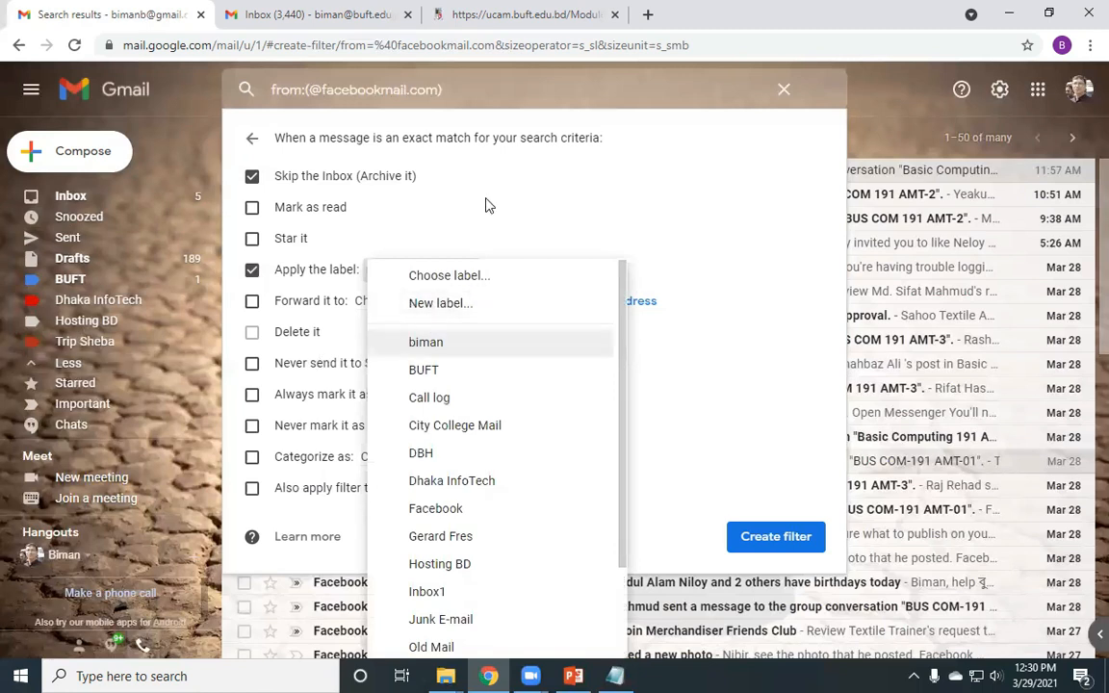
left_click(435, 274)
left_click(436, 274)
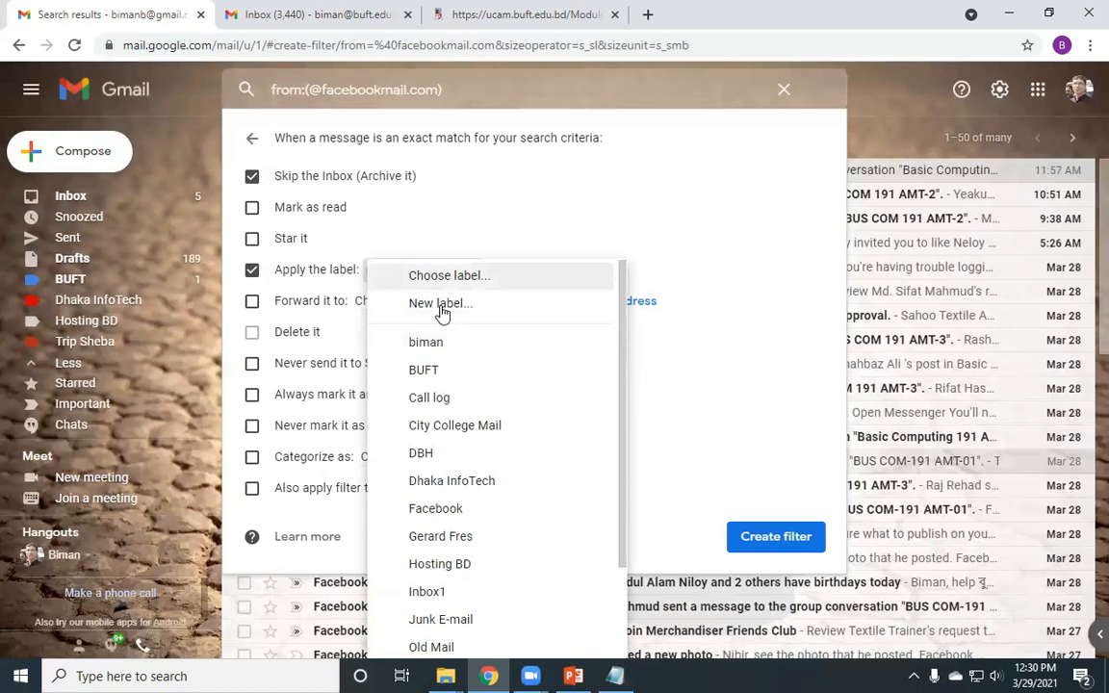
- Create a new label 'Facebook' and select it as the label the filter applies
left_click(523, 308)
type("Fa")
type("ceo")
type("o")
type("ok")
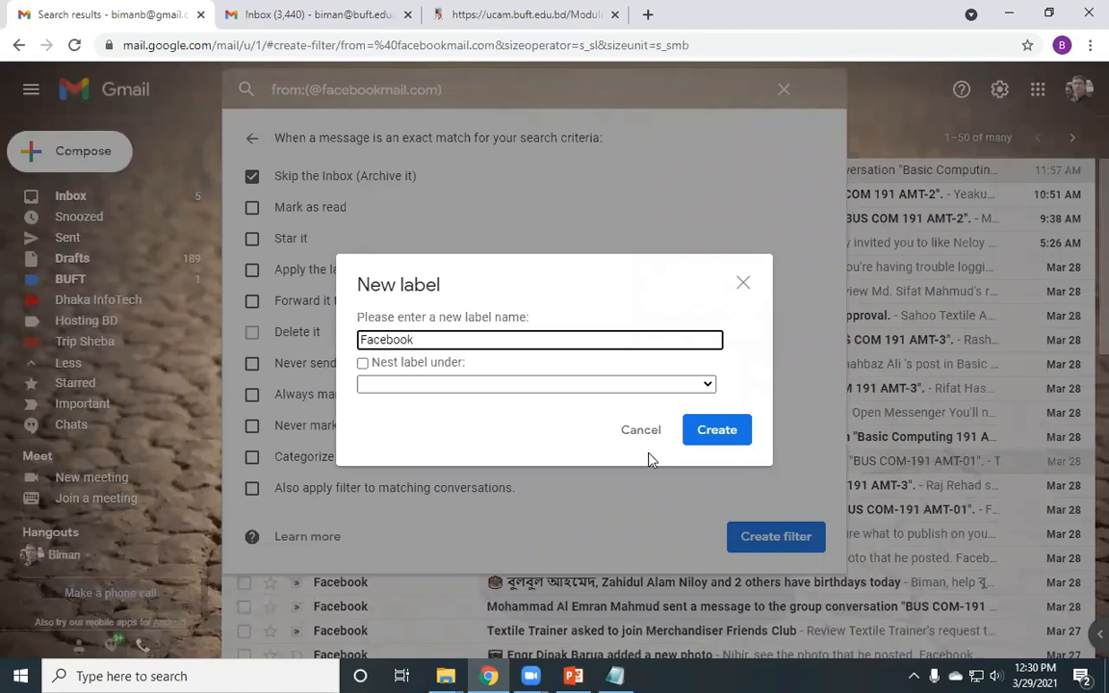
key("Return")
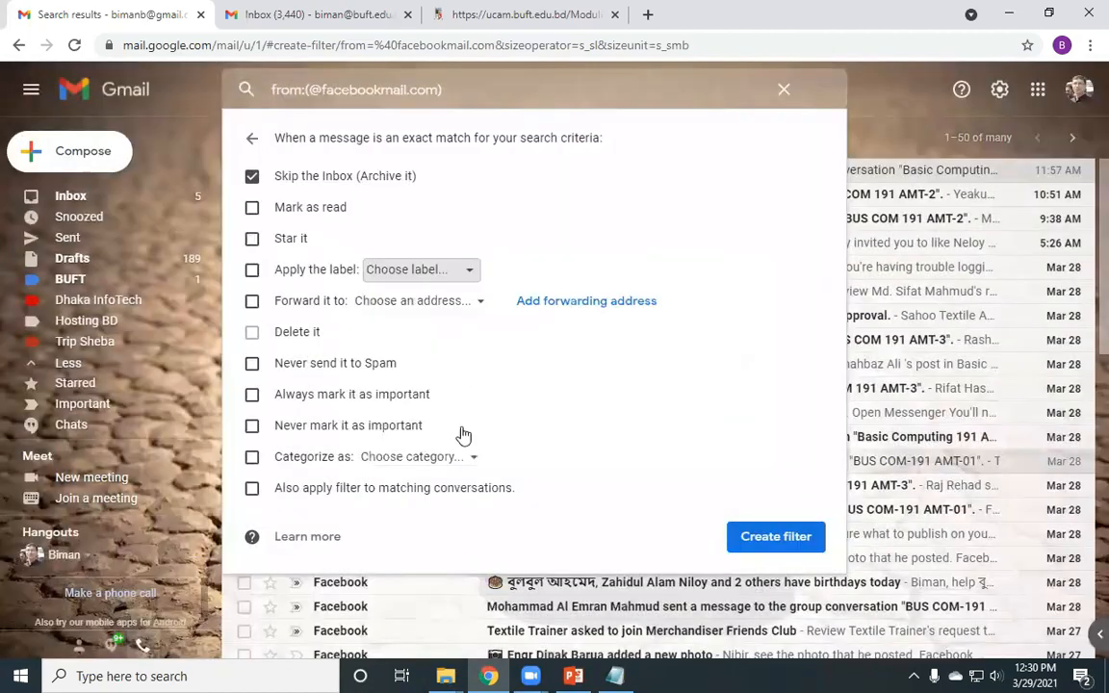
left_click(387, 506)
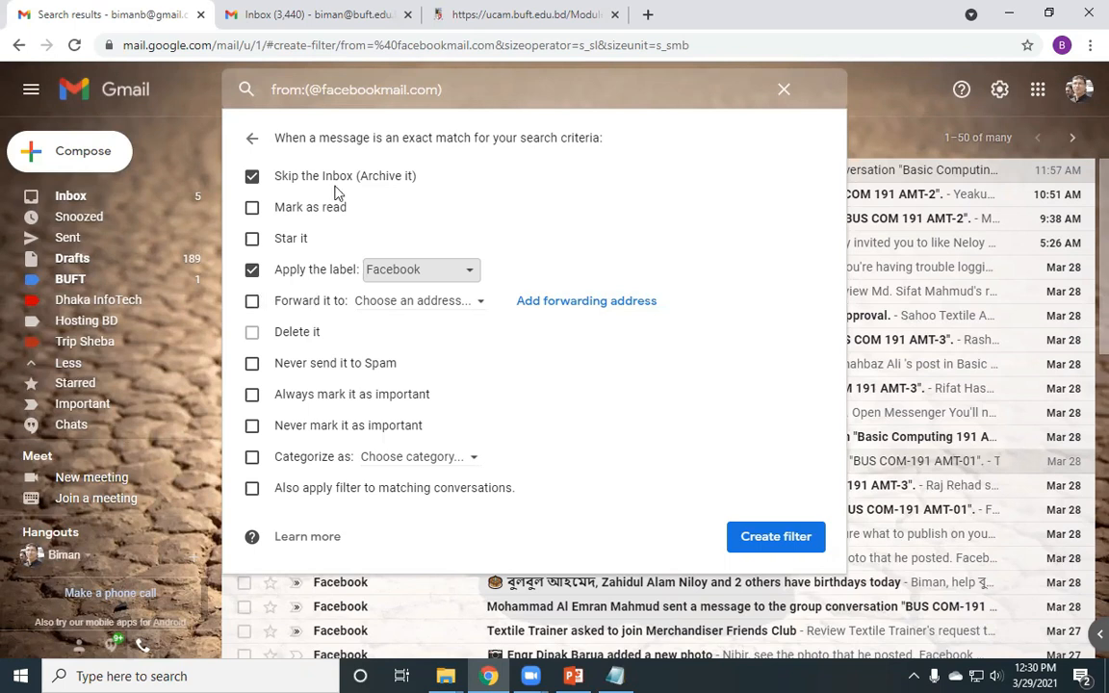
- Try forwarding matching mail to the second address, then turn forwarding back off
left_click(251, 303)
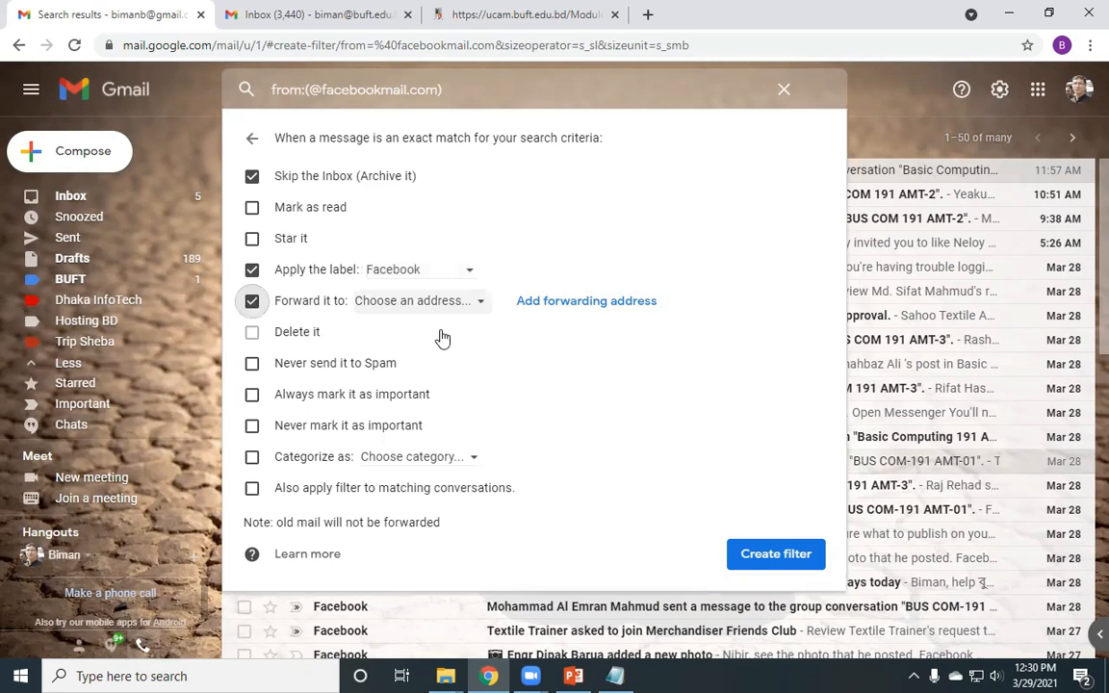
left_click(402, 304)
left_click(449, 337)
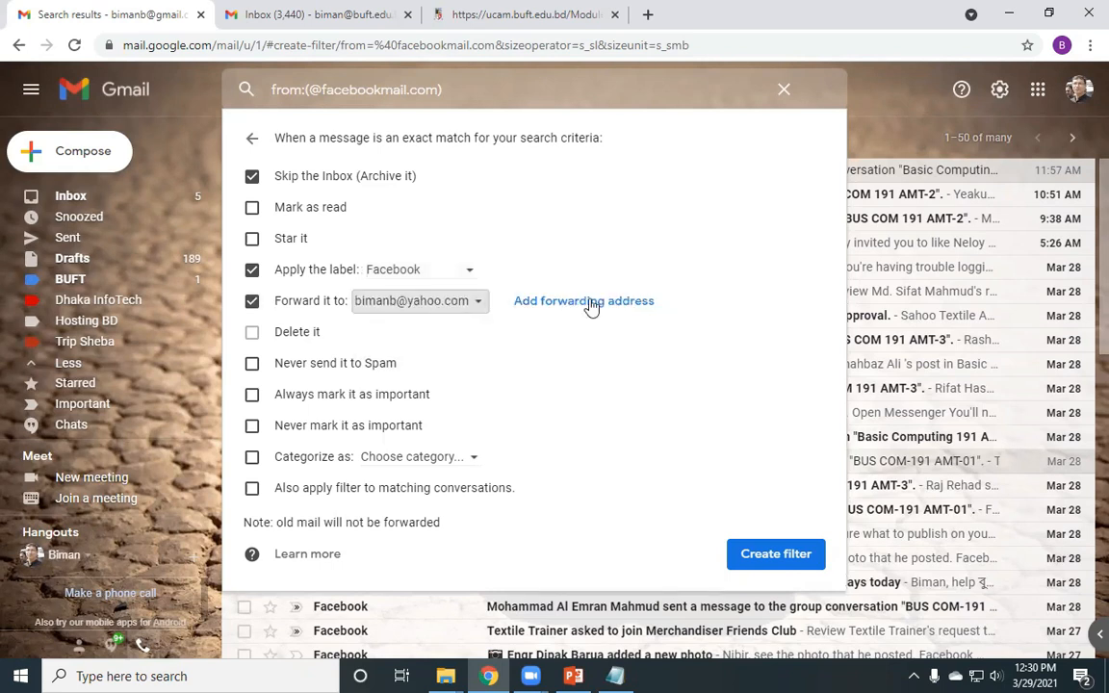
left_click(446, 310)
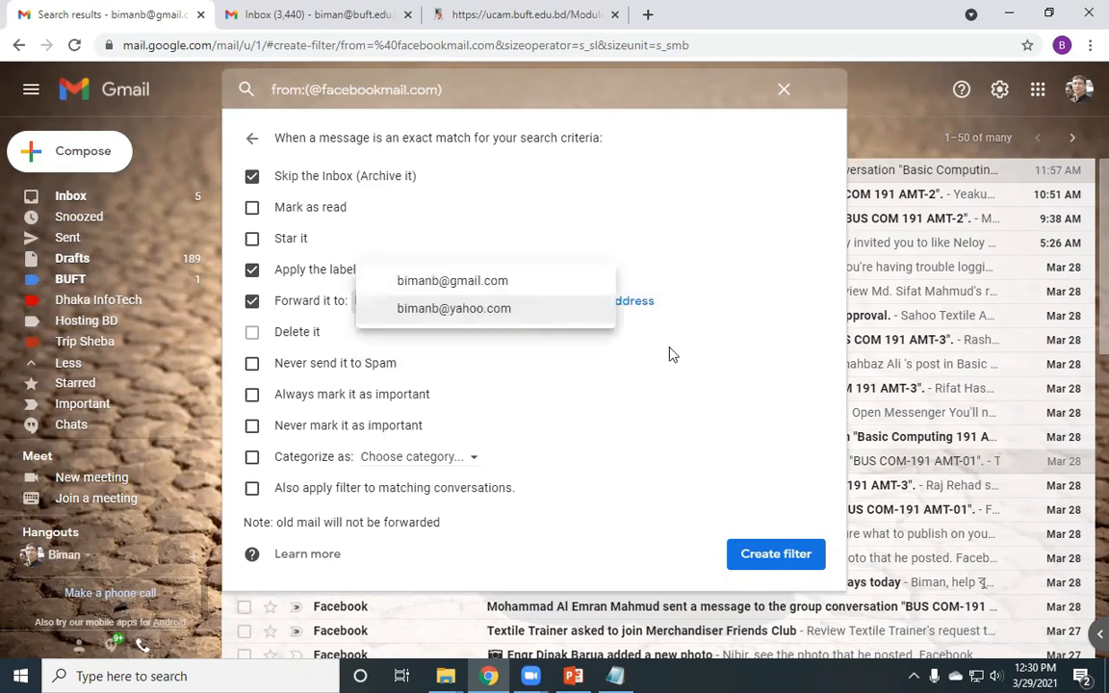
left_click(619, 310)
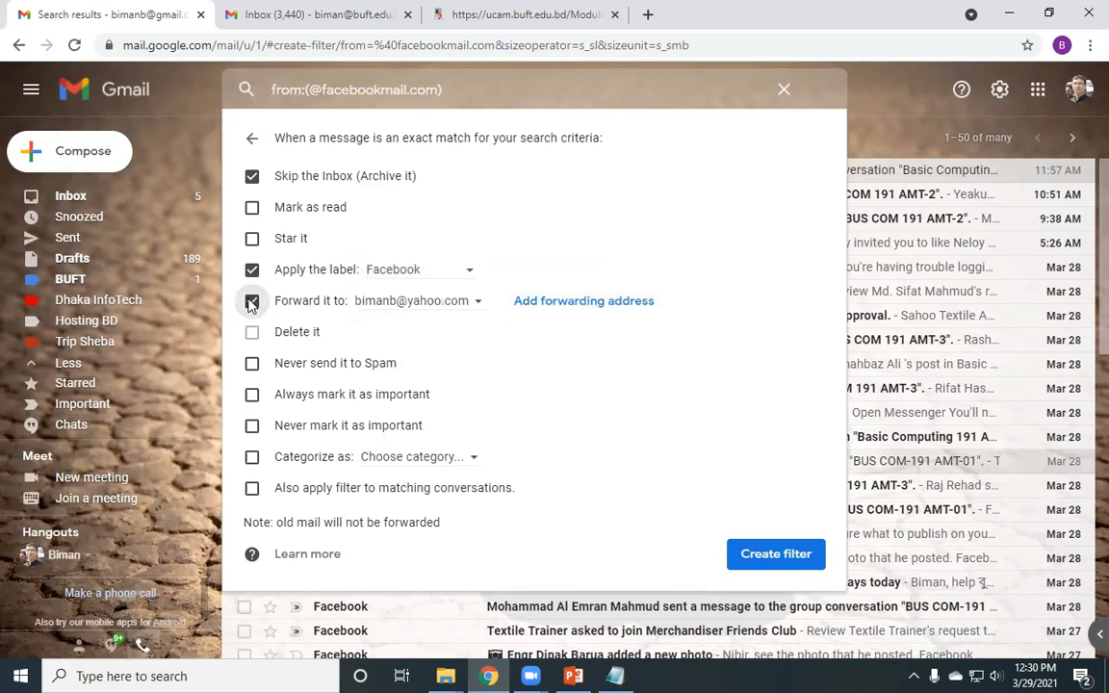
left_click(251, 302)
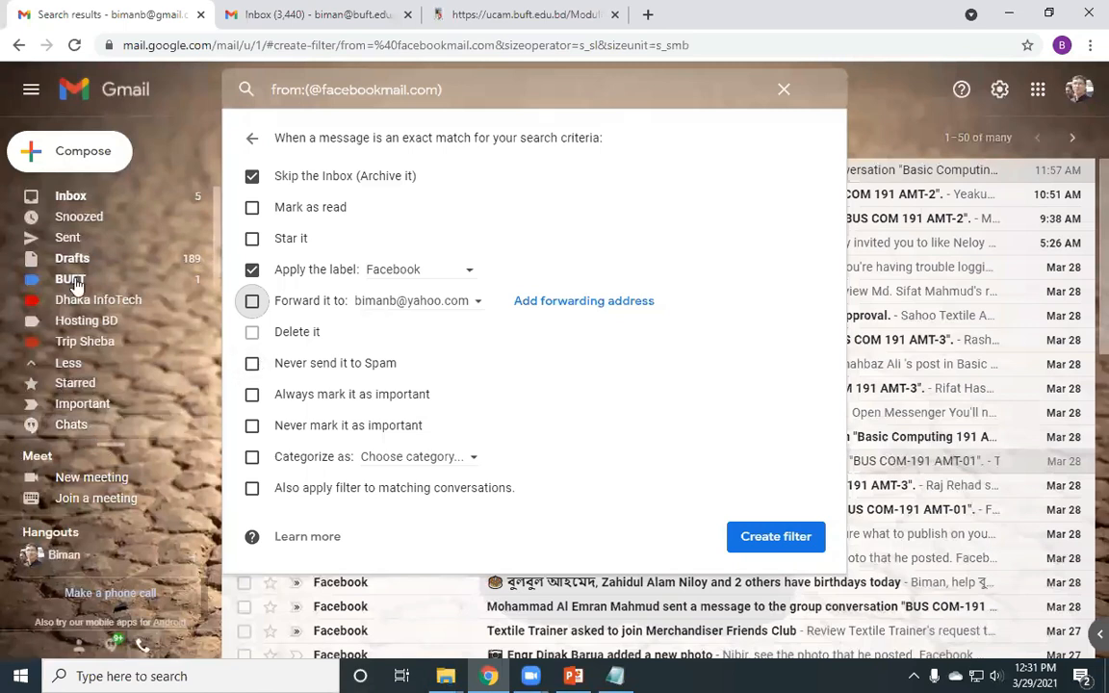
- Tick Also apply filter to matching conversations and create the filter
scroll(72, 270, "down", 5)
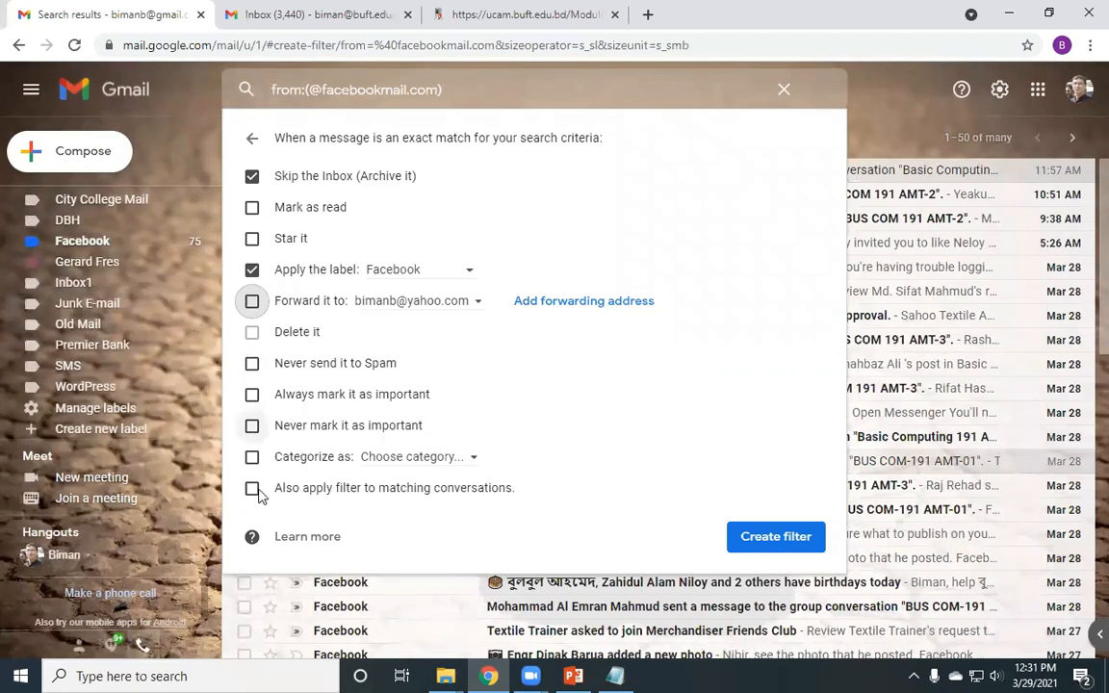
left_click(304, 497)
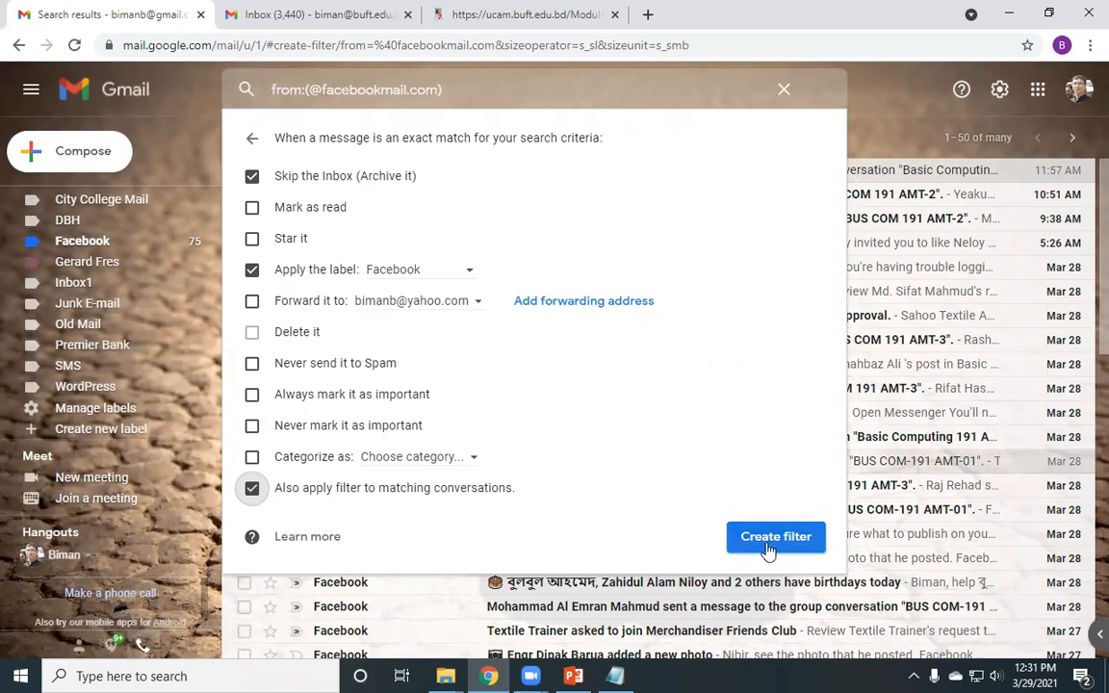
left_click(895, 125)
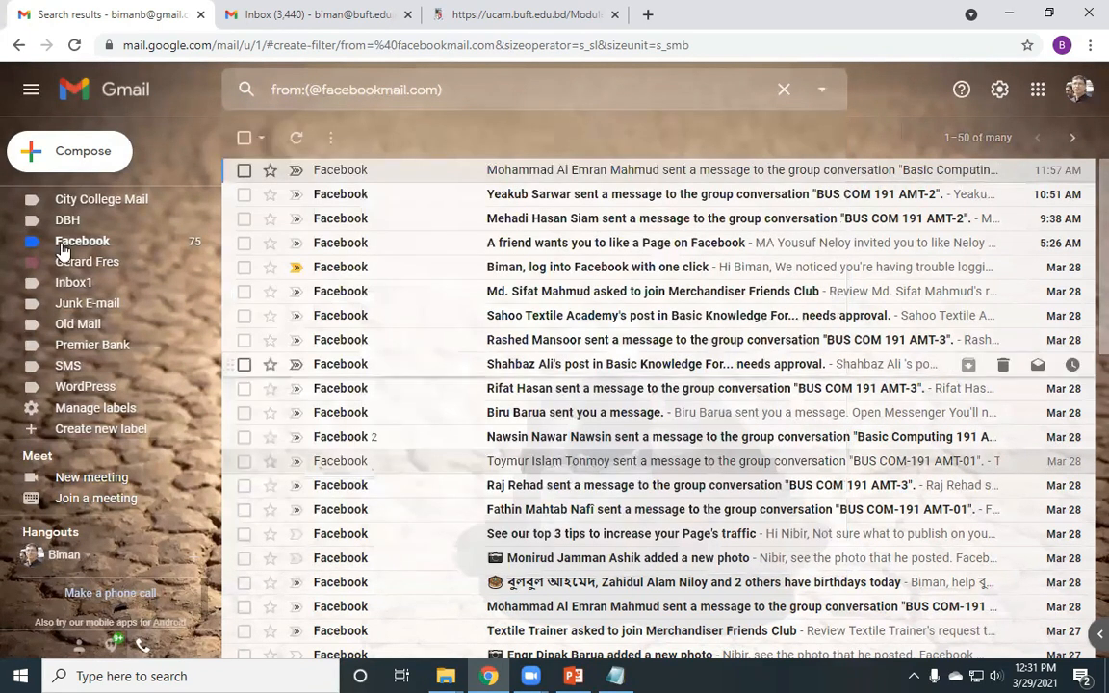
- Switch from the facebookmail.com search results to the Facebook label's messages
scroll(61, 248, "up", 5)
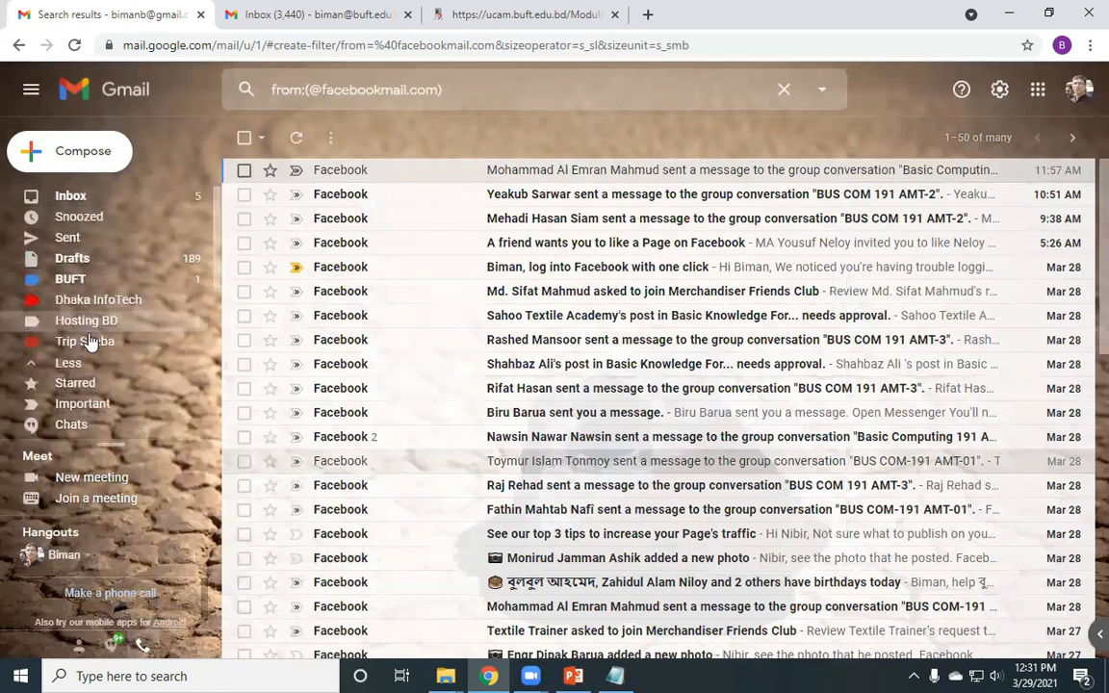
scroll(88, 343, "down", 3)
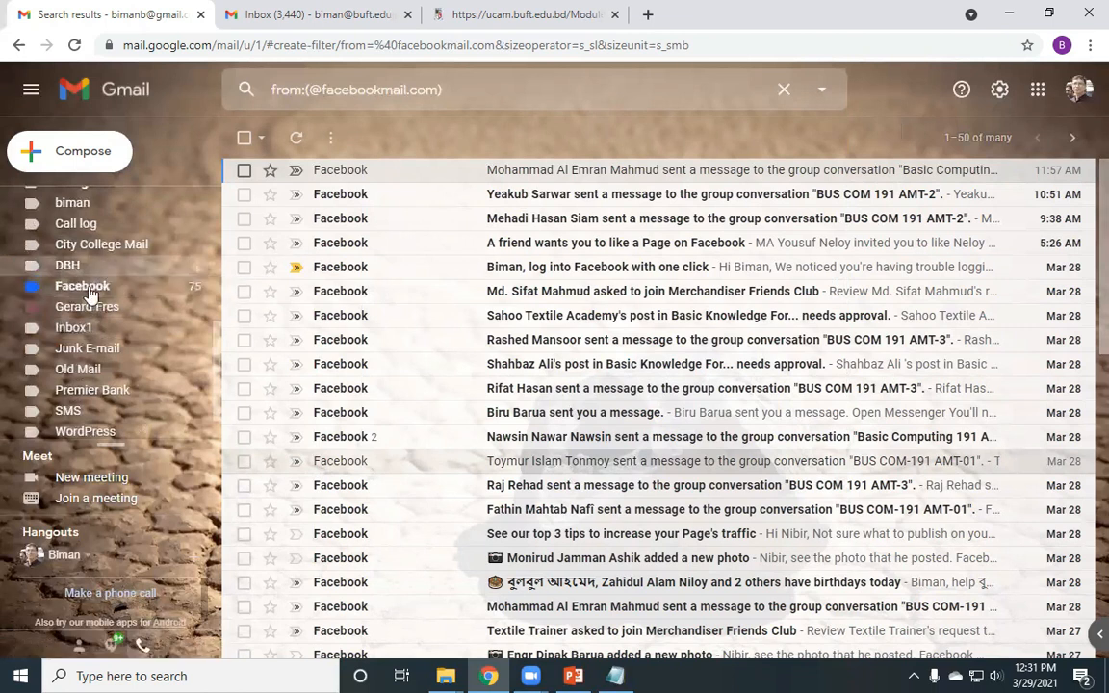
left_click(88, 292)
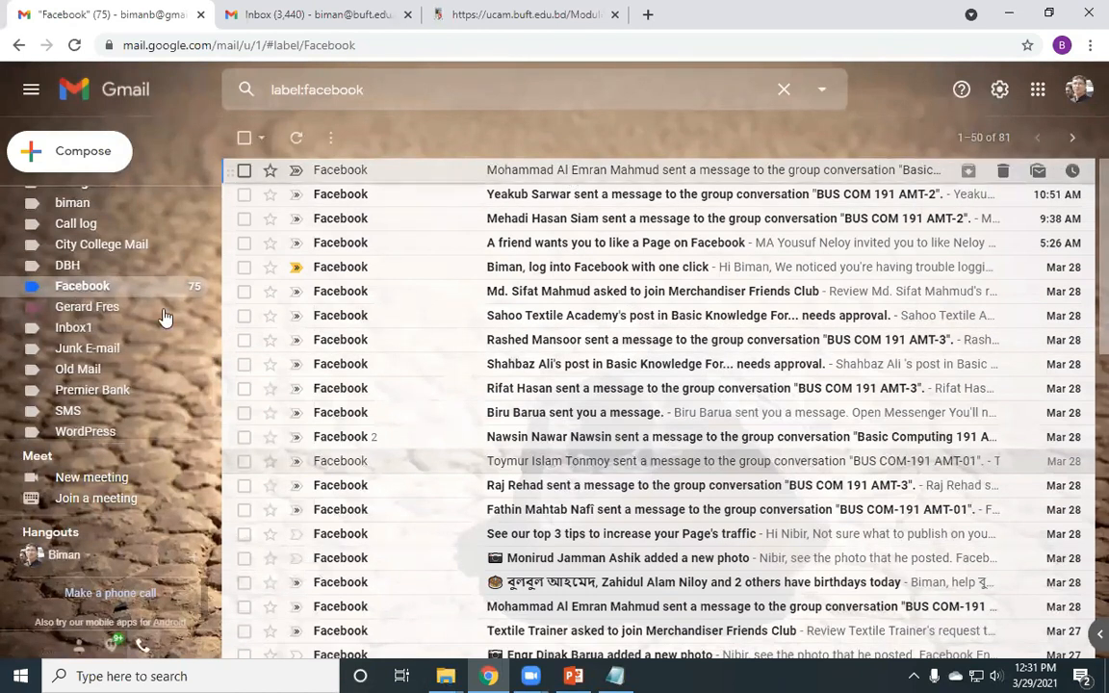
- Open the BUFT label's list of 67 conversations
scroll(135, 314, "up", 3)
scroll(96, 251, "down", 4)
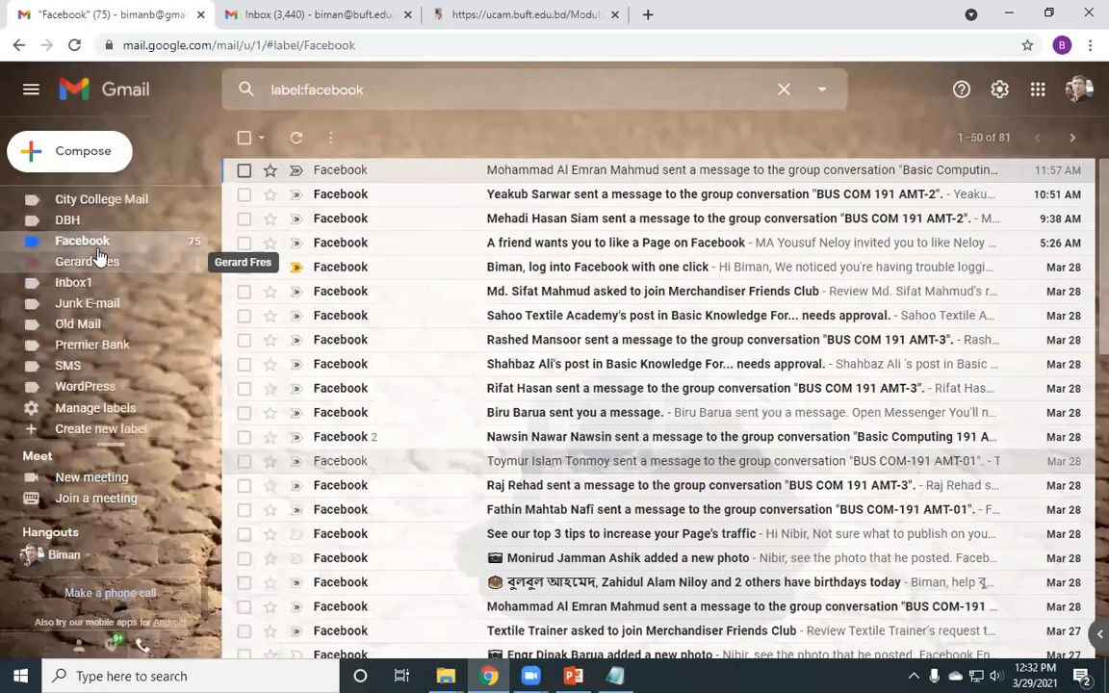
scroll(97, 252, "up", 3)
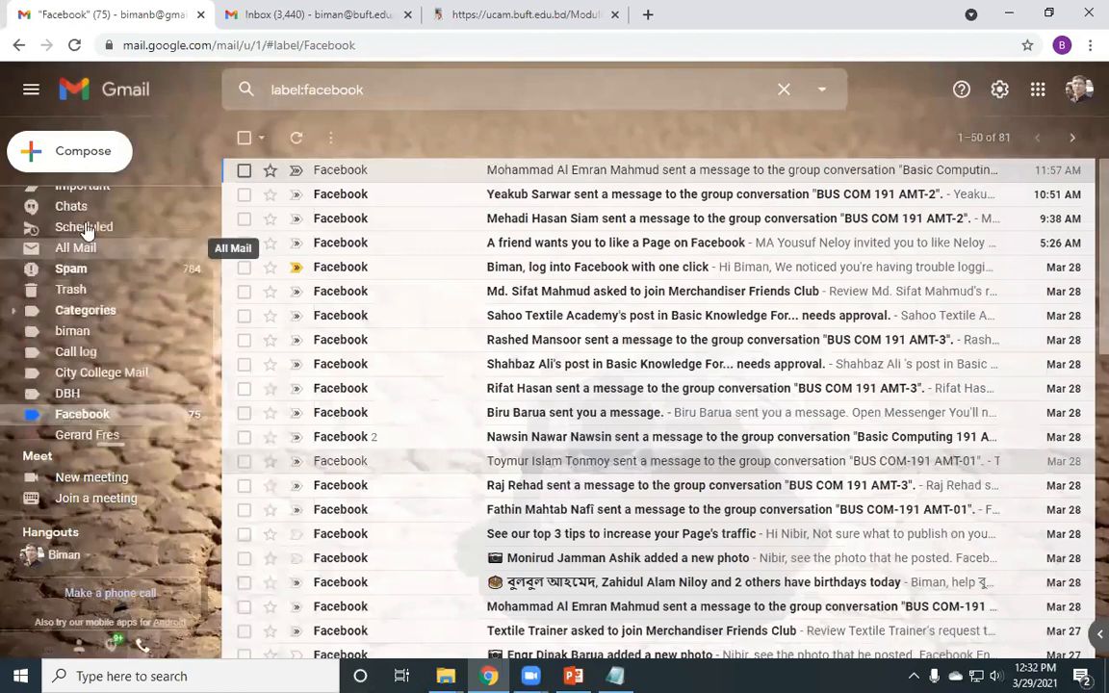
scroll(84, 228, "up", 3)
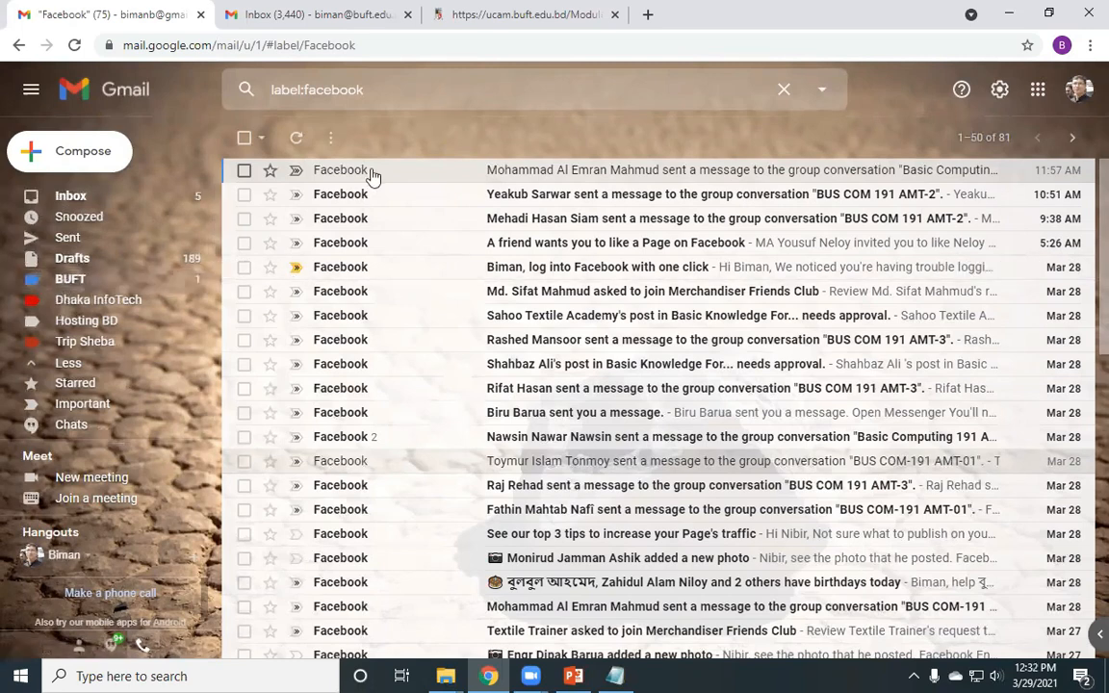
left_click(68, 280)
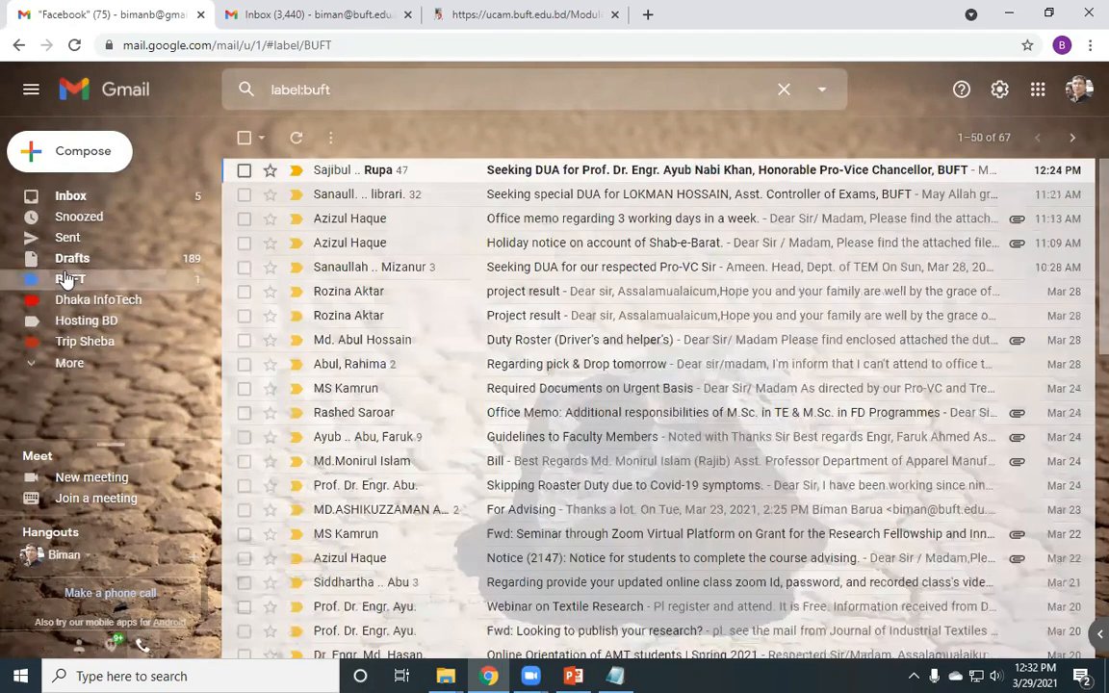
left_click(999, 88)
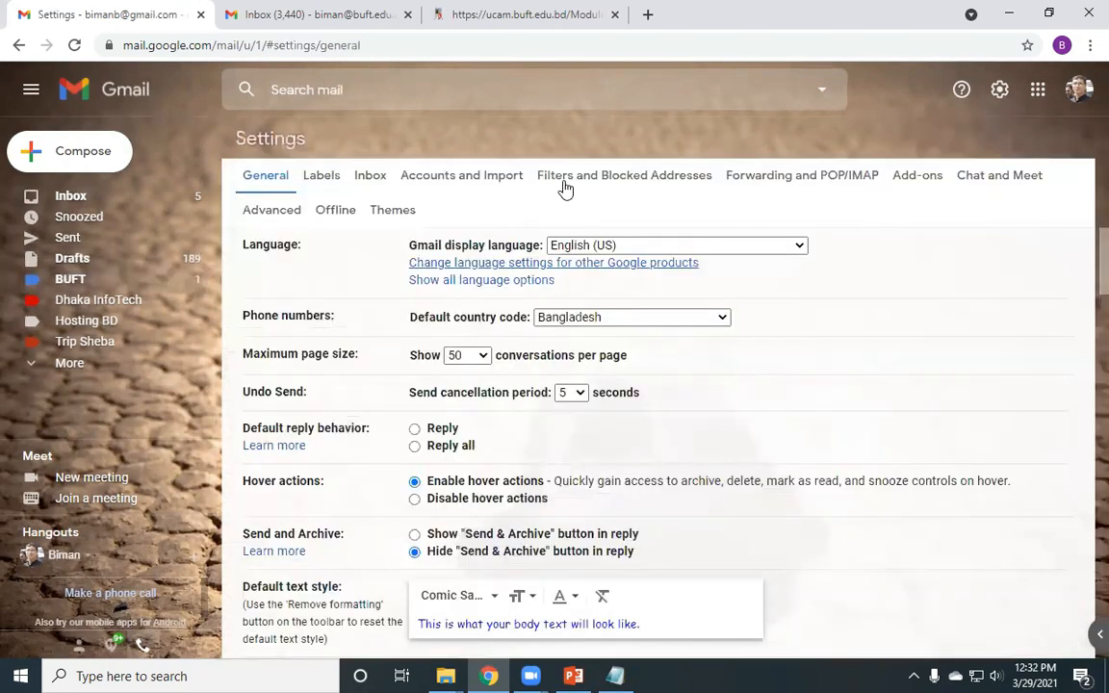
left_click(566, 183)
scroll(420, 435, "down", 2)
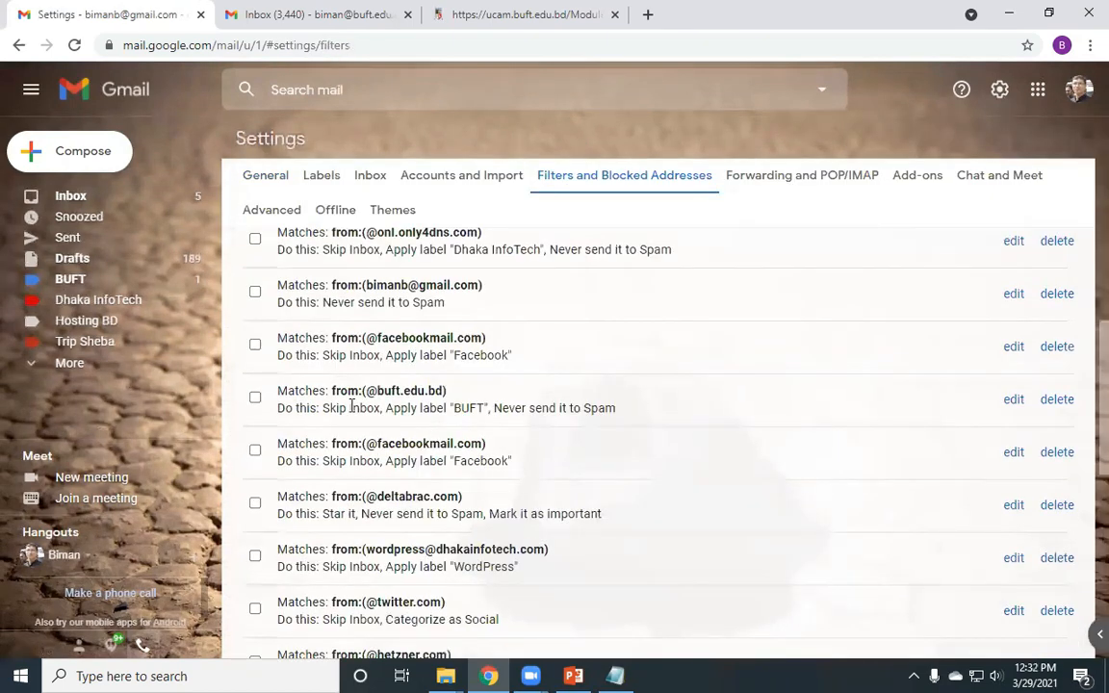
left_click(1020, 400)
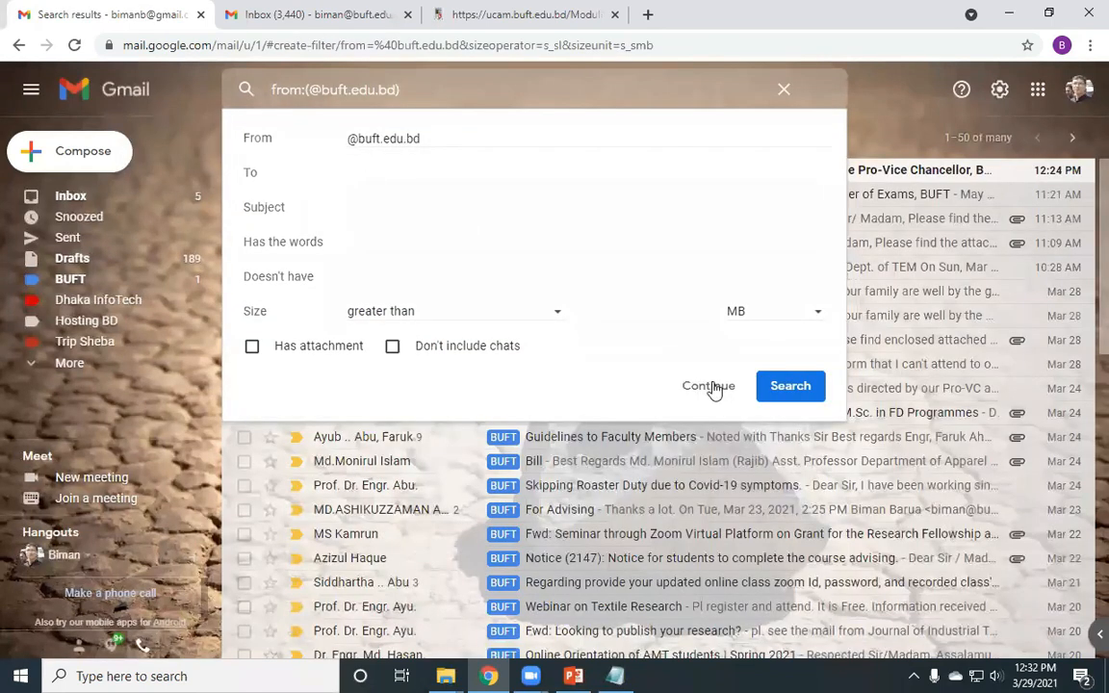
left_click(708, 386)
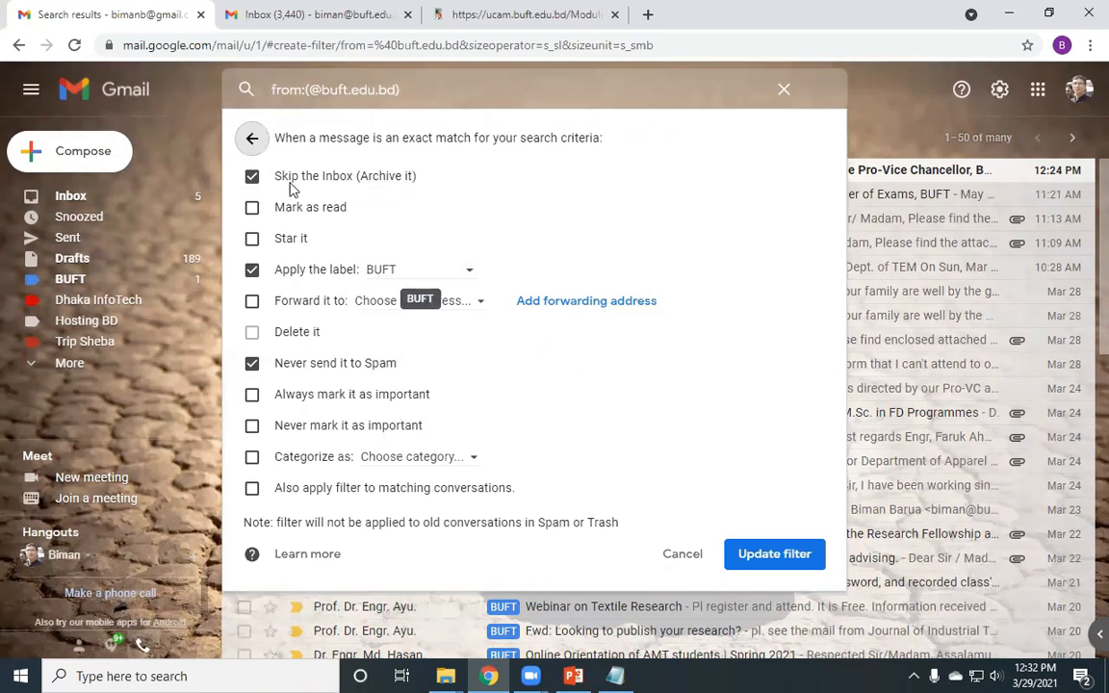
left_click(778, 84)
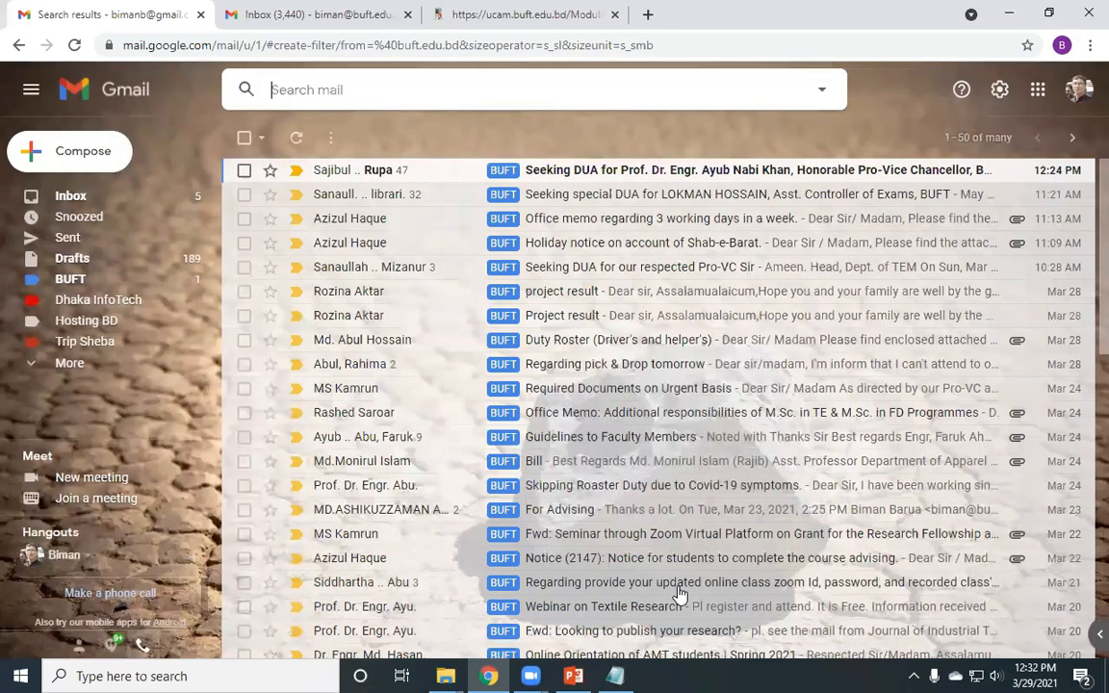
- Add a bare '3.' line below '2. Filter mail' in the Notepad notes and minimize them
key("alt+Tab")
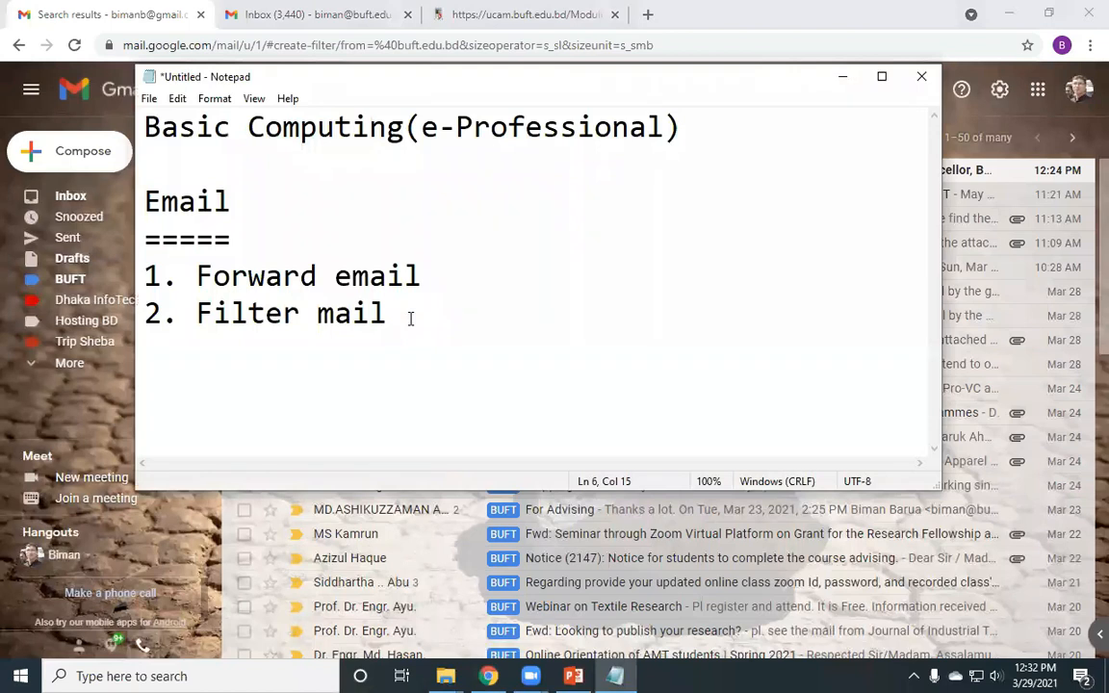
key("Return")
type("3.")
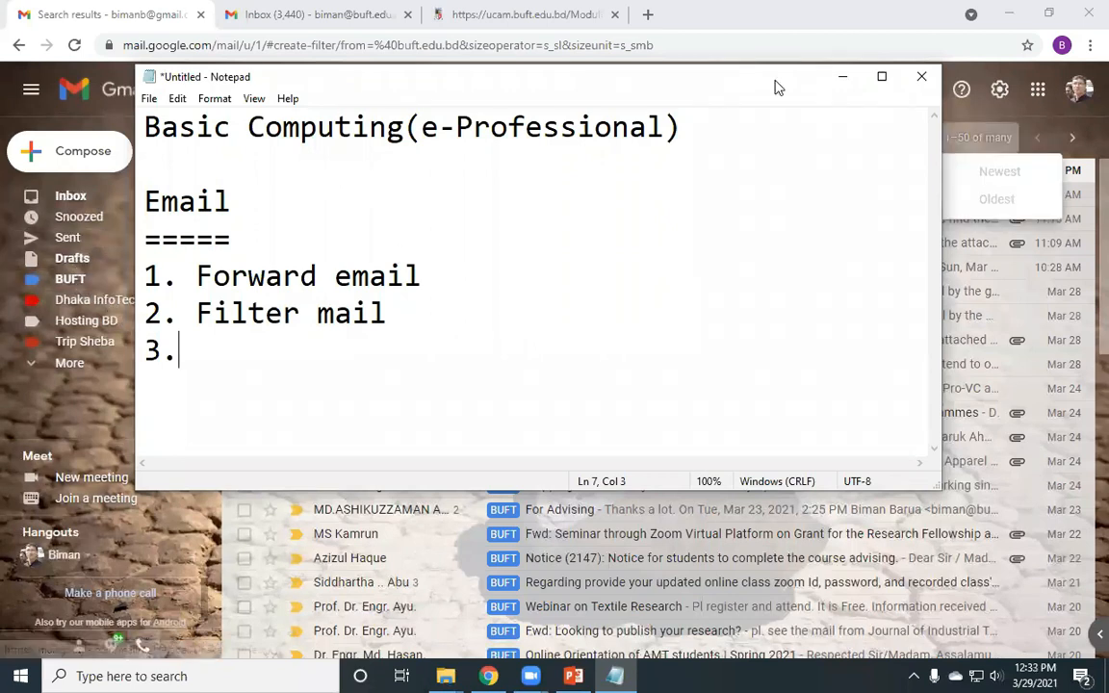
left_click(832, 85)
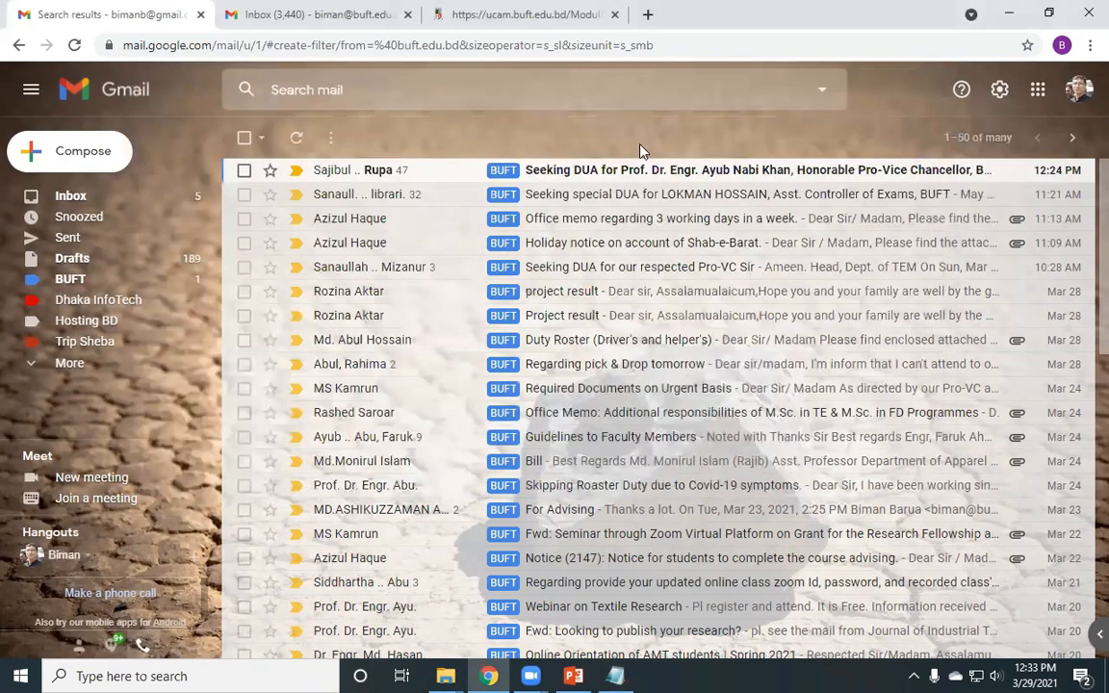
- Read the BUFT Shab-e-Barat holiday notice, check the signed-in accounts, then open the Dhaka InfoTech label
left_click(134, 281)
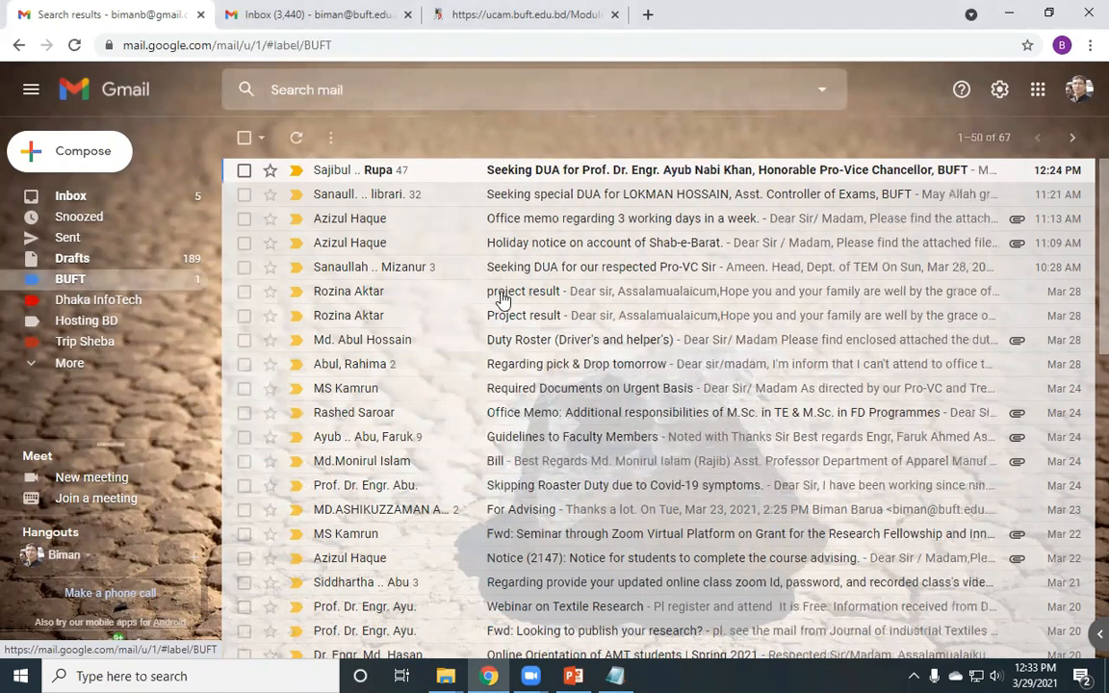
left_click(528, 246)
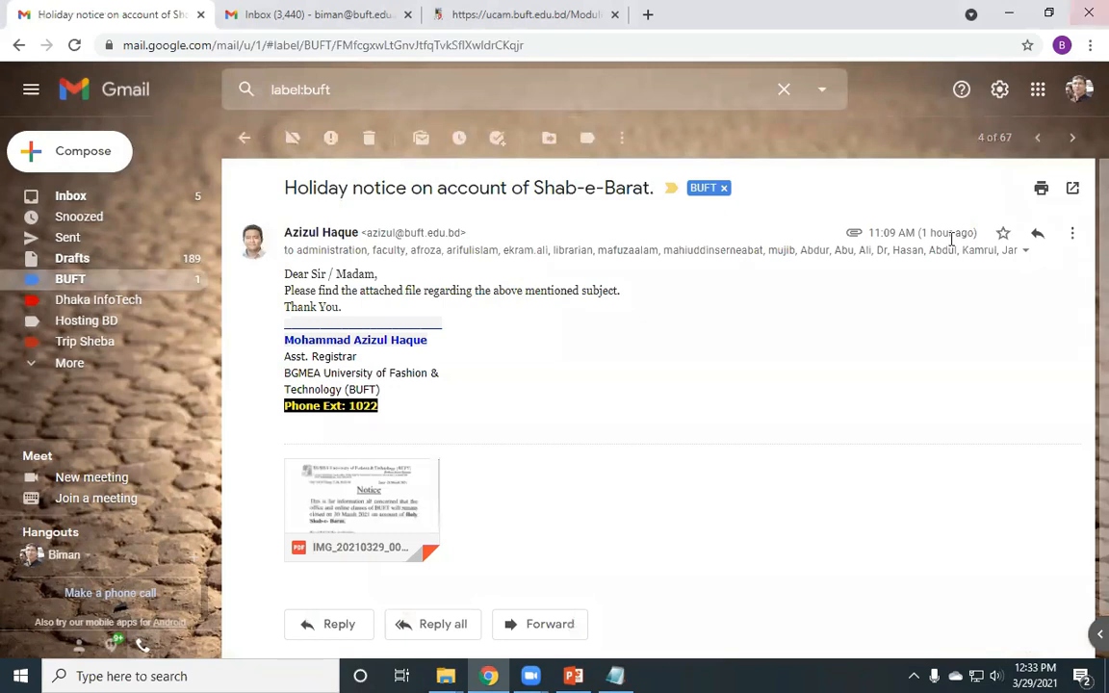
left_click(1079, 90)
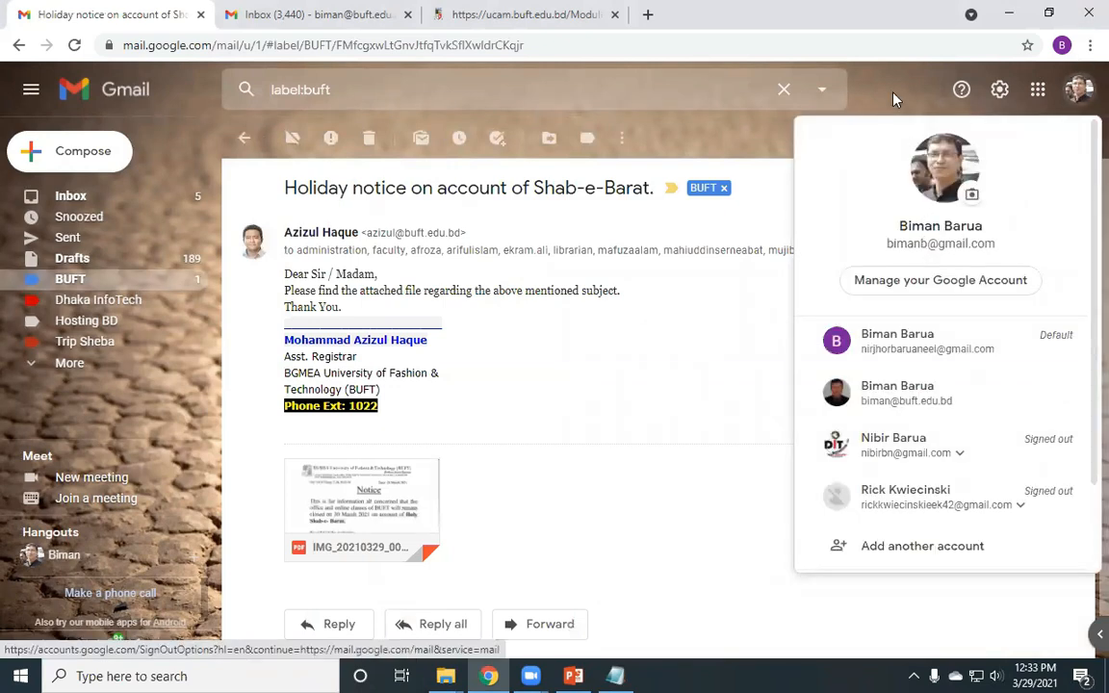
left_click(894, 99)
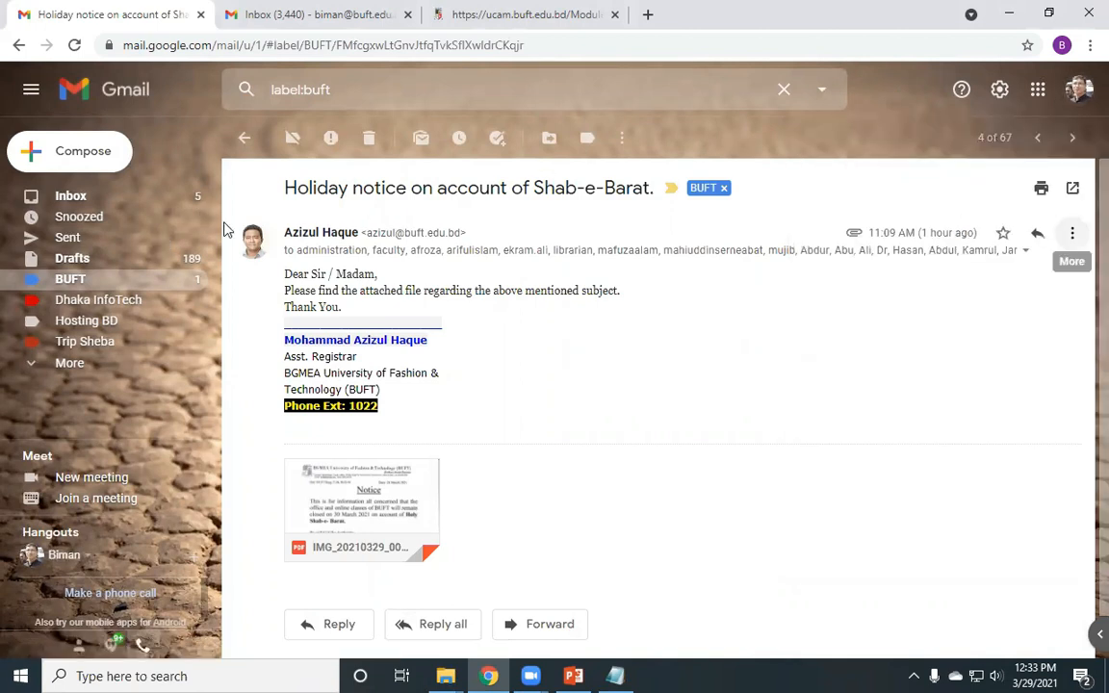
left_click(242, 142)
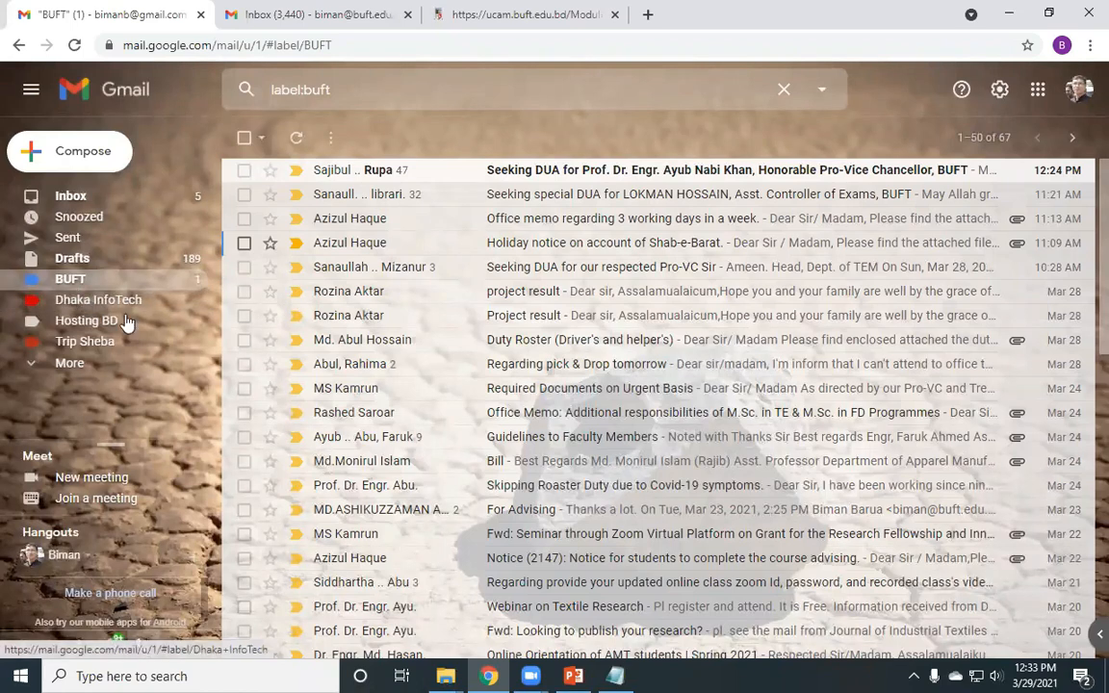
left_click(100, 301)
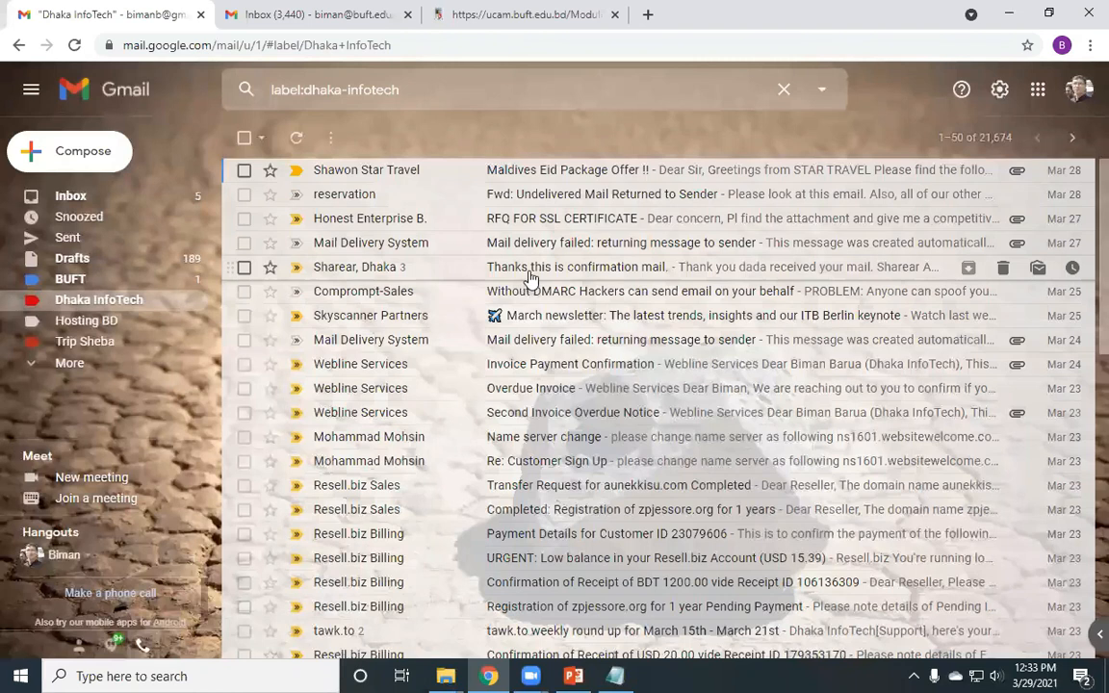
- Open the 'Thanks this is confirmation mail' conversation and pop a reply to the latest message into its own window
left_click(417, 275)
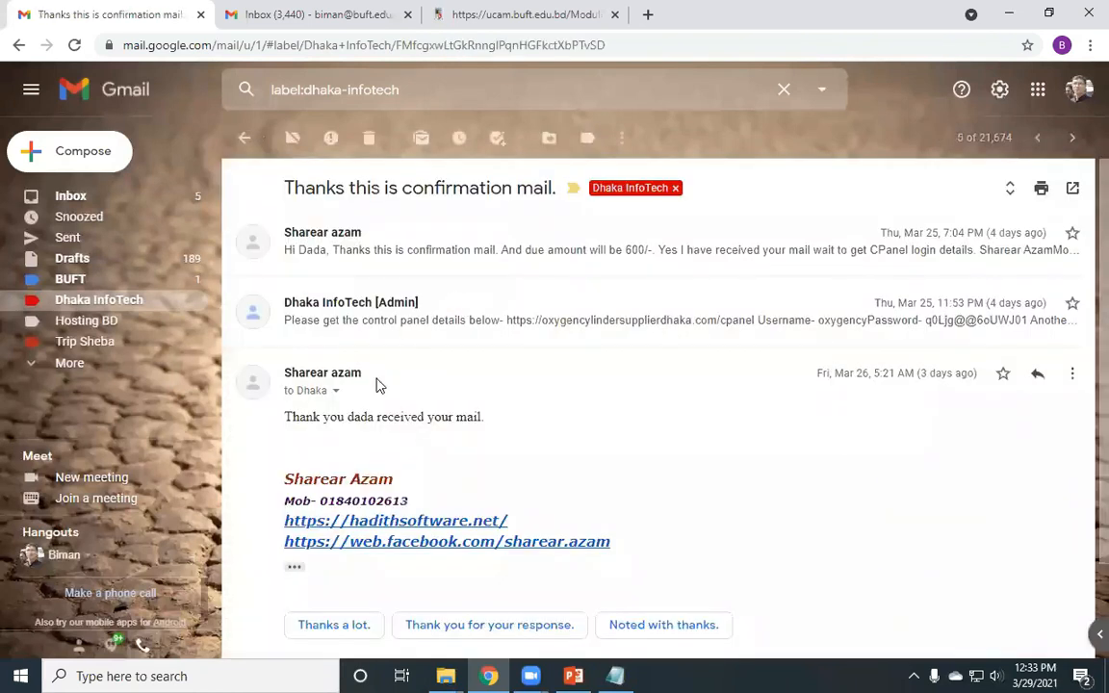
left_click(1040, 376)
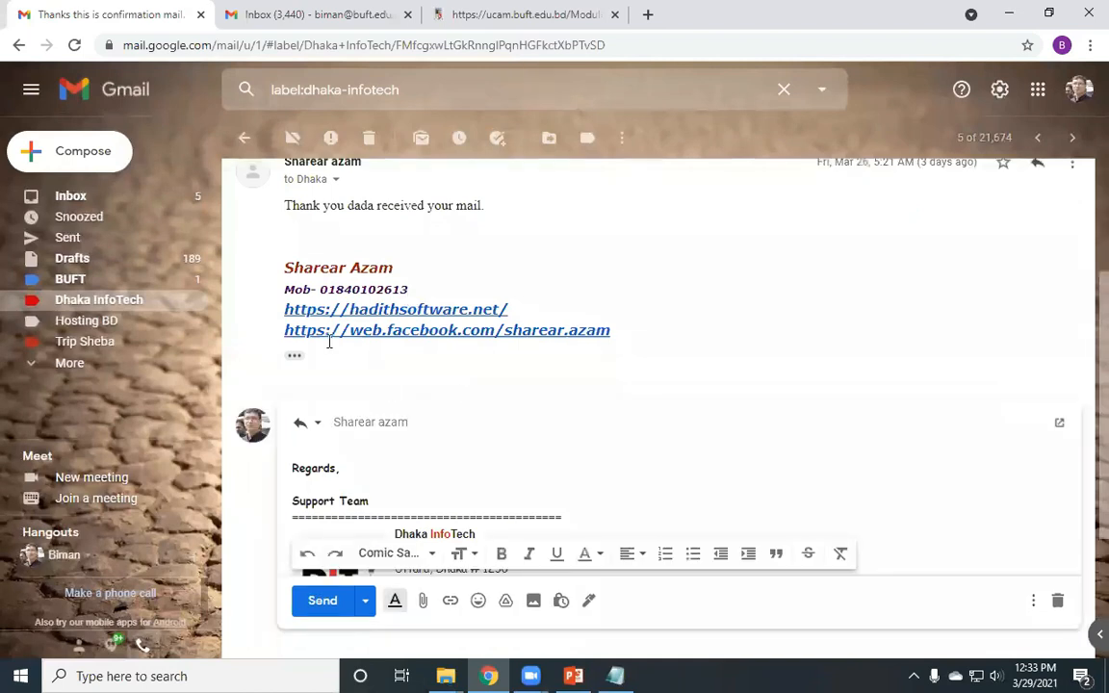
left_click(318, 201)
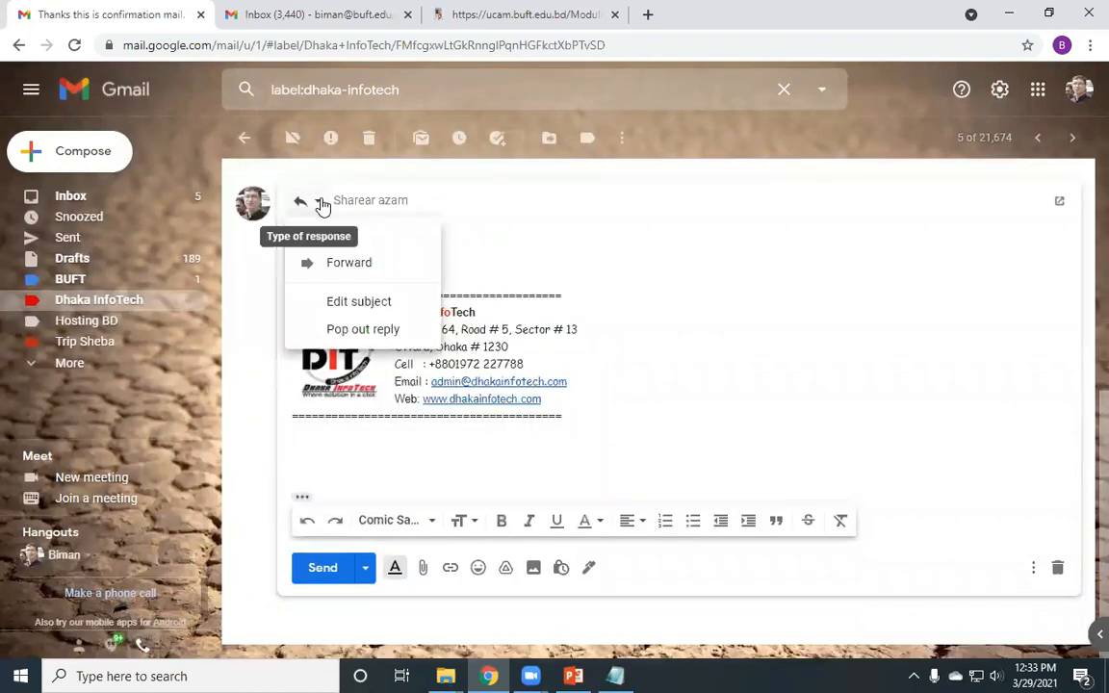
left_click(347, 304)
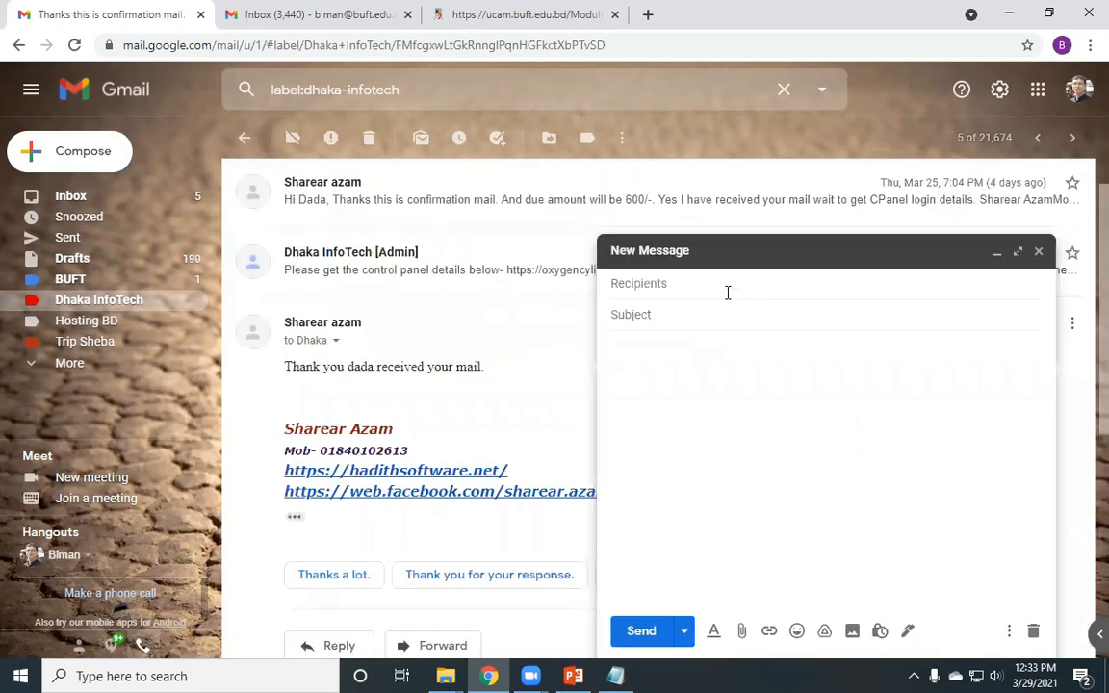
- Look through the reply's send-as address choices without changing them, then discard the reply draft
left_click(679, 219)
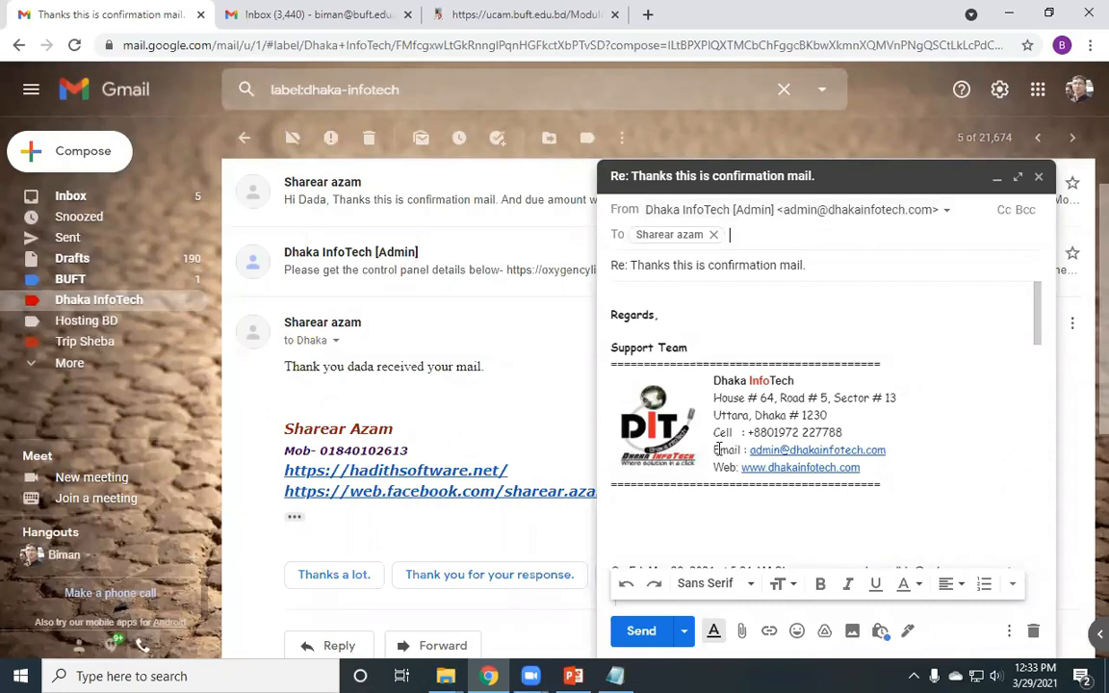
left_click(828, 212)
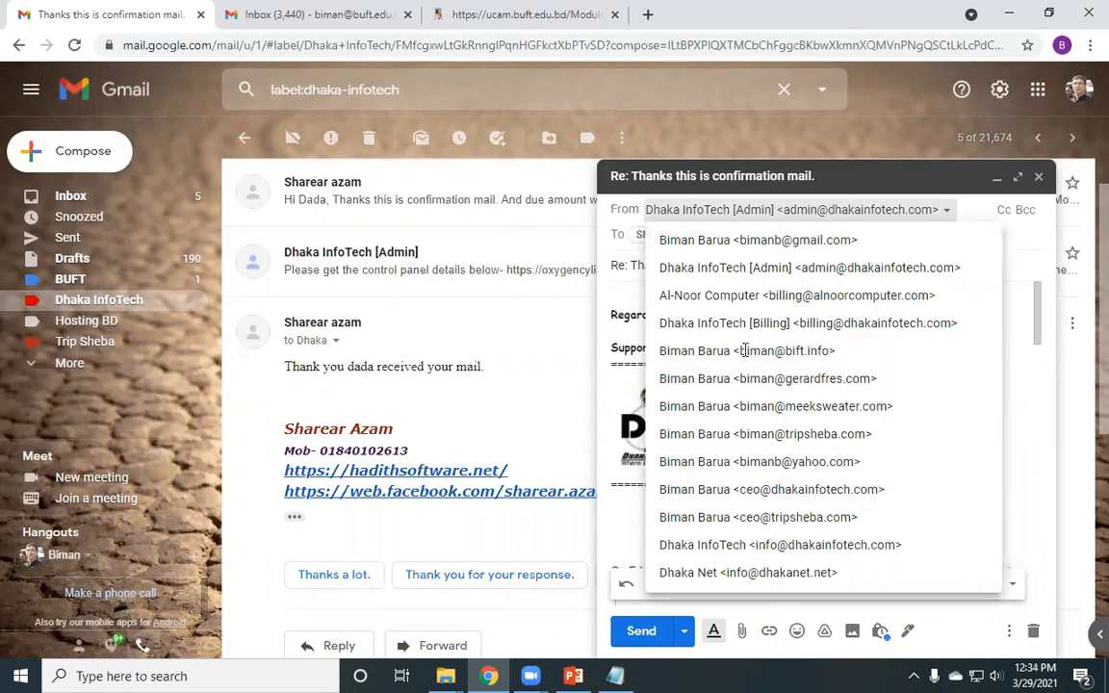
left_click(708, 221)
left_click(713, 214)
left_click(646, 289)
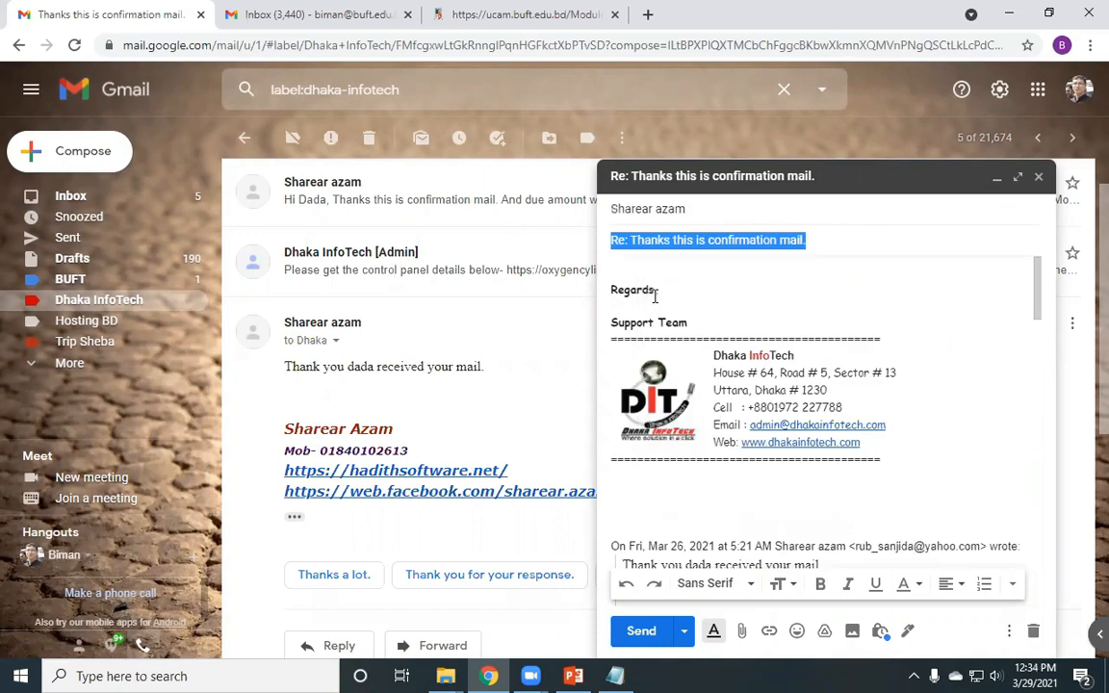
left_click(720, 213)
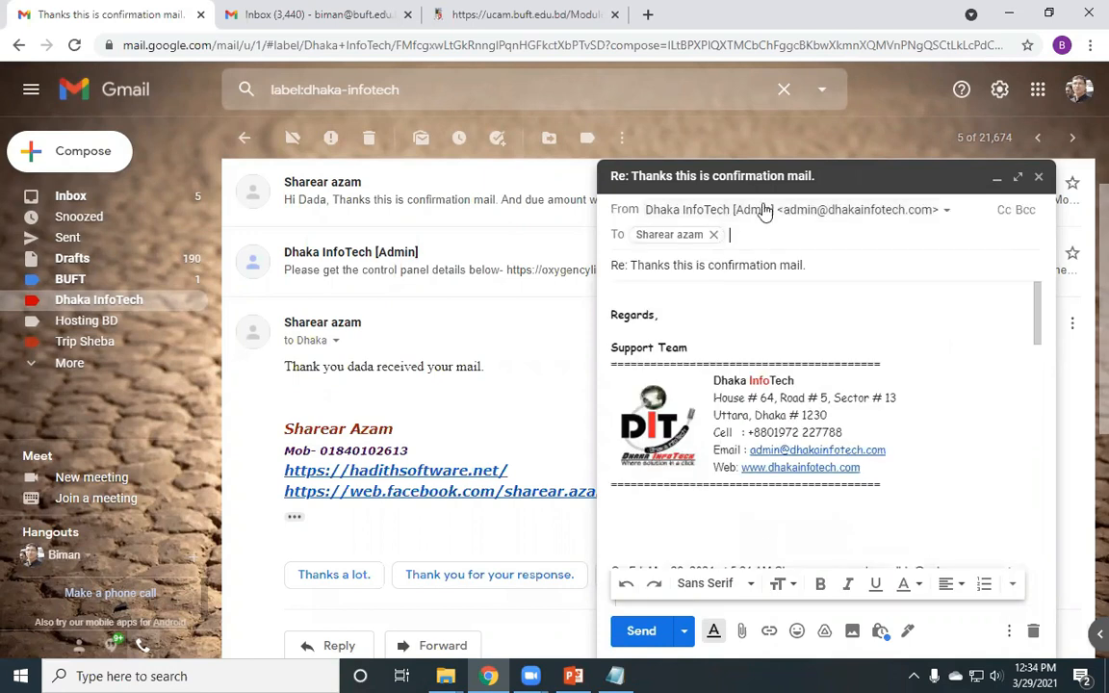
left_click(764, 210)
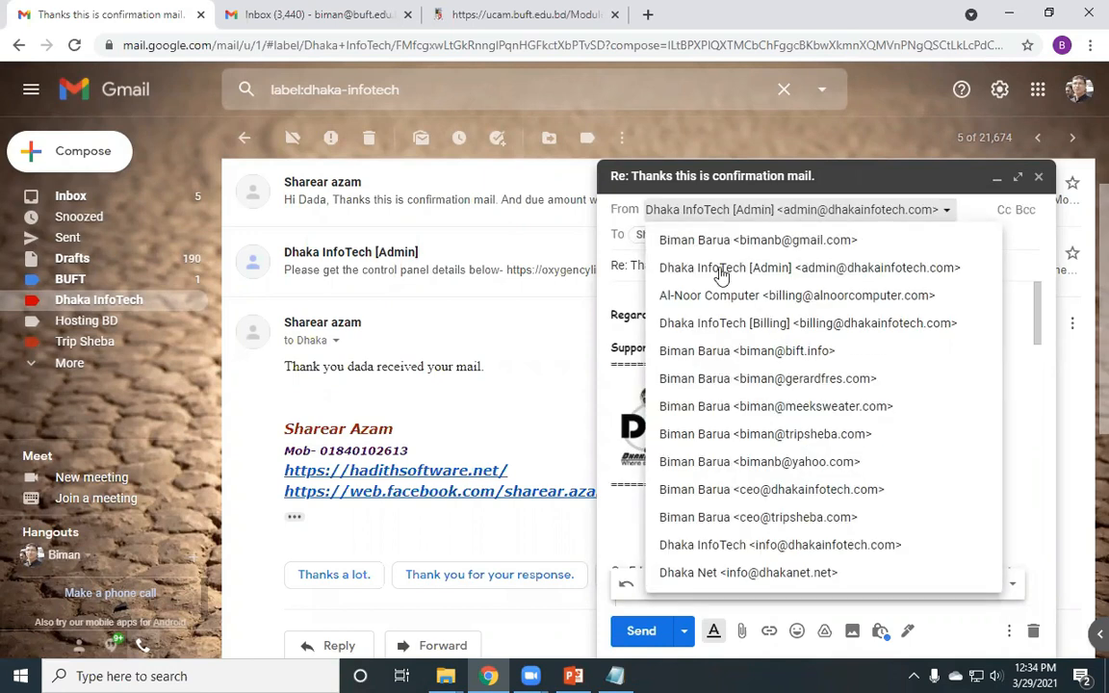
left_click(629, 296)
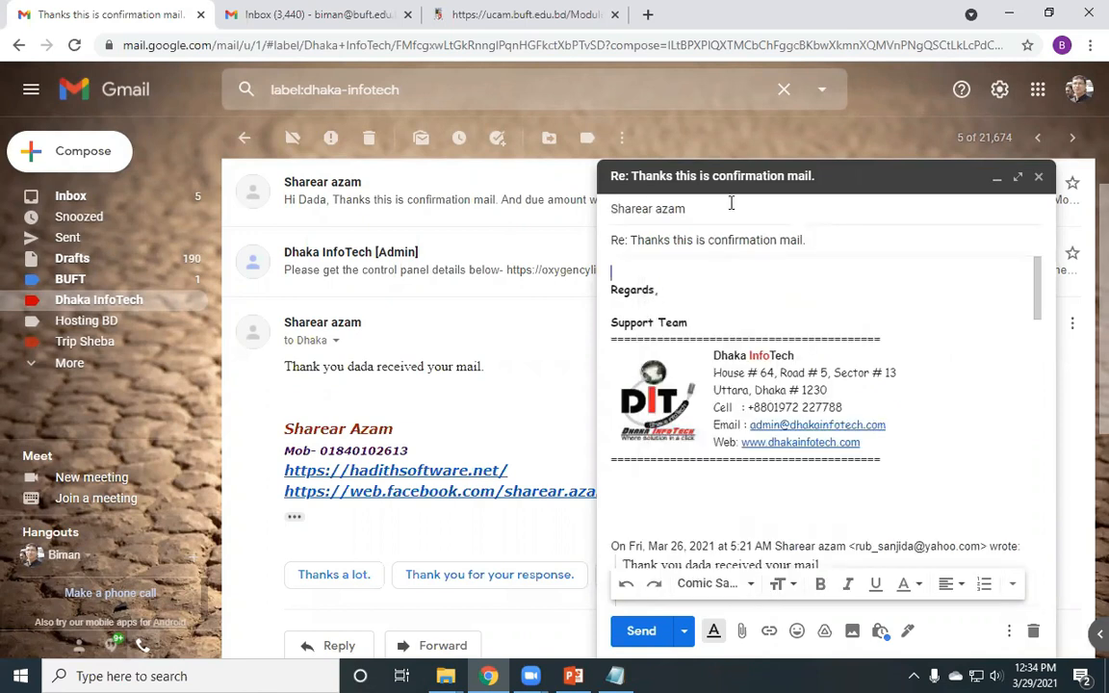
left_click(731, 203)
left_click(767, 212)
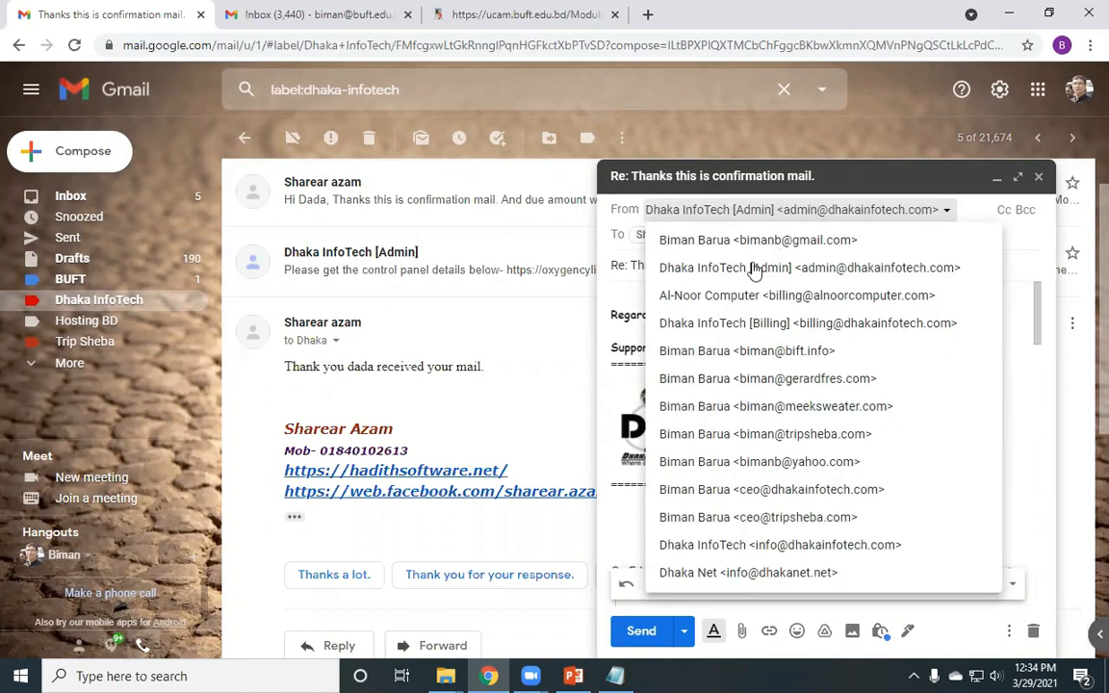
left_click(629, 291)
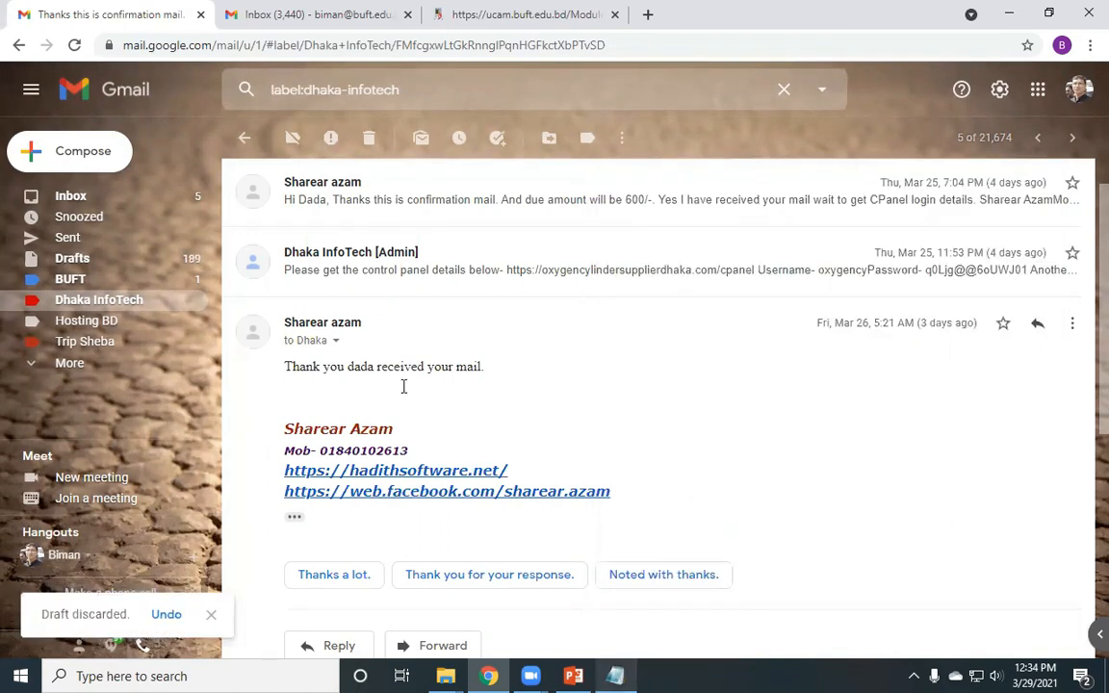
key("alt+Tab")
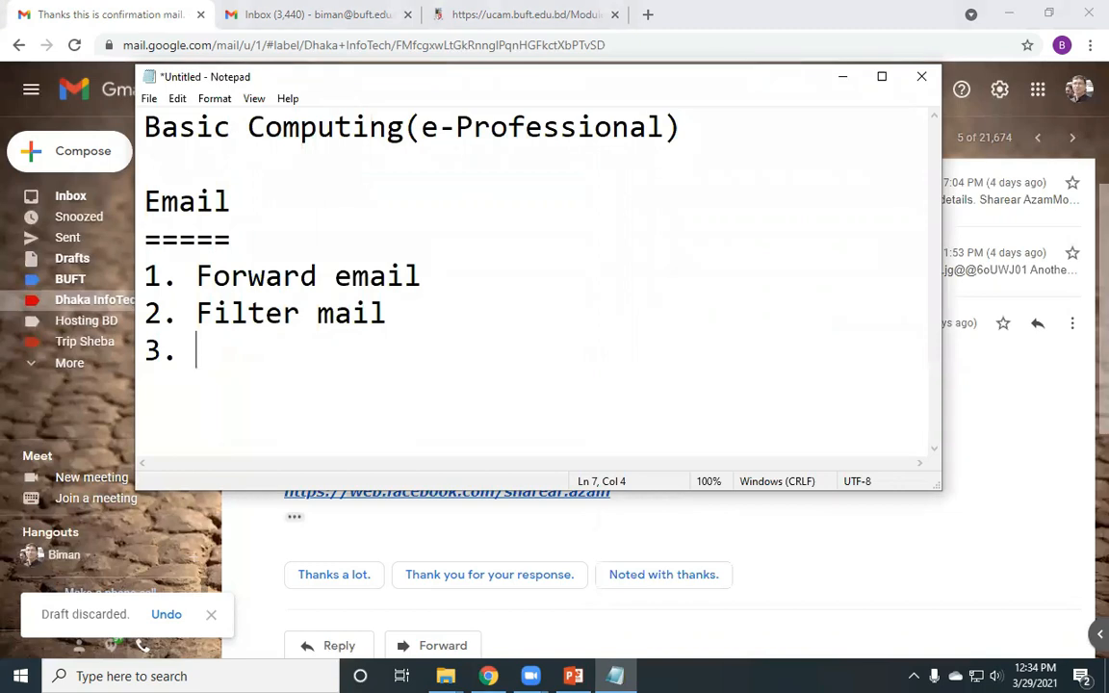
- Complete the third item as '3. Send mail from official id' and hide the Notepad window
type("Send mail ")
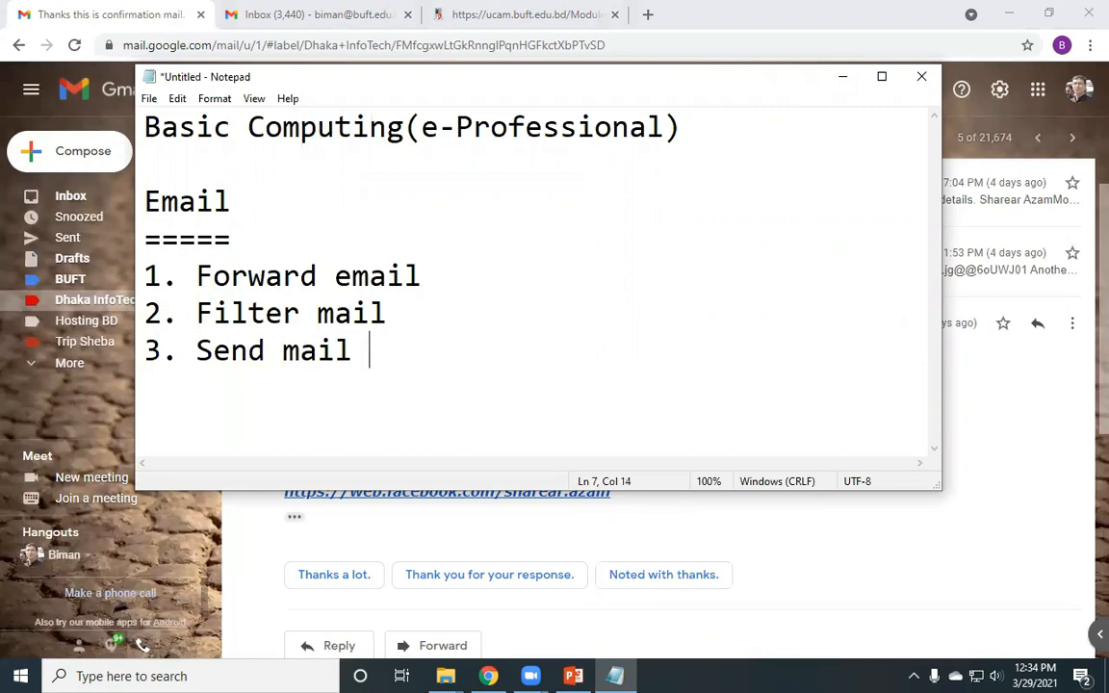
type("as office")
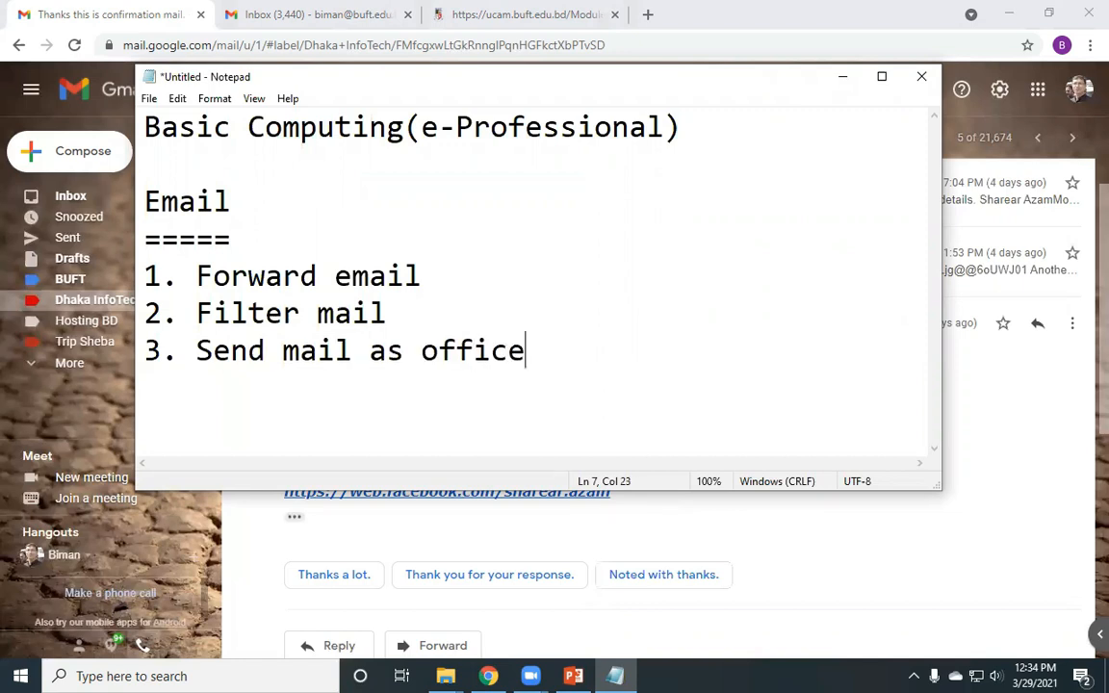
key("BackSpace")
key("BackSpace")
key("BackSpace")
key("BackSpace")
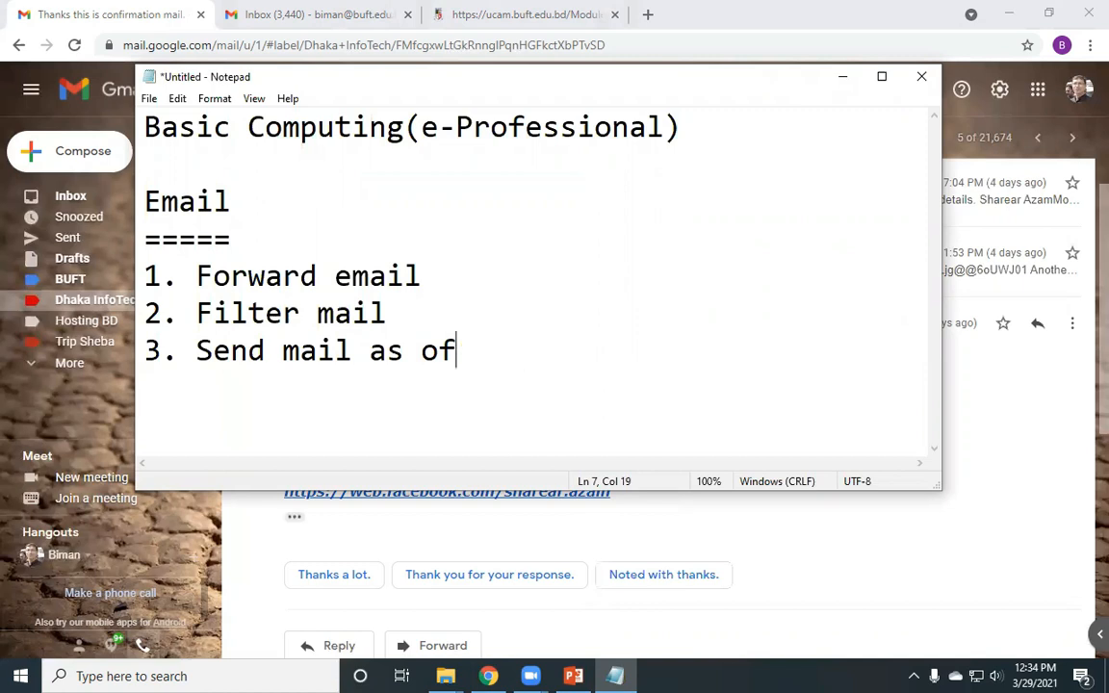
key("BackSpace")
key("BackSpace")
key("BackSpace")
key("BackSpace")
key("BackSpace")
type("from ")
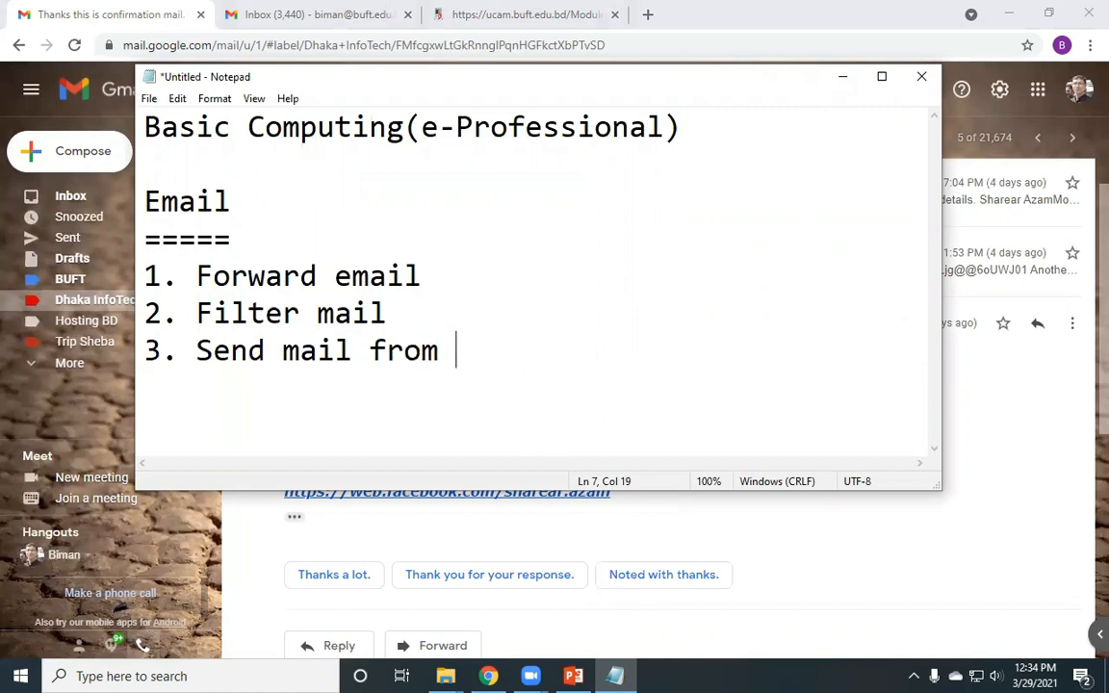
type("official")
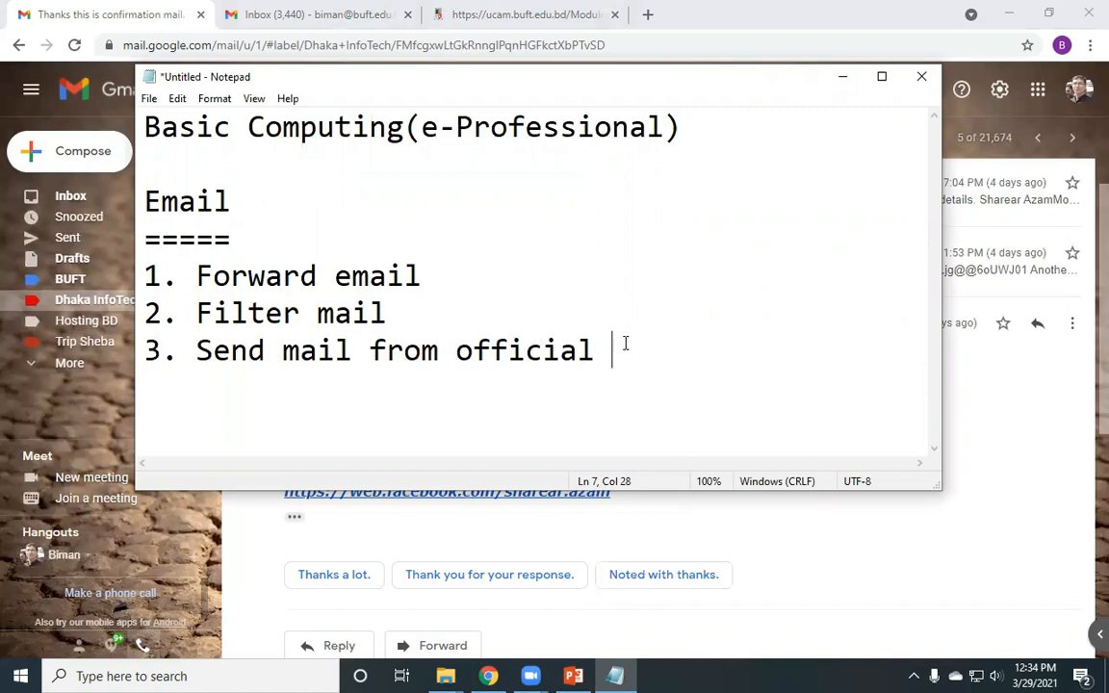
type("id")
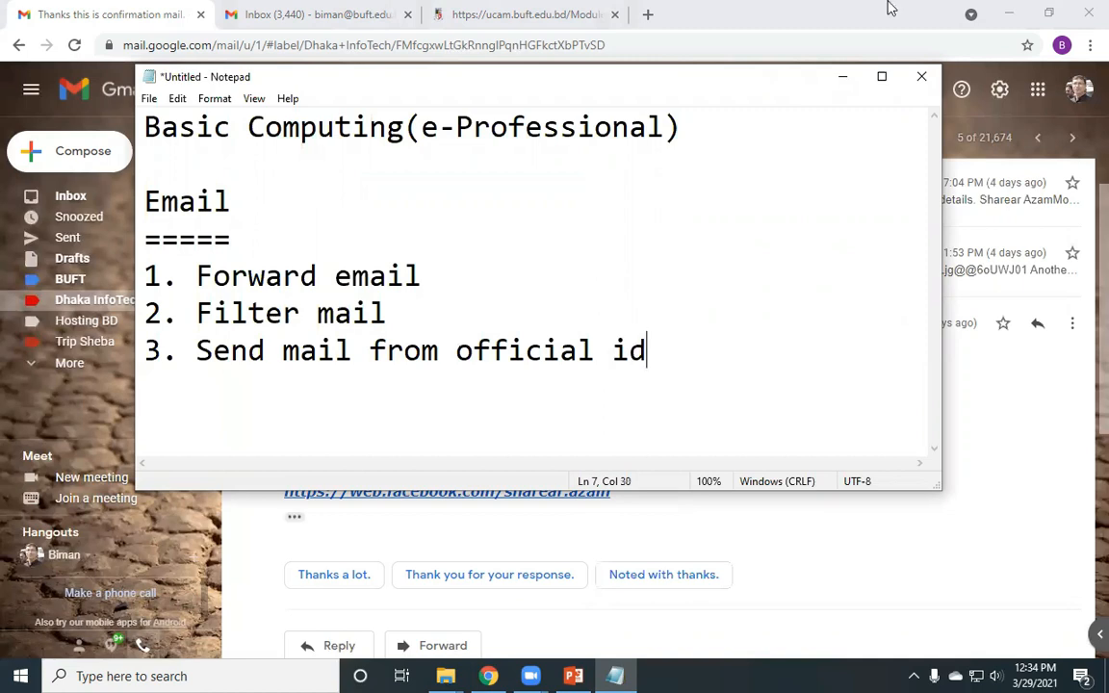
left_click(844, 82)
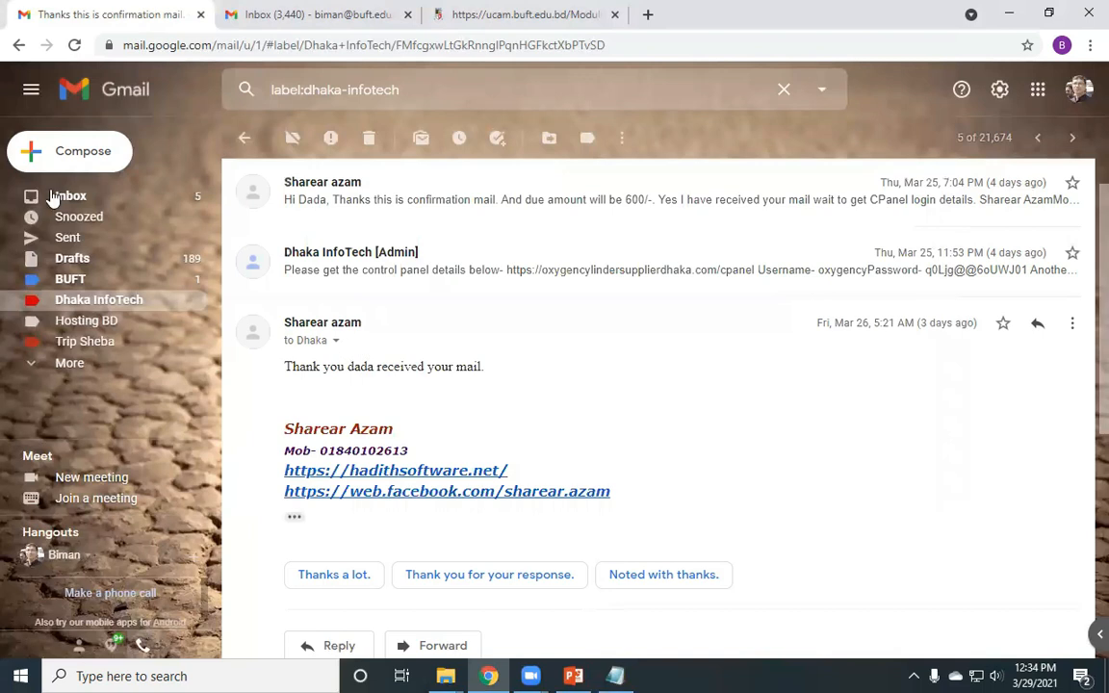
left_click(103, 149)
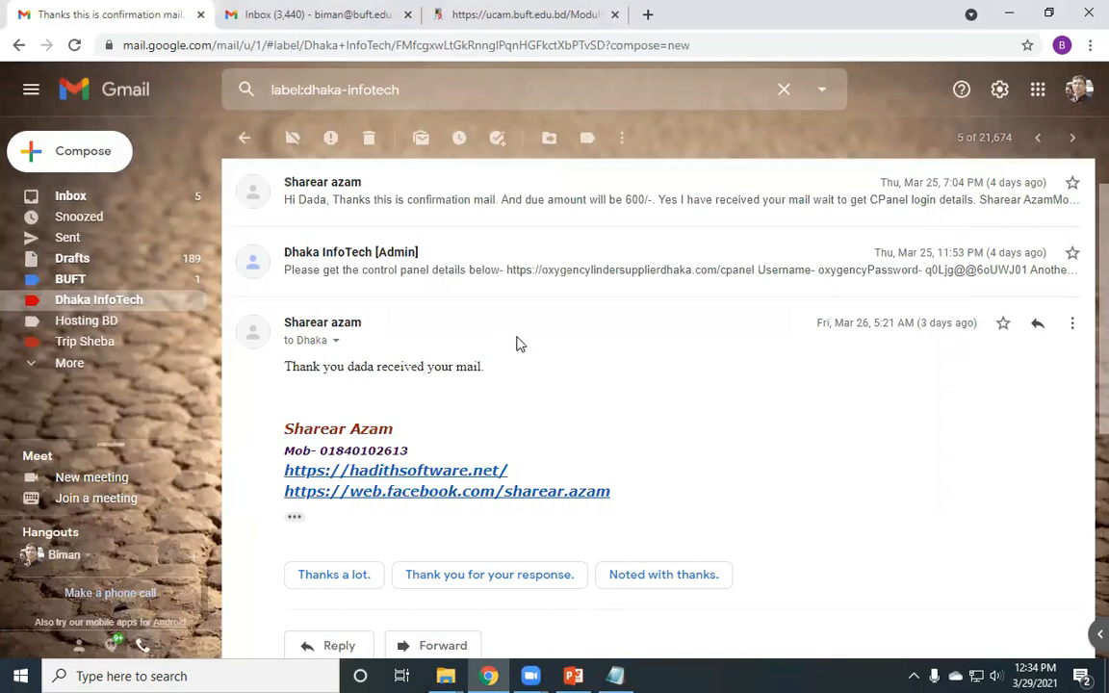
left_click(752, 260)
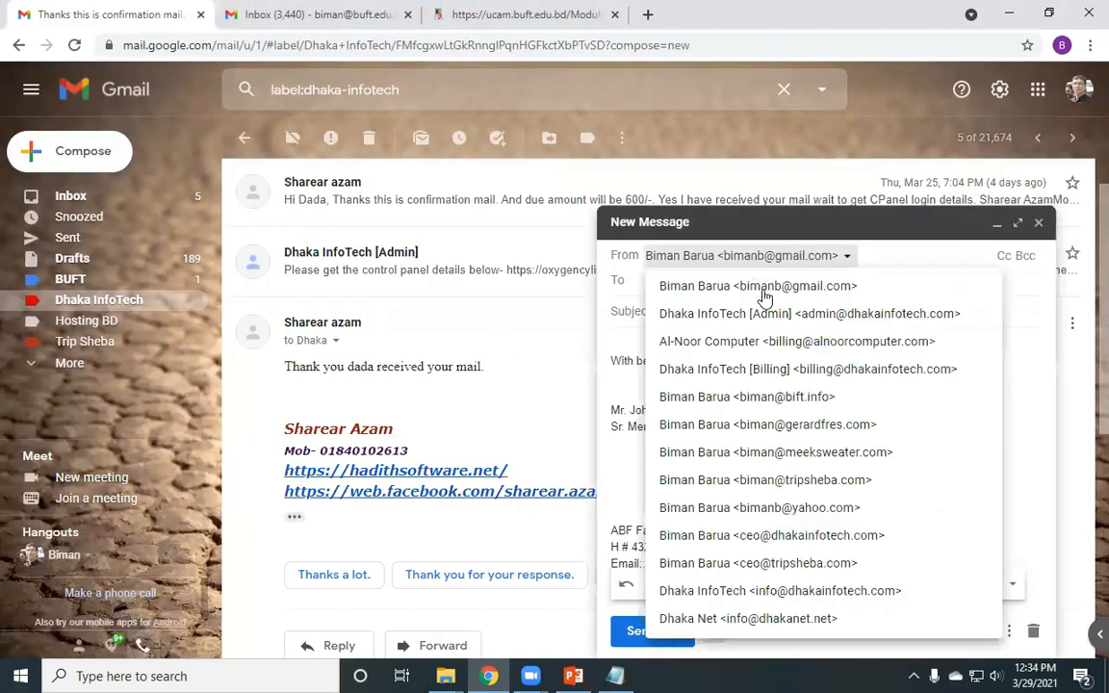
left_click(703, 314)
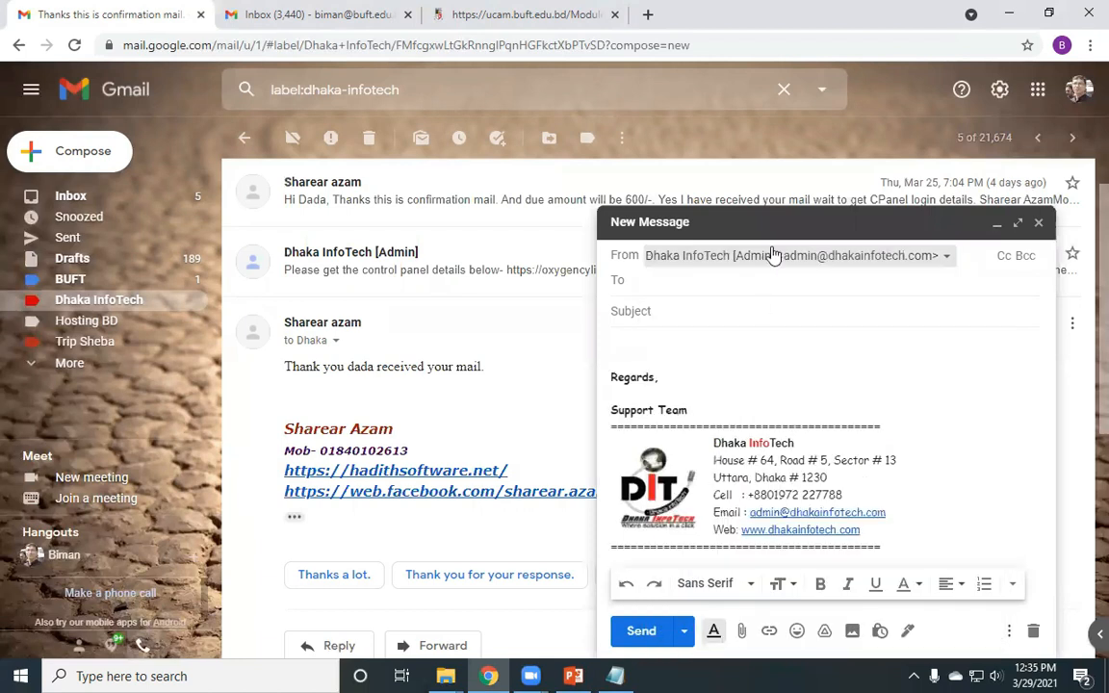
left_click(712, 257)
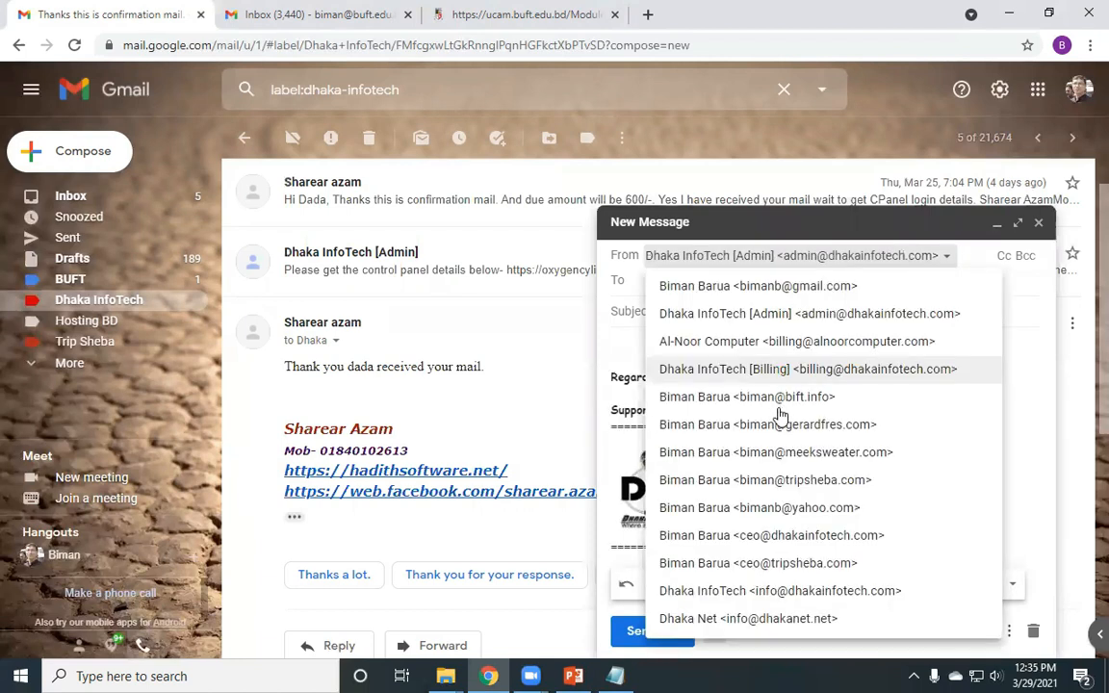
left_click(747, 397)
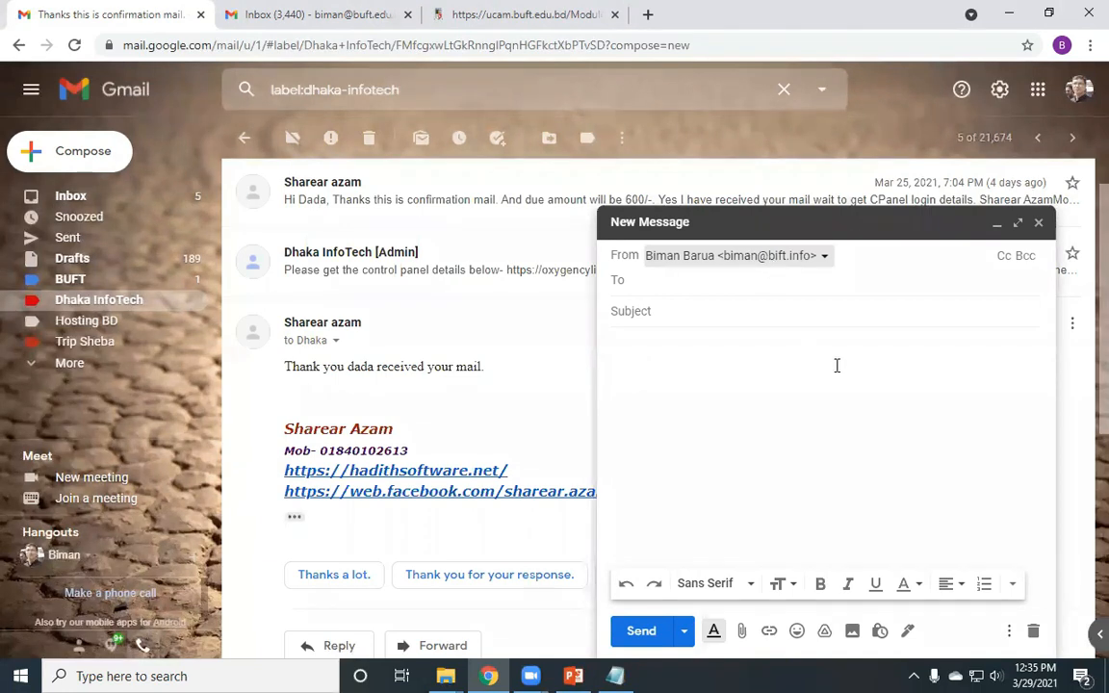
left_click(1032, 631)
left_click(618, 676)
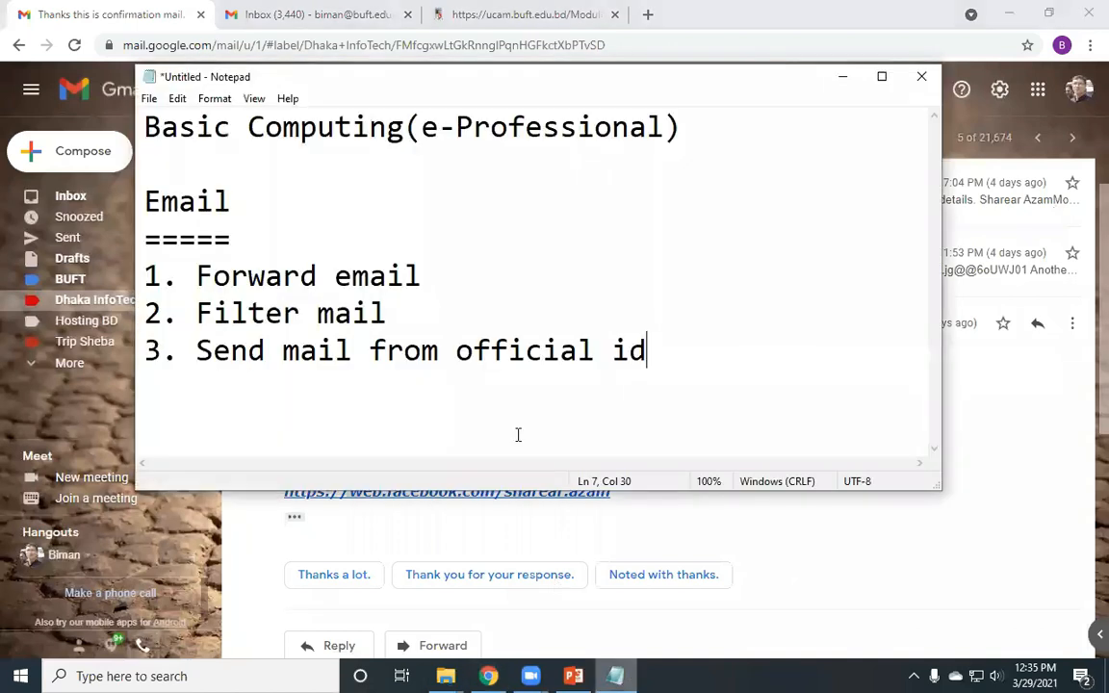
left_click(842, 81)
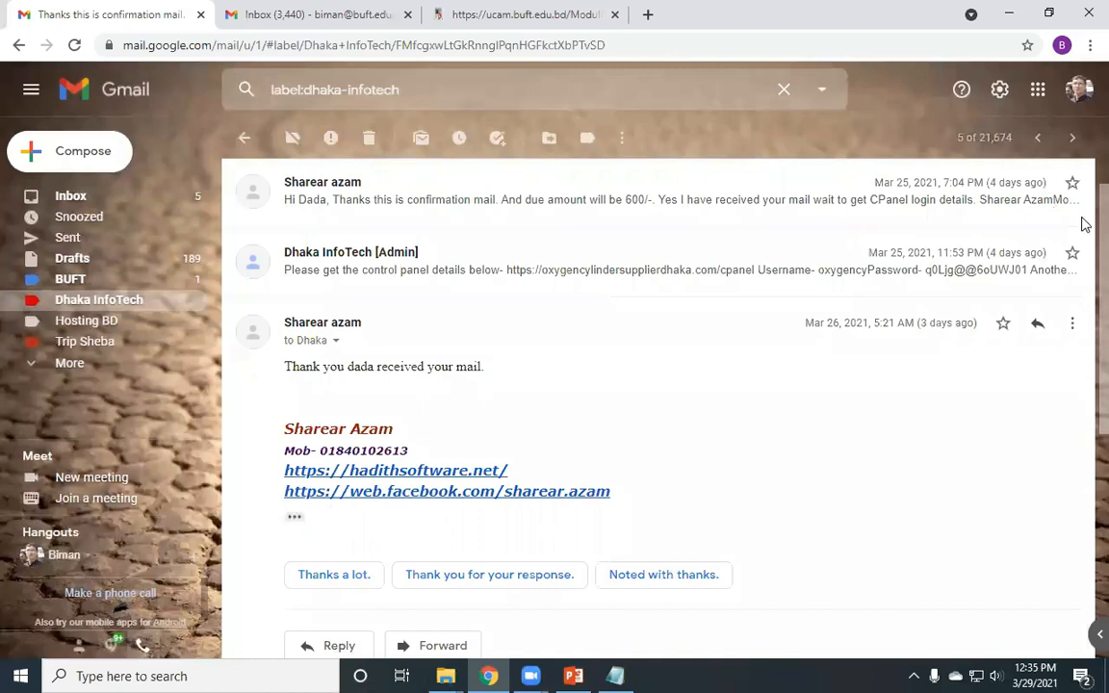
- Open full settings on the Accounts and Import tab and look over the Send mail as addresses
left_click(1000, 90)
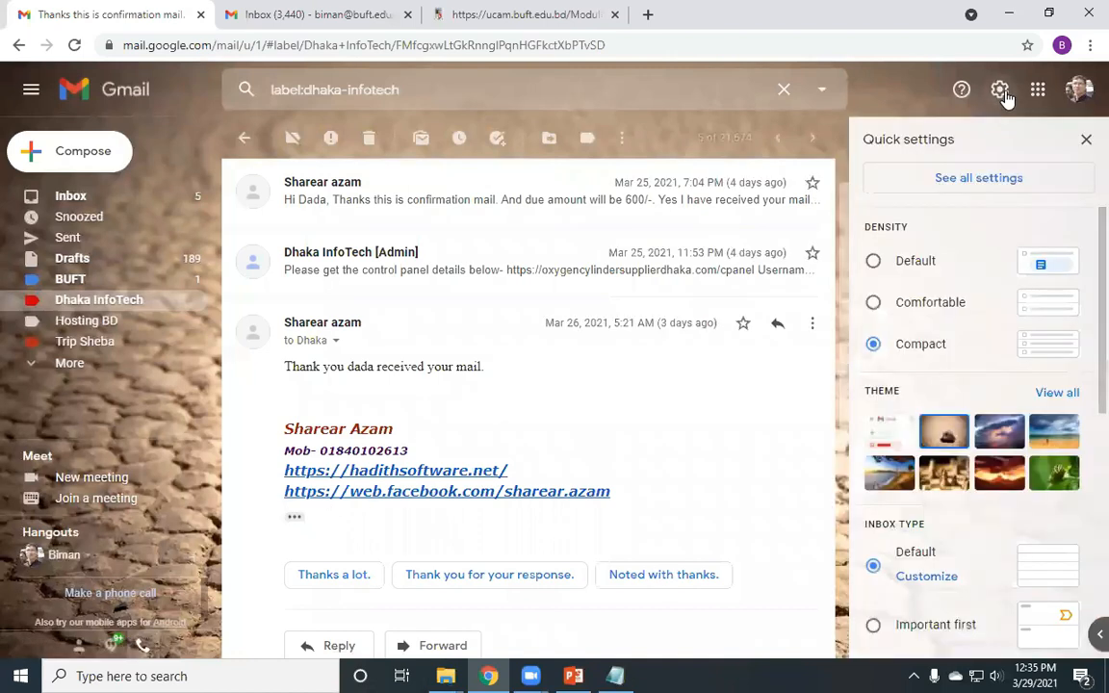
left_click(974, 183)
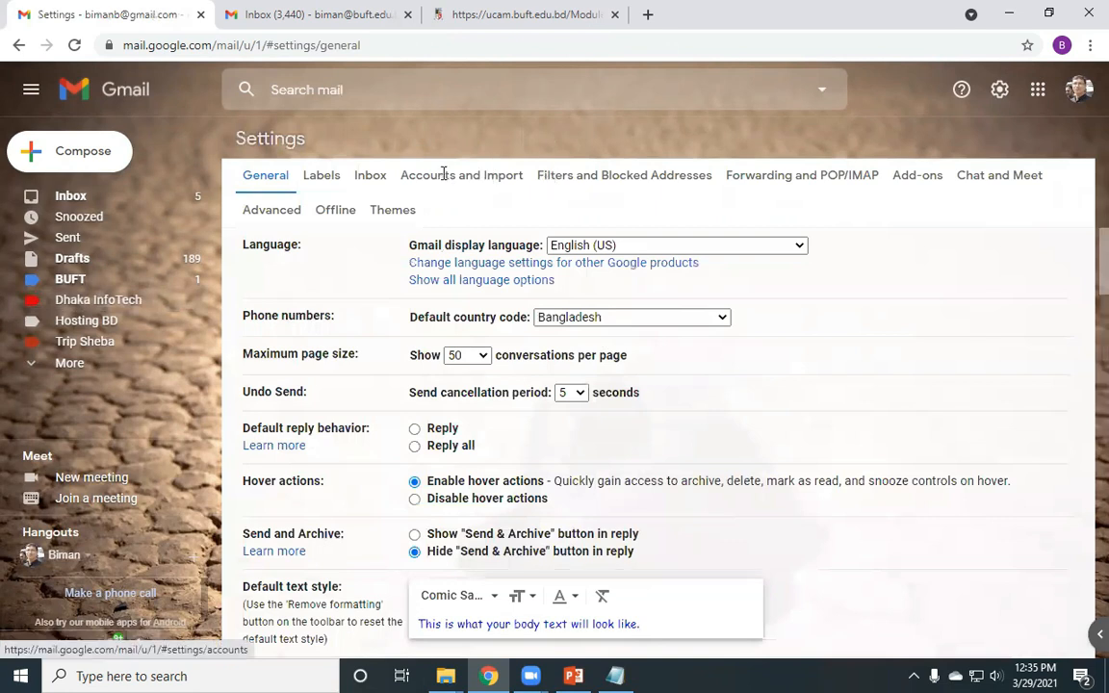
left_click(444, 176)
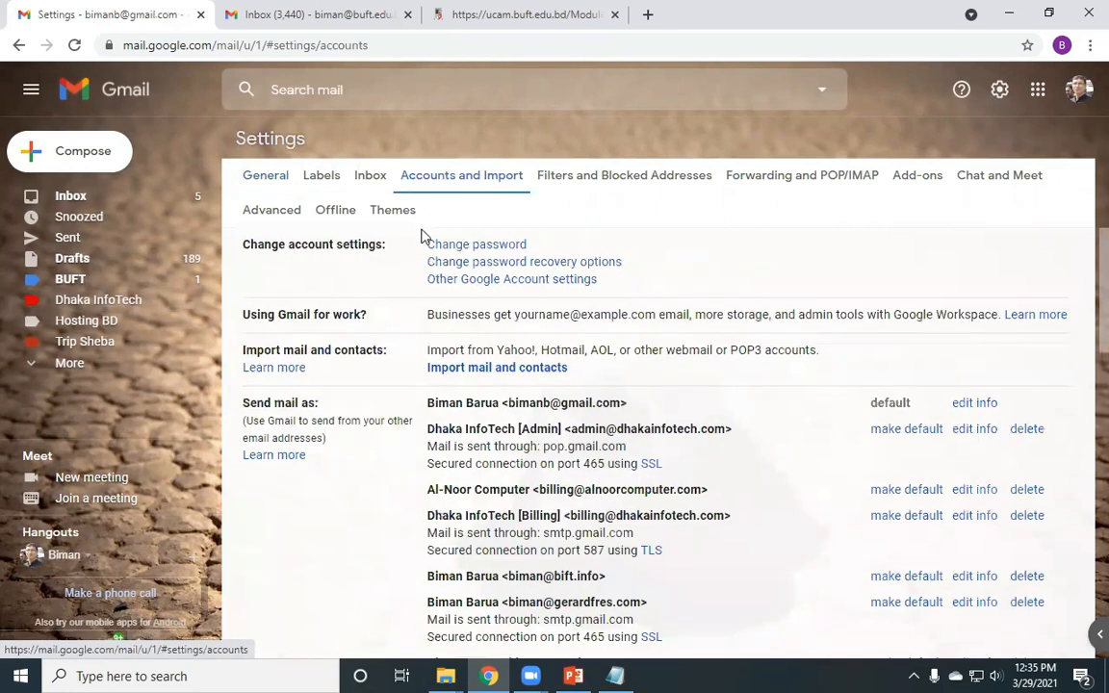
scroll(384, 220, "down", 3)
scroll(345, 316, "up", 3)
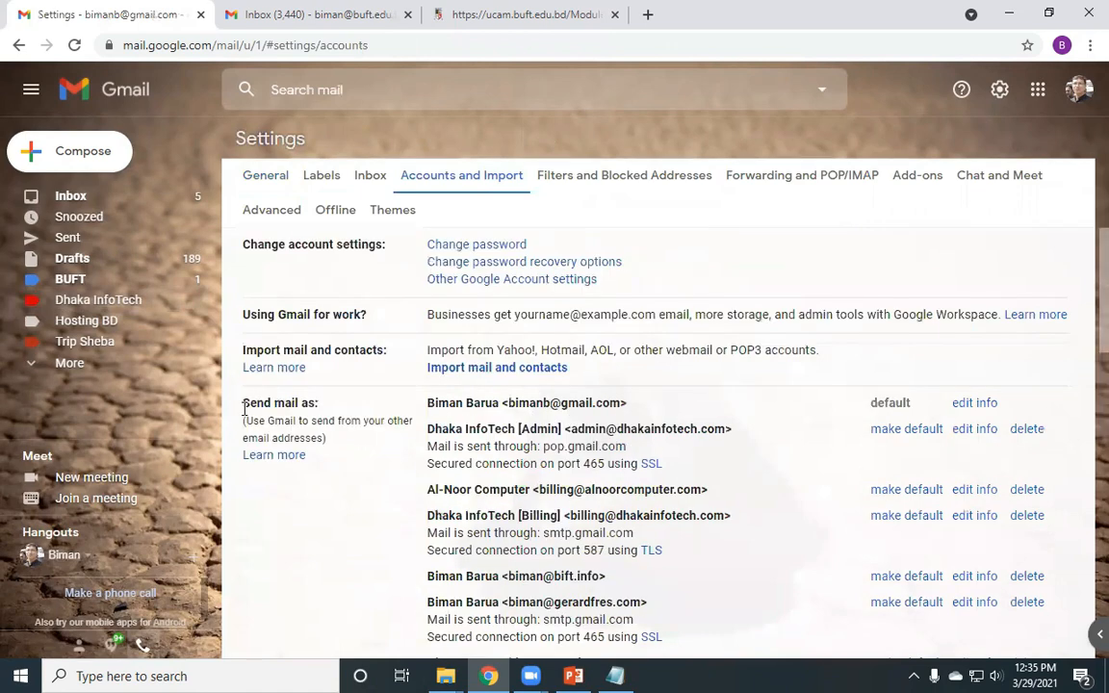
triple_click(305, 405)
scroll(578, 385, "down", 3)
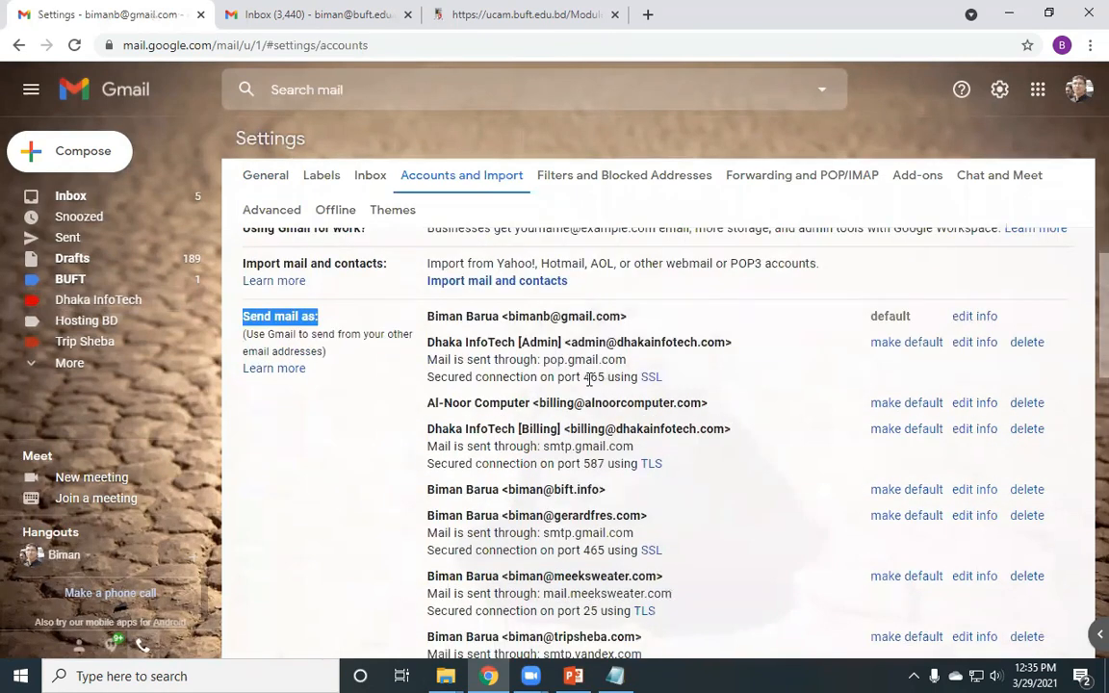
scroll(554, 396, "down", 3)
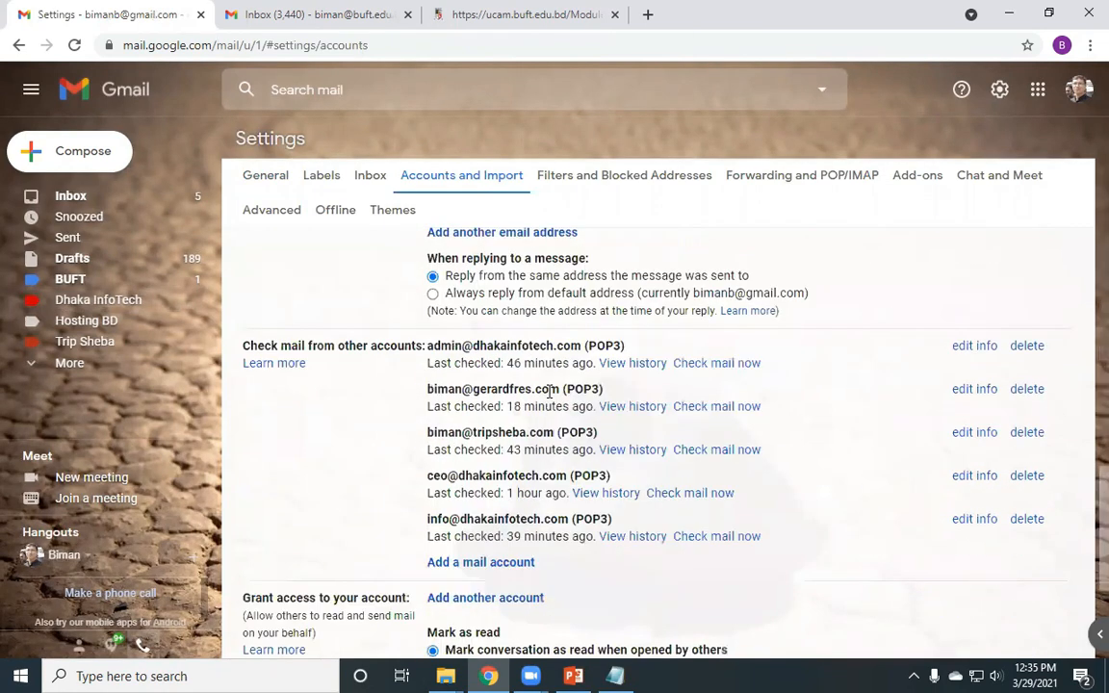
scroll(493, 364, "up", 2)
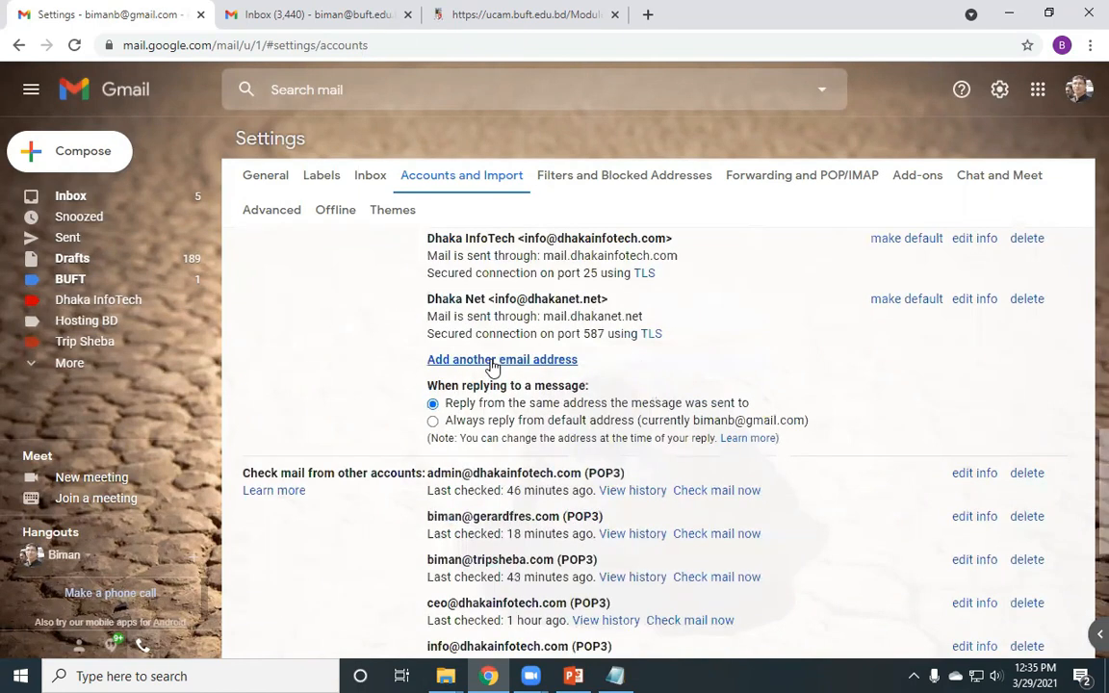
- Start adding another send-as address and select the sender name in the Name field
left_click(492, 361)
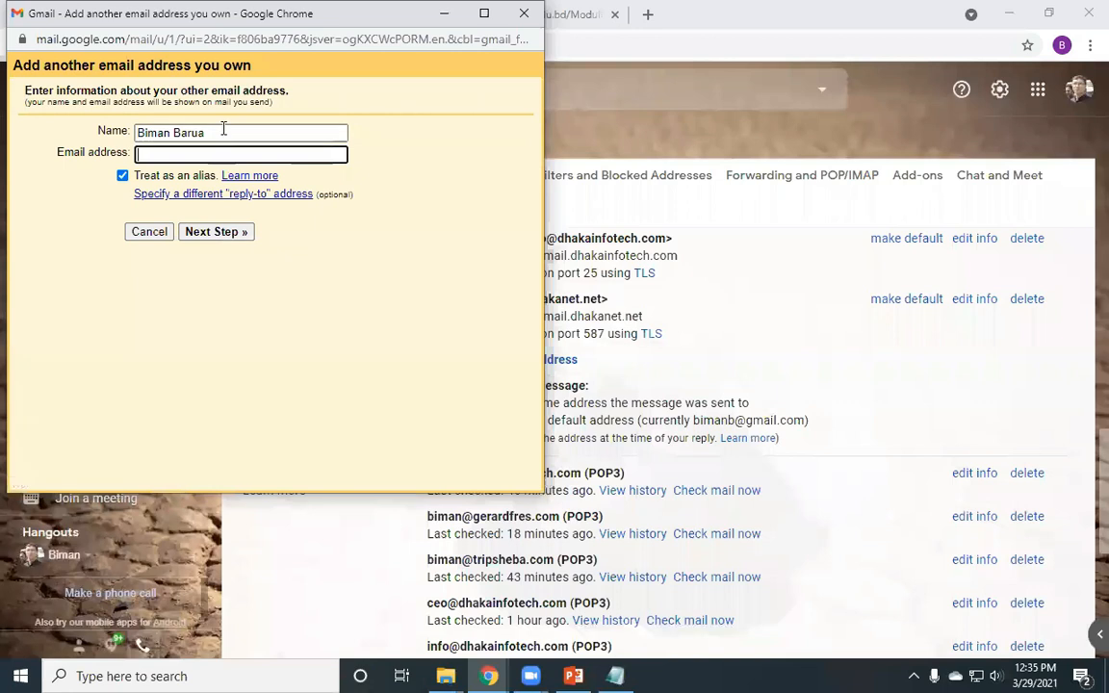
double_click(176, 129)
key("ctrl+a")
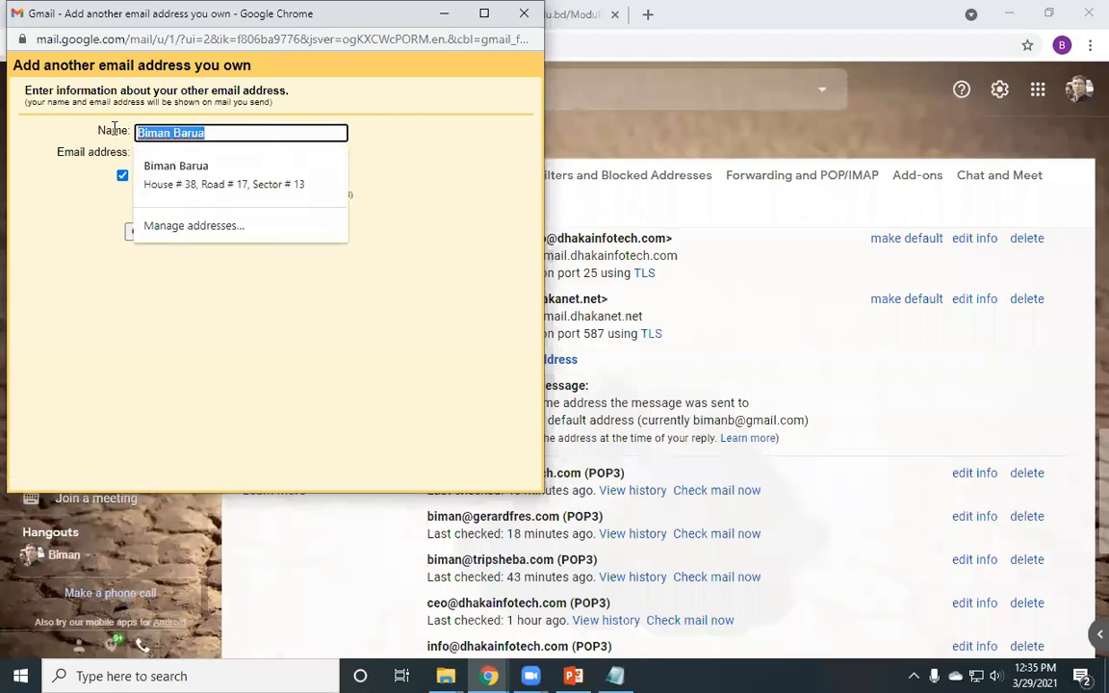
left_click(166, 130)
left_click(100, 129)
- Enter the official university email address from the autofill suggestion, keeping it treated as an alias
left_click(201, 151)
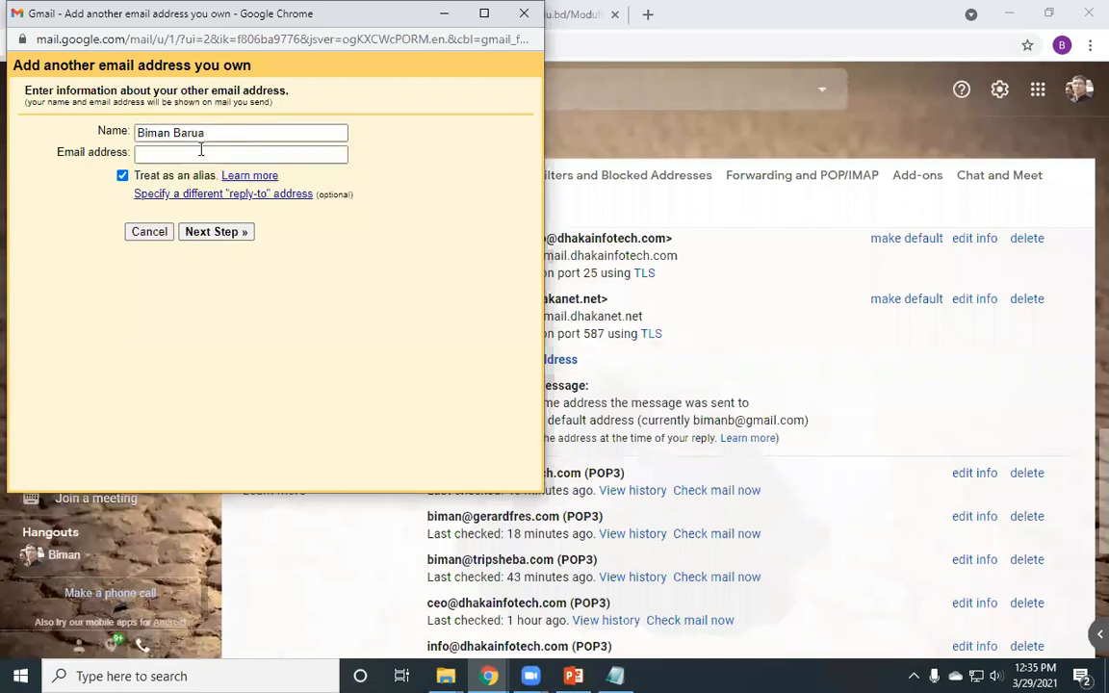
left_click(201, 150)
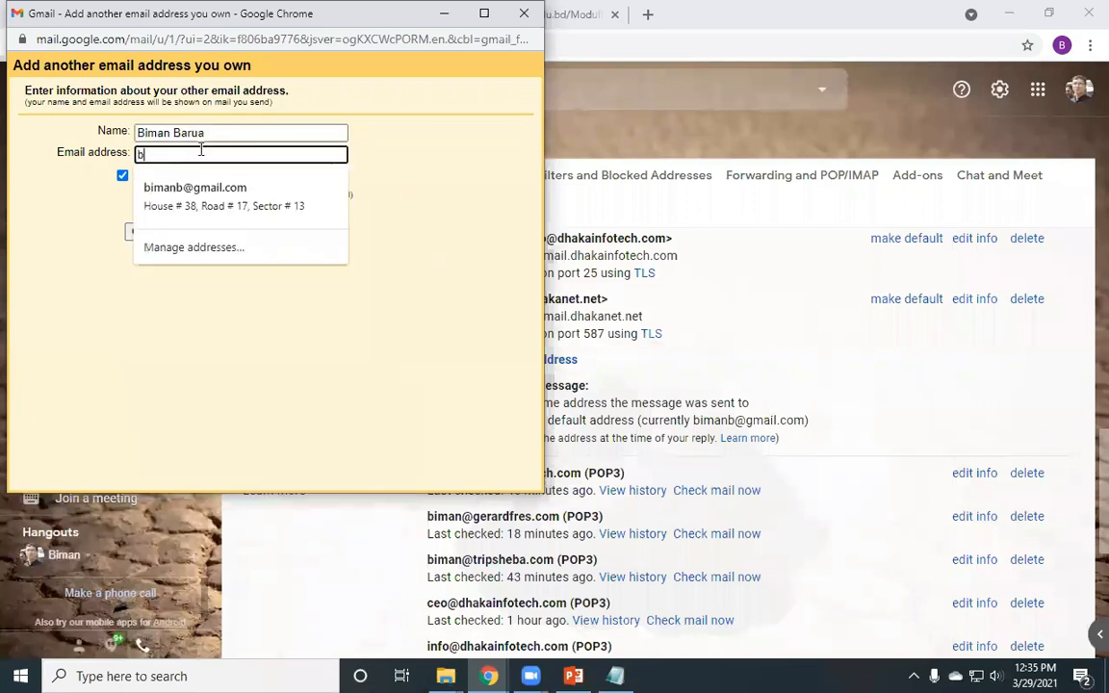
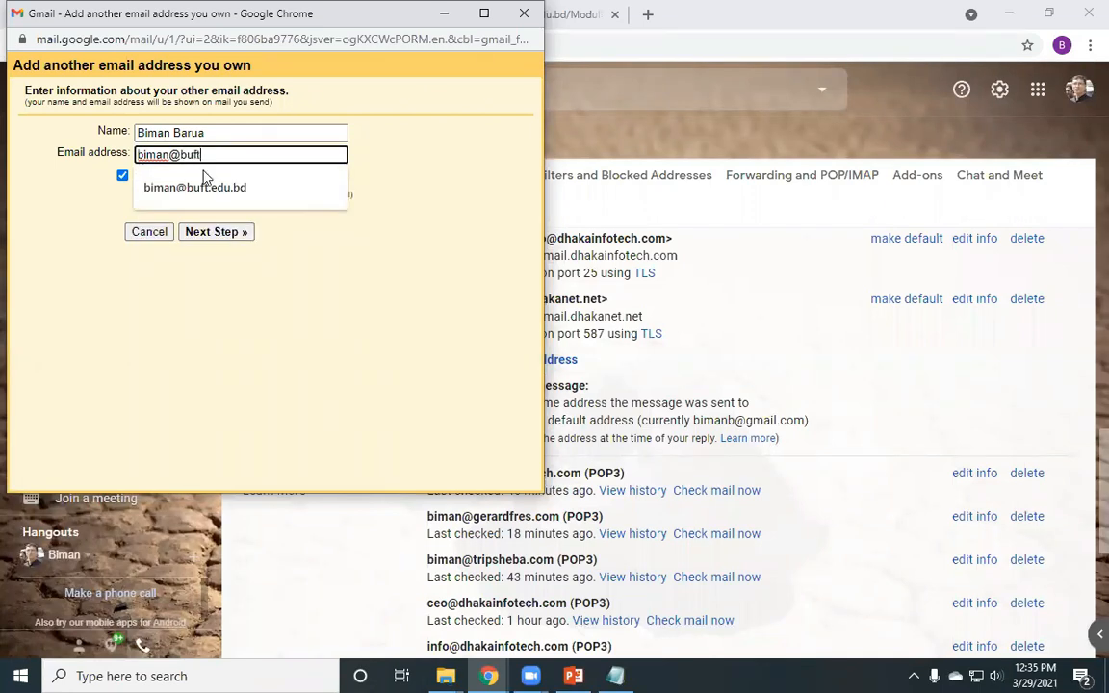
left_click(198, 185)
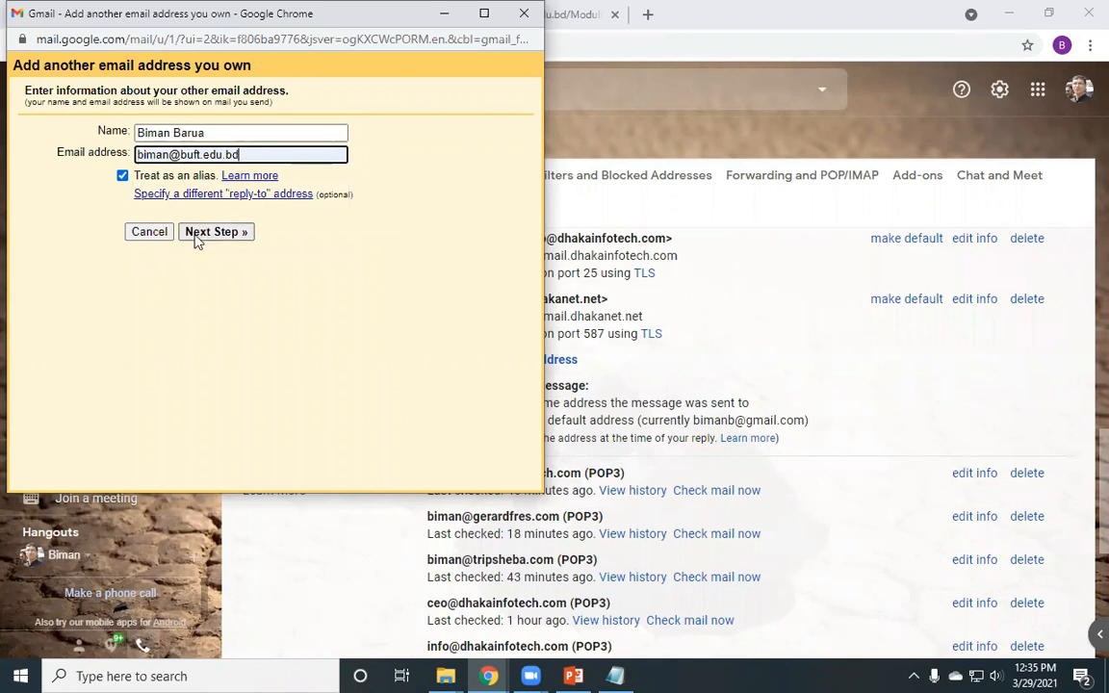
left_click(71, 154)
left_click_drag(140, 156, 232, 237)
- Go to the SMTP step and inspect the server smtp.gmail.com, username and password fields
left_click(232, 241)
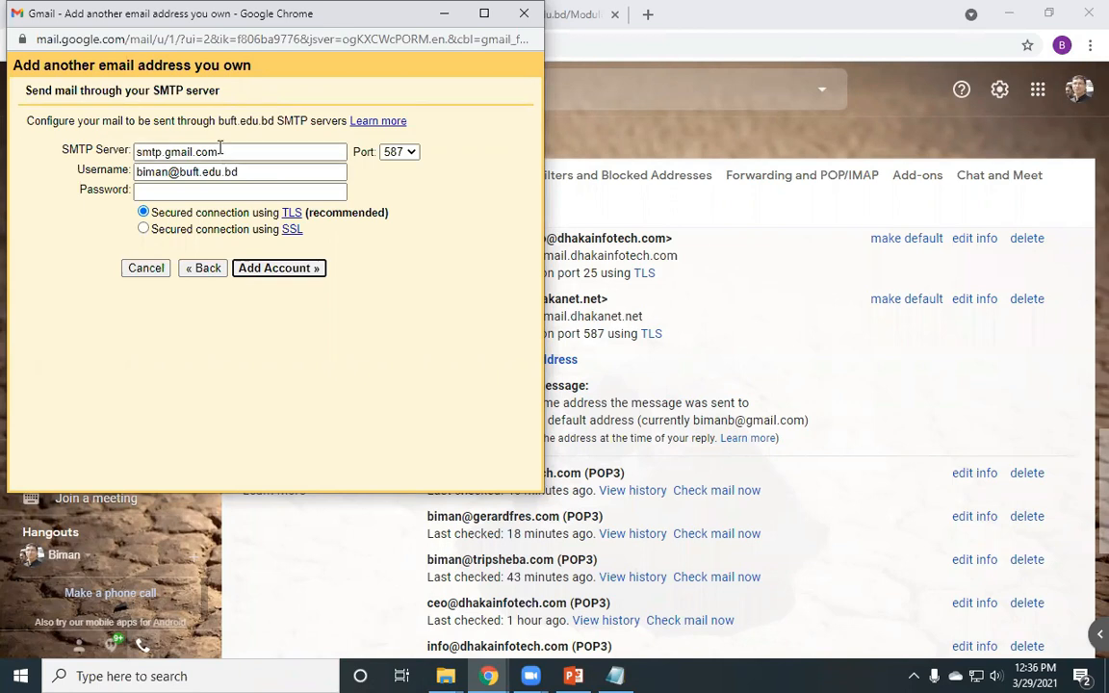
left_click_drag(245, 149, 181, 149)
left_click_drag(81, 155, 102, 140)
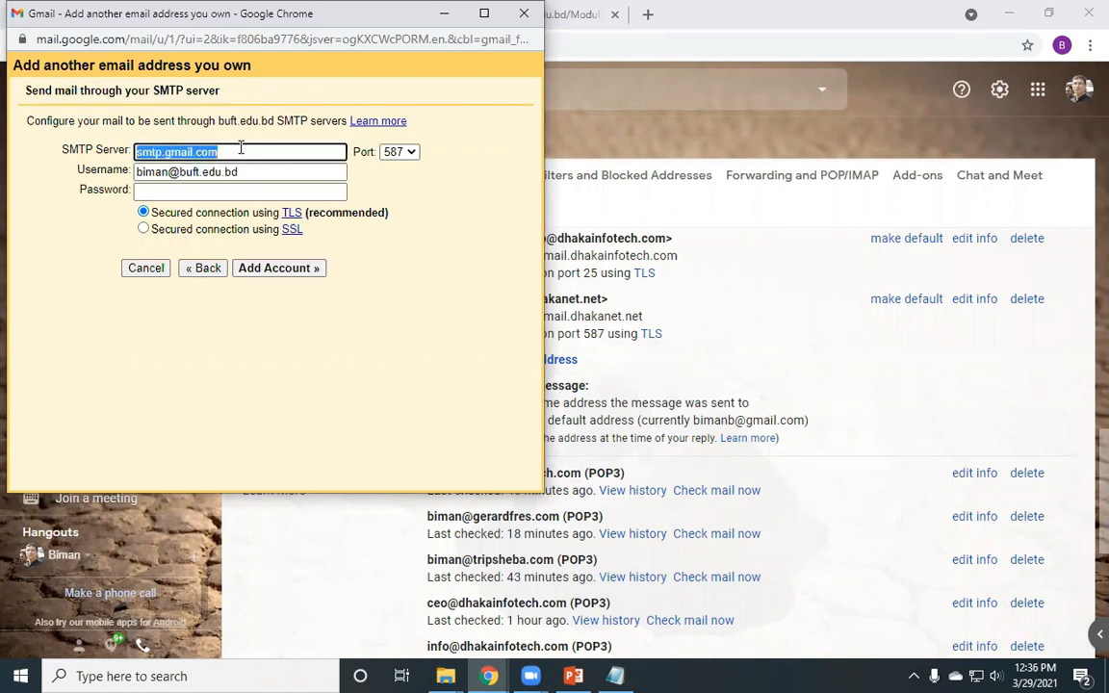
left_click(183, 151)
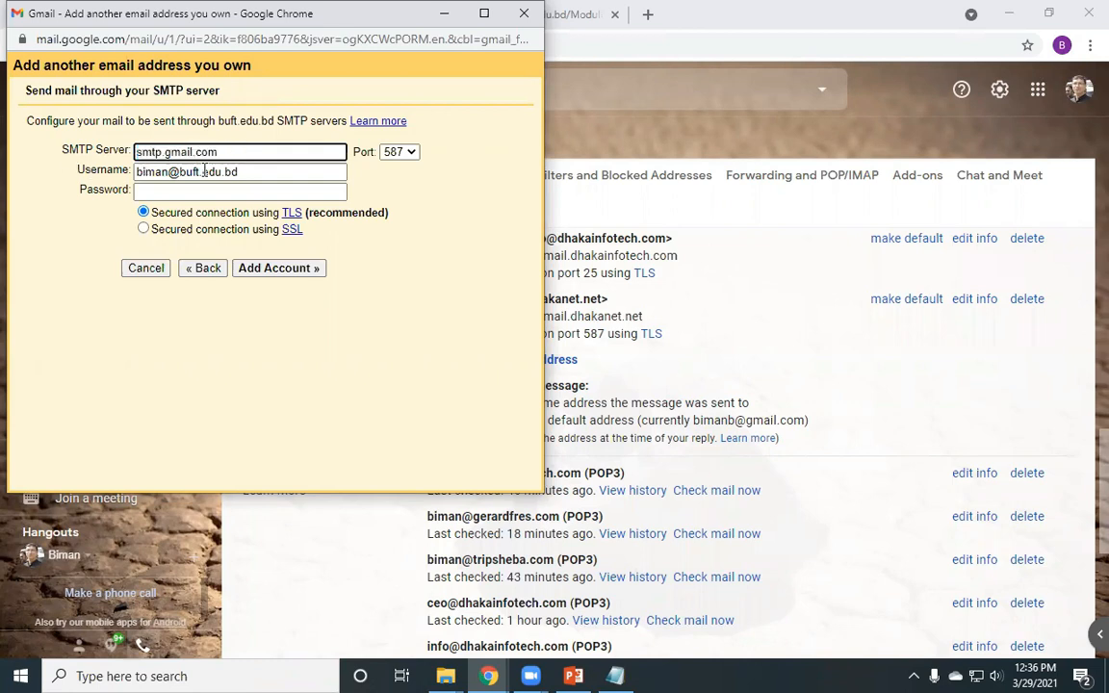
key("Tab")
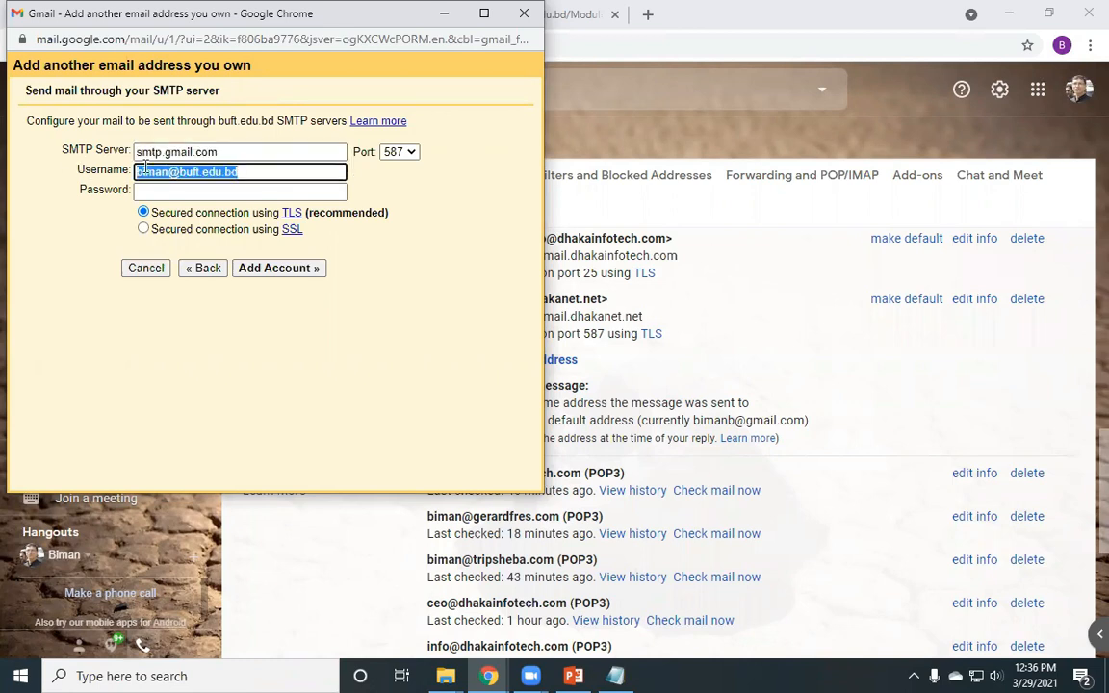
left_click(225, 196)
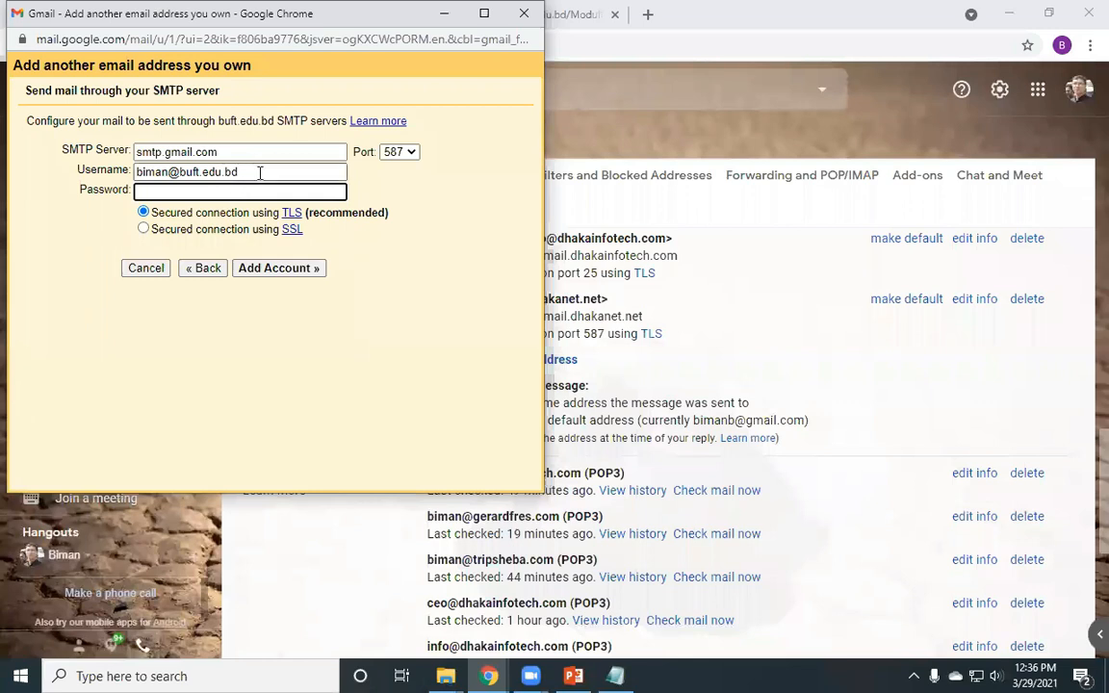
left_click(279, 172)
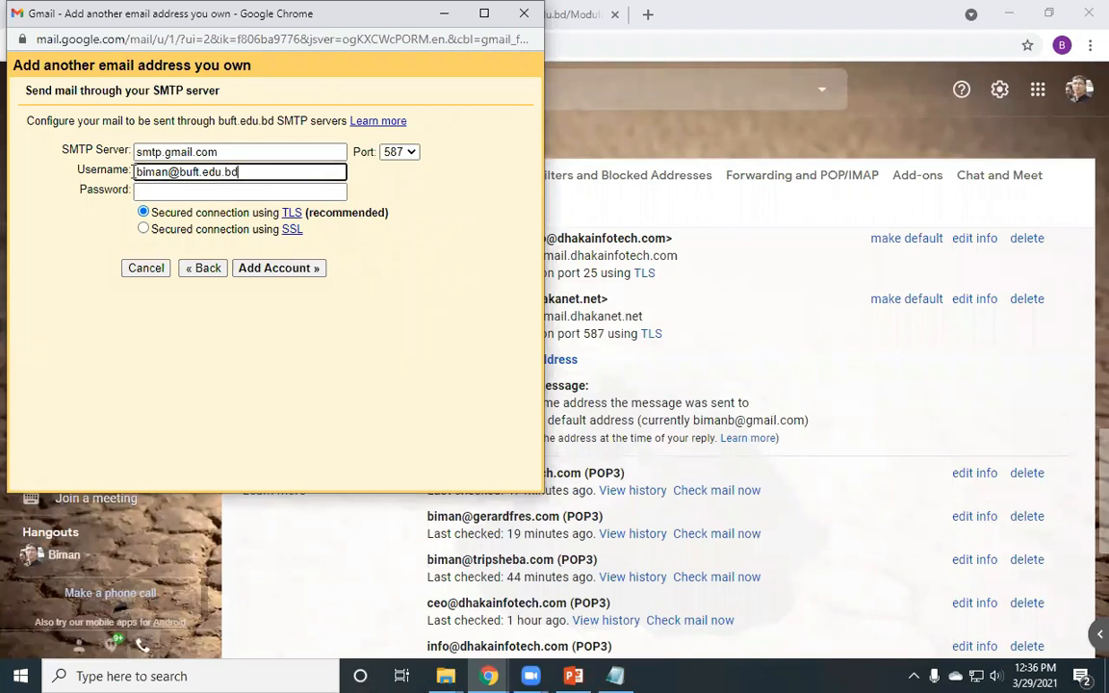
triple_click(202, 173)
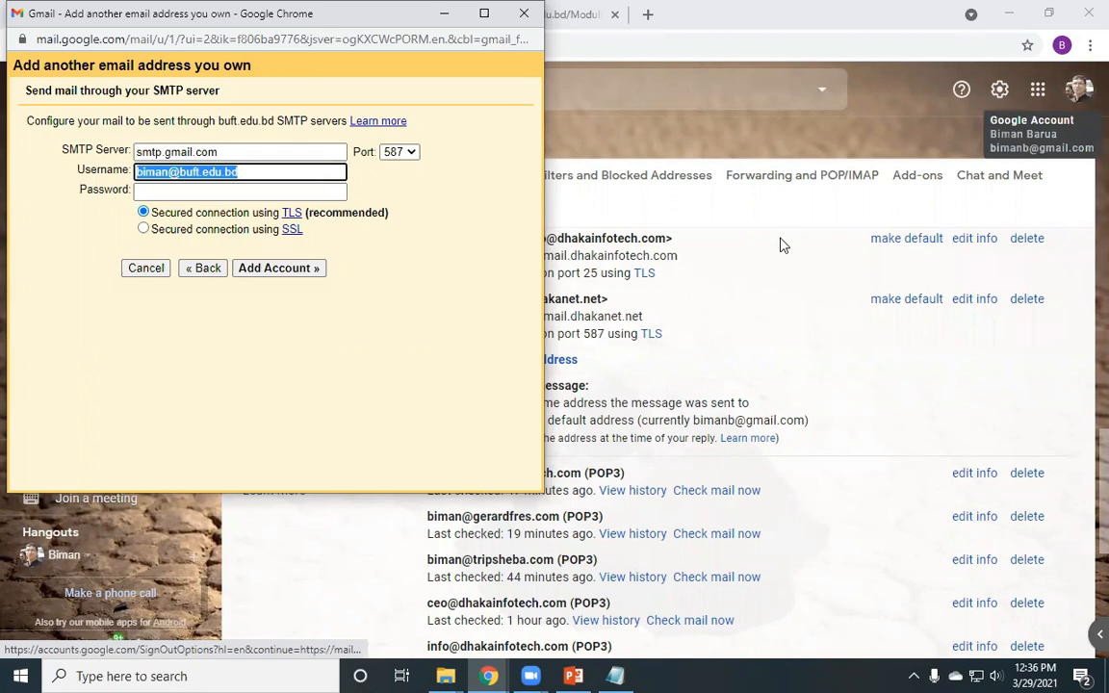
left_click(202, 189)
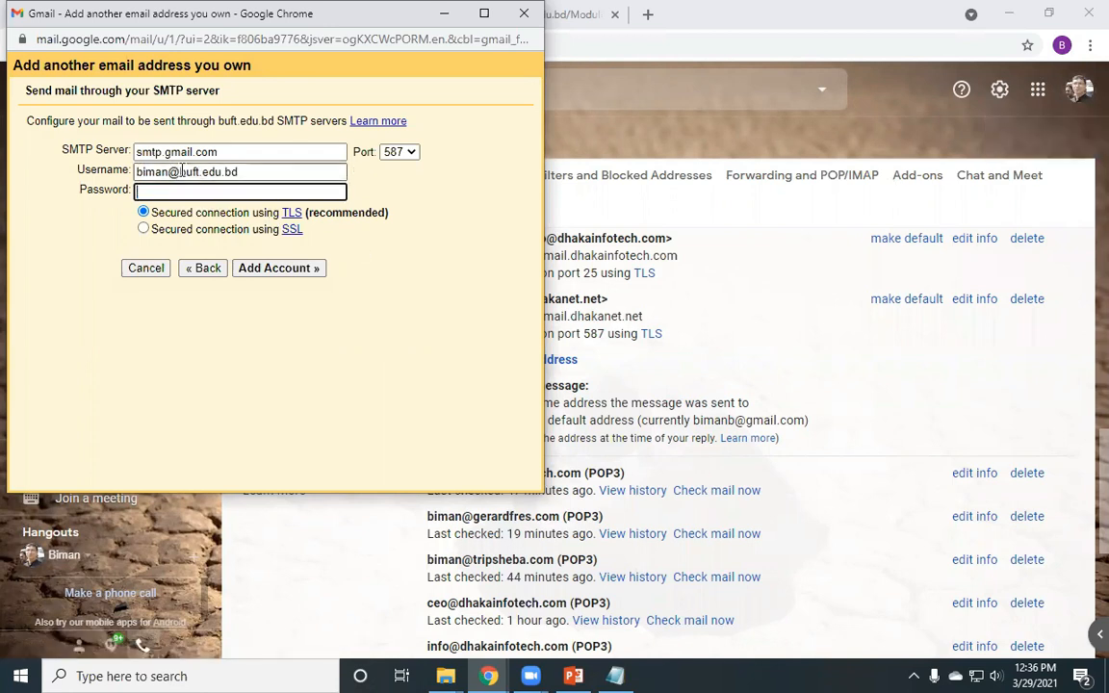
double_click(261, 171)
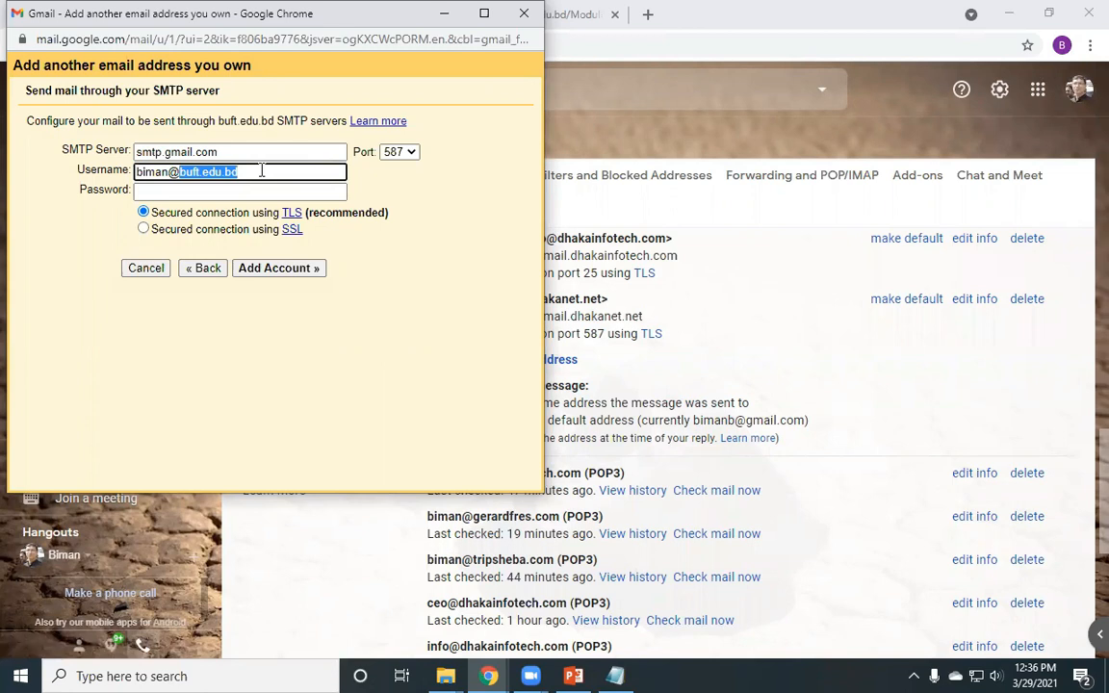
left_click(181, 189)
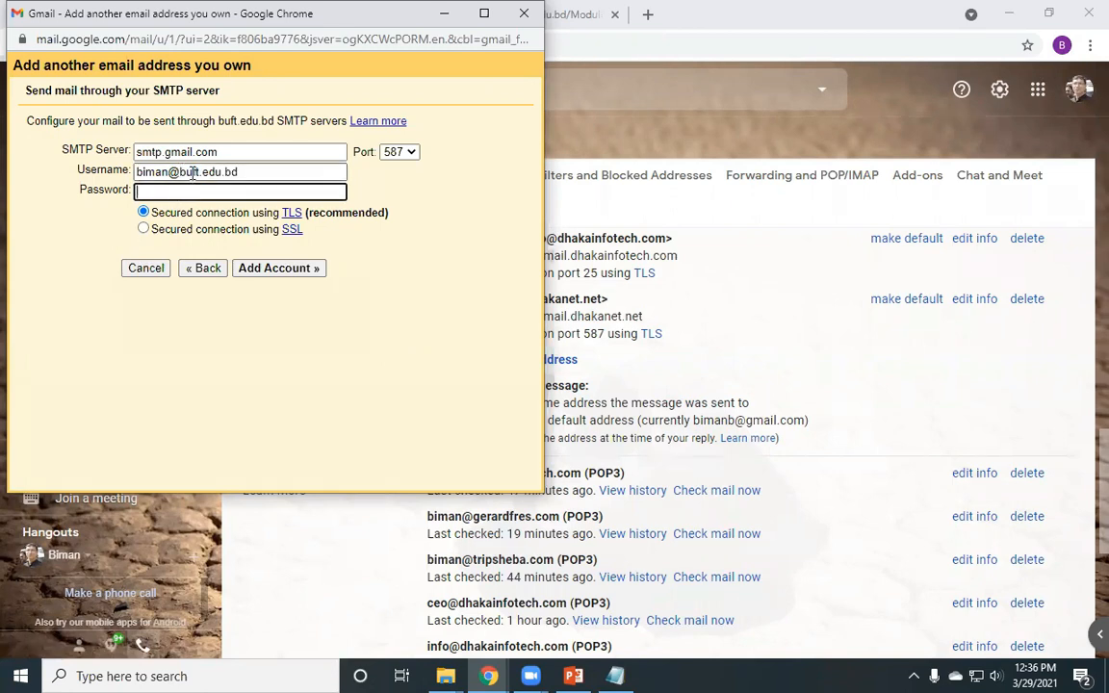
left_click(241, 172)
left_click(150, 192)
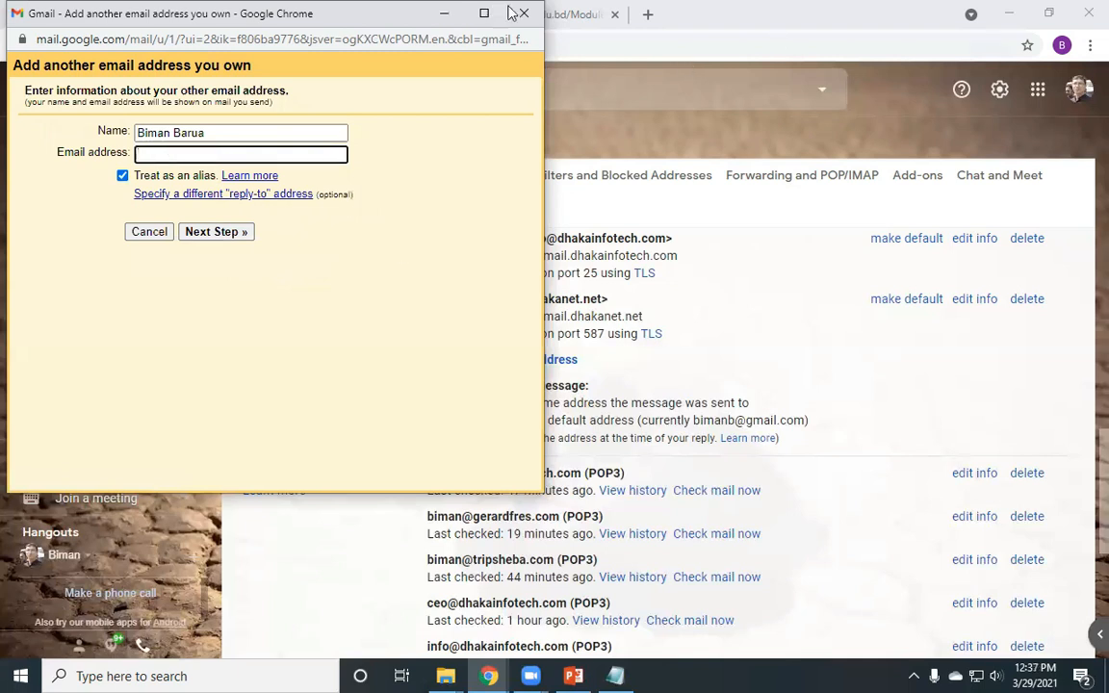
- Close the add-address window, dismiss the account switcher, and scroll down Accounts and Import
left_click(1068, 95)
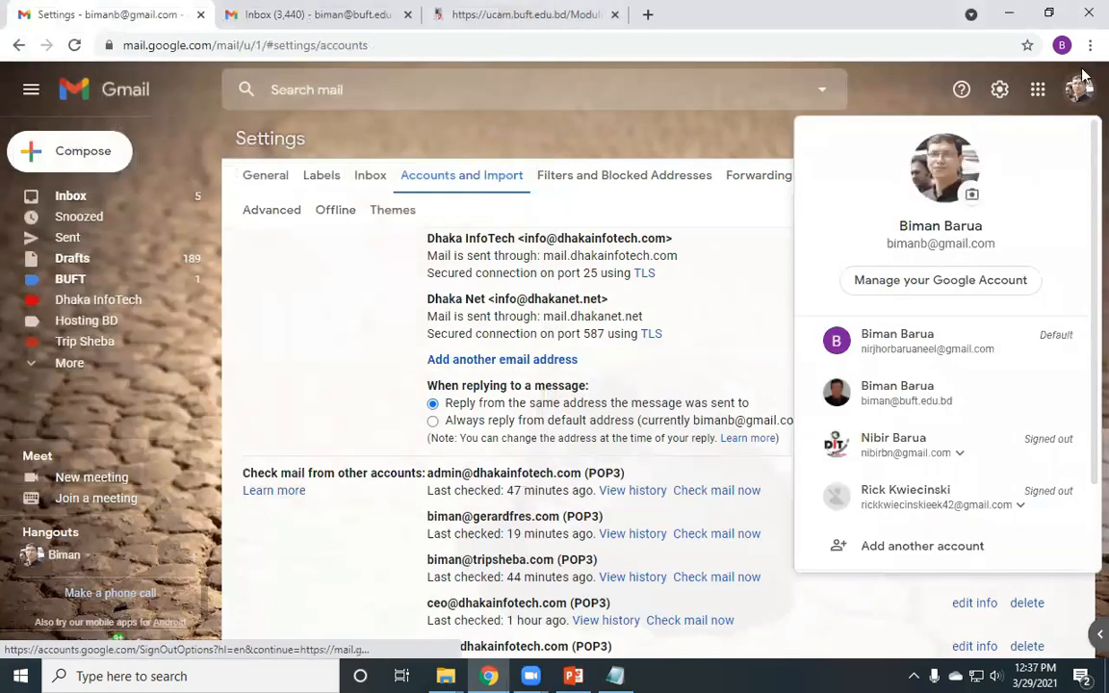
left_click(485, 87)
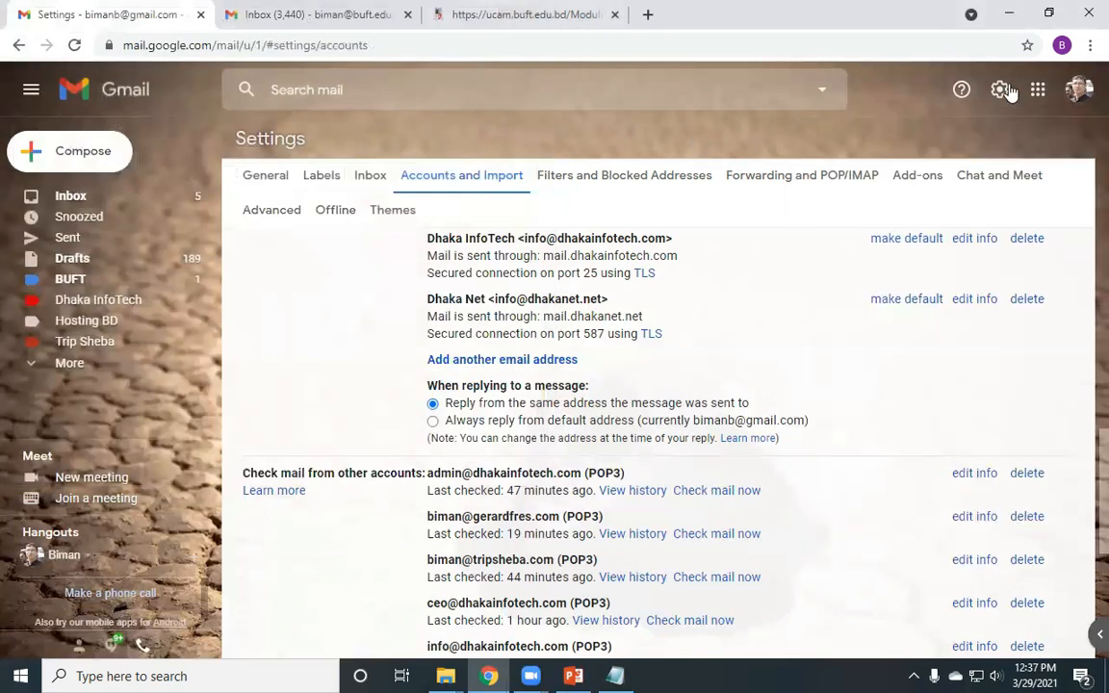
scroll(520, 355, "down", 5)
- Open and then close the Add a mail account form, returning to the top of settings
left_click(513, 337)
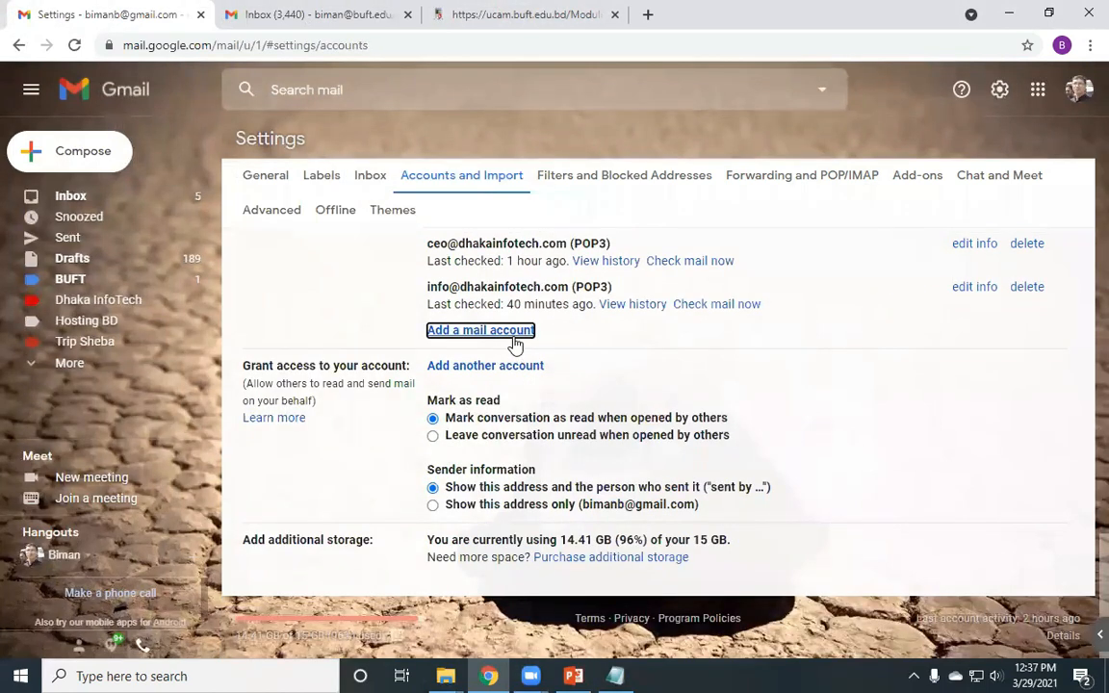
left_click(463, 16)
scroll(177, 232, "up", 1)
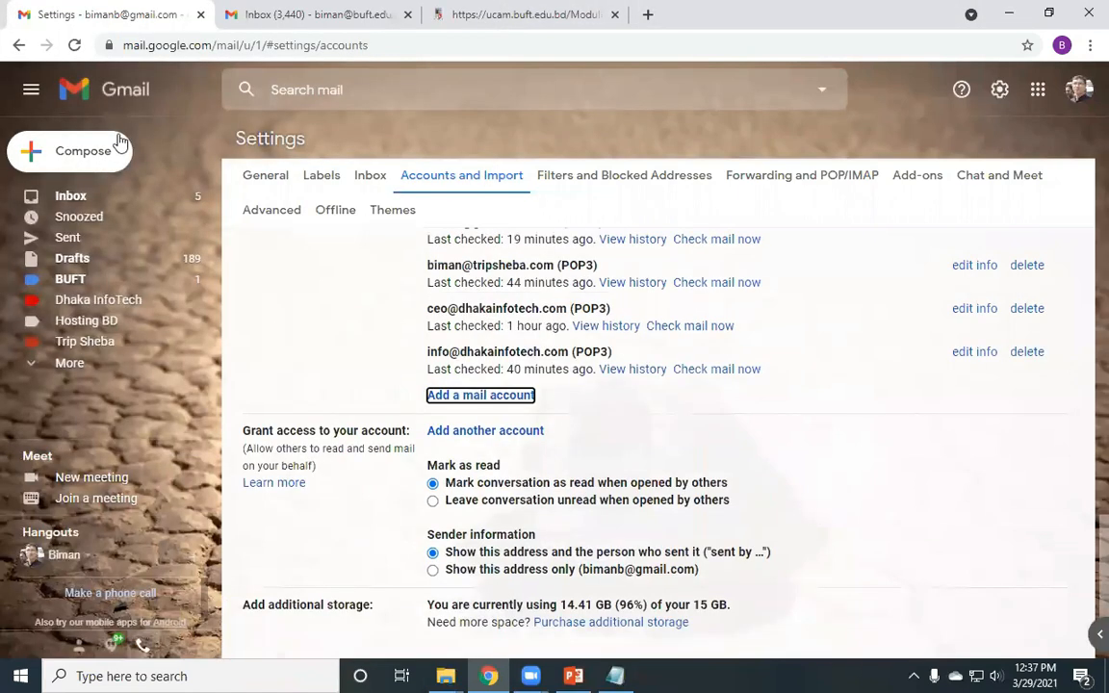
scroll(108, 151, "up", 4)
- Compose a new message, review its From address choices, then discard the draft
left_click(108, 151)
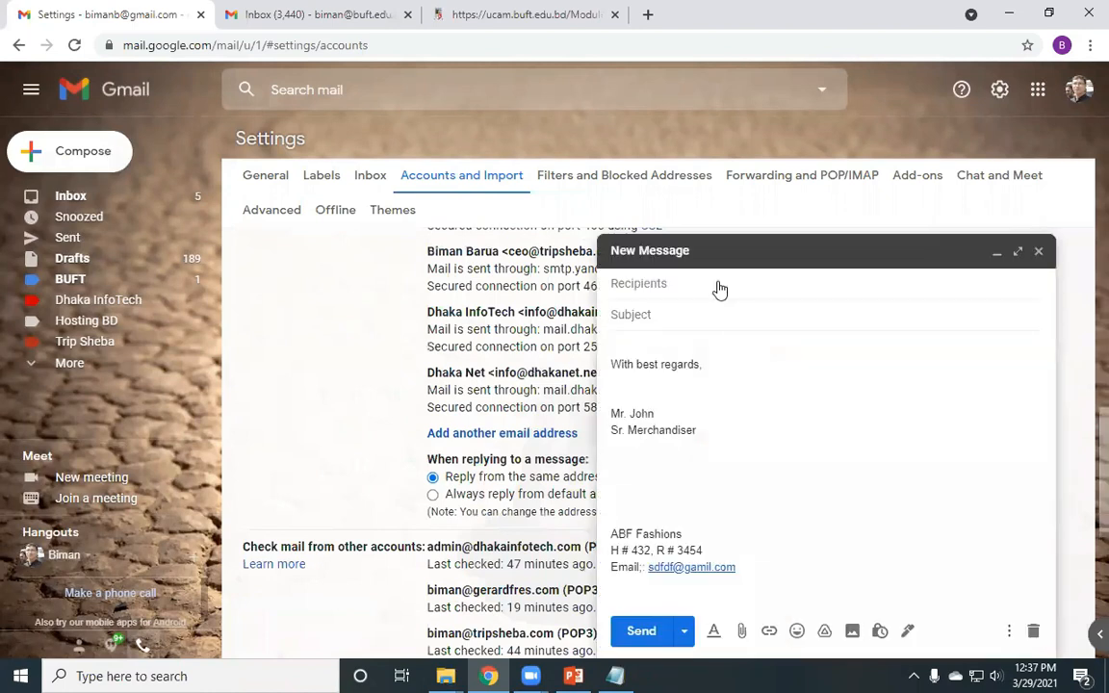
left_click(713, 284)
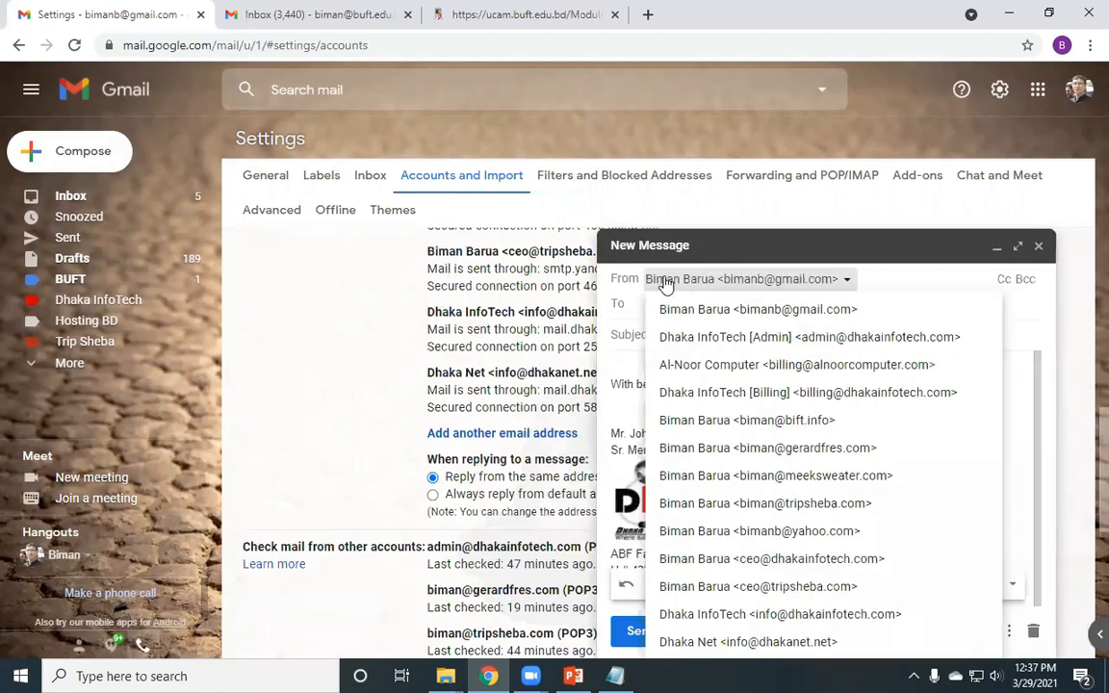
left_click(744, 281)
left_click(744, 281)
left_click(794, 281)
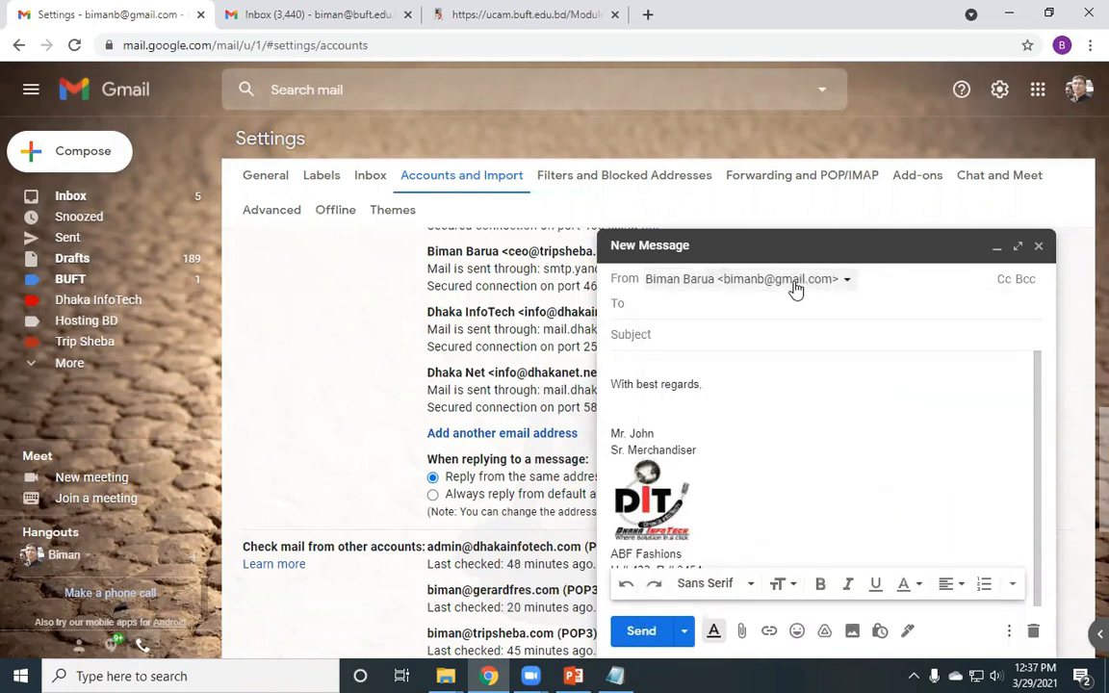
left_click(795, 289)
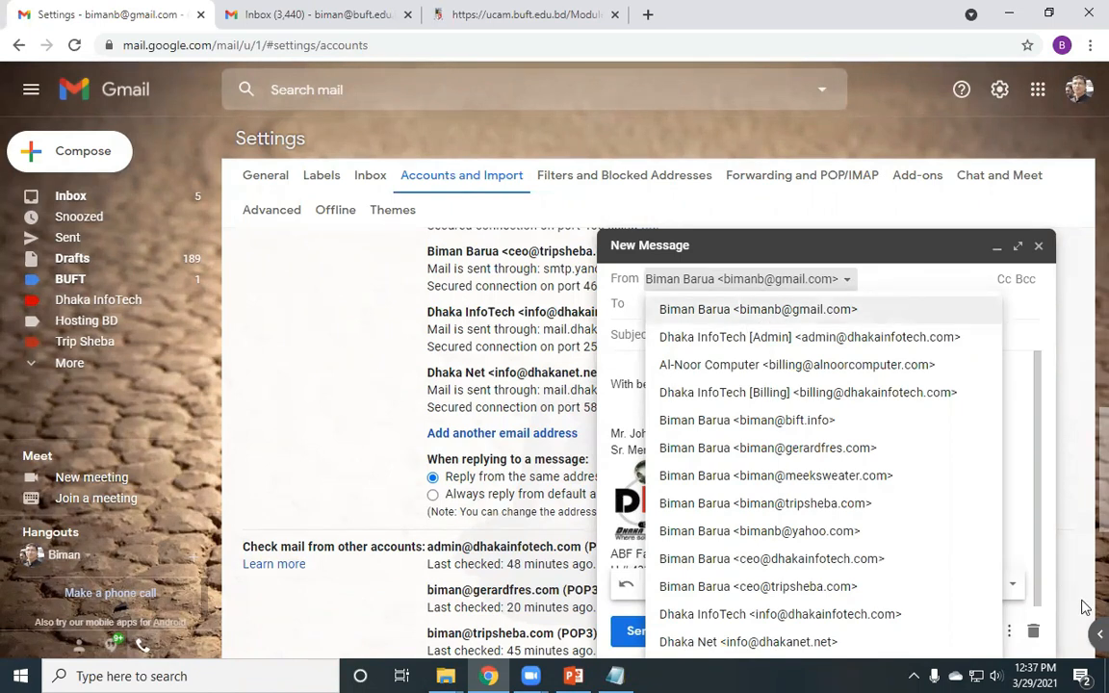
left_click(1033, 635)
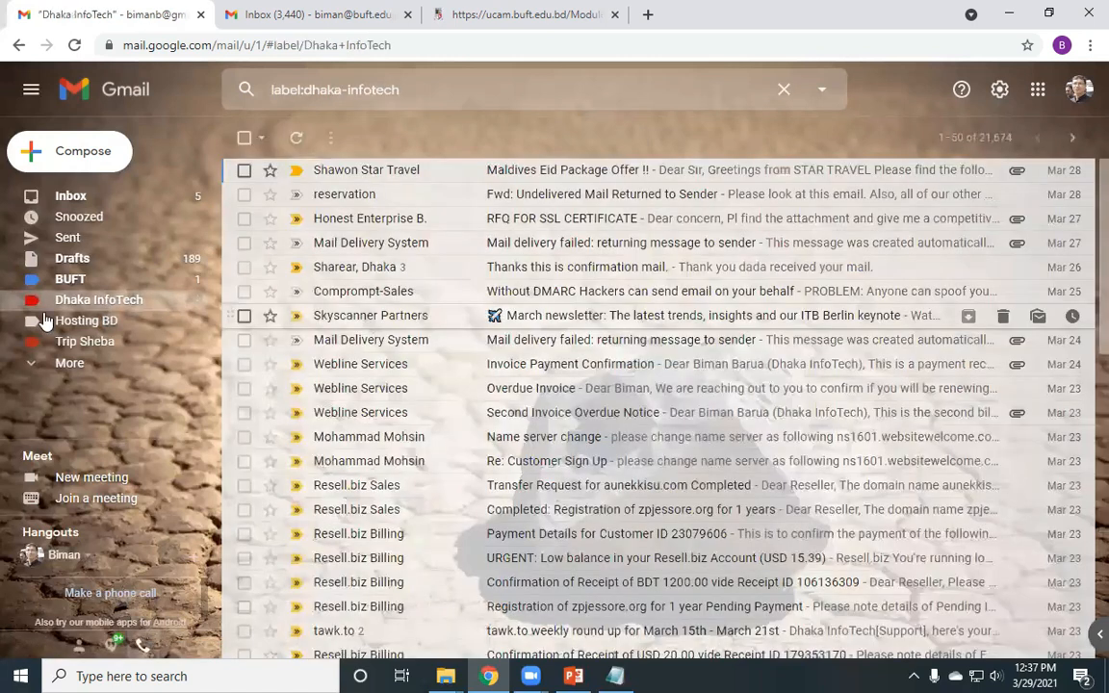
- Start a reply to the Overdue Invoice email, check its From/To fields, then discard the draft
left_click(529, 394)
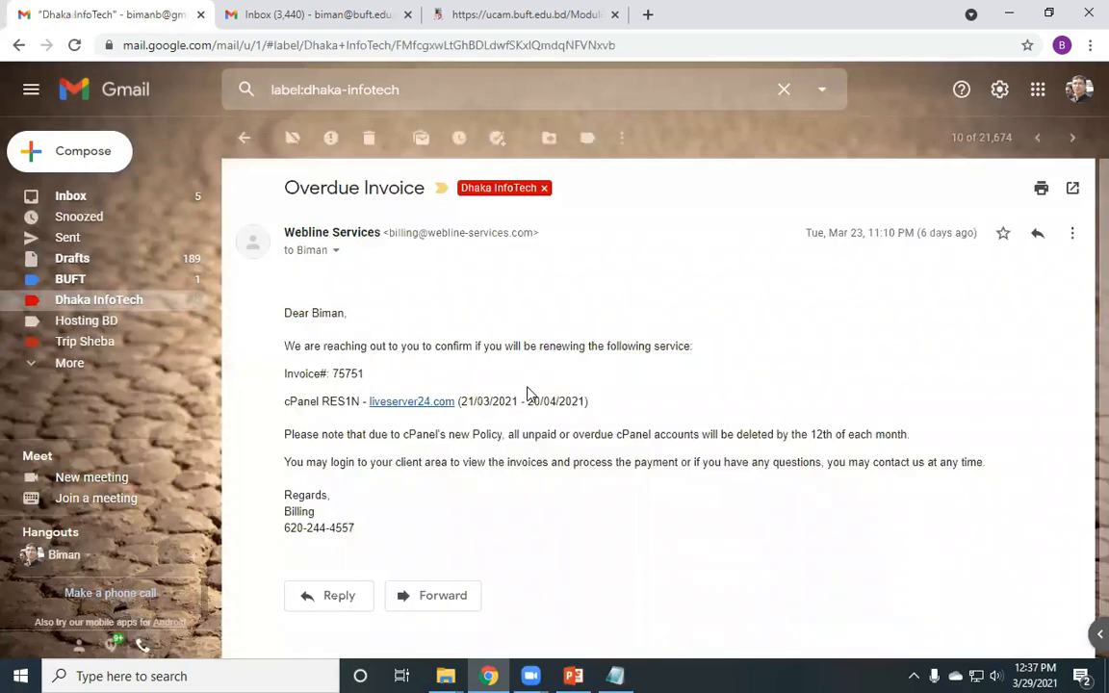
left_click(1042, 232)
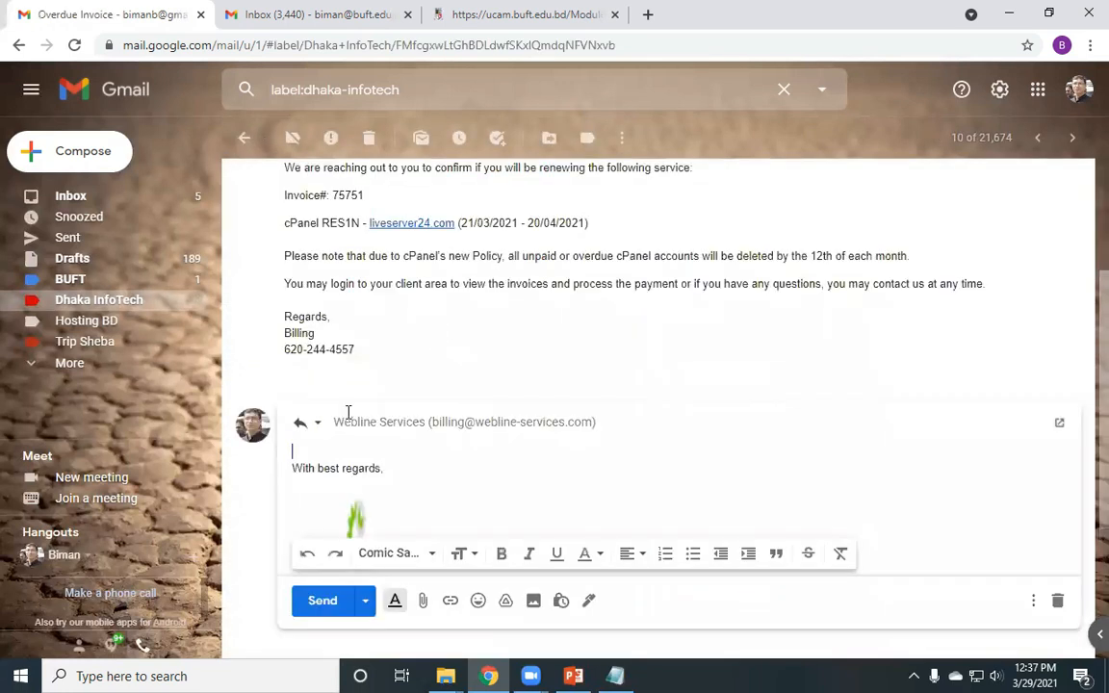
left_click(337, 425)
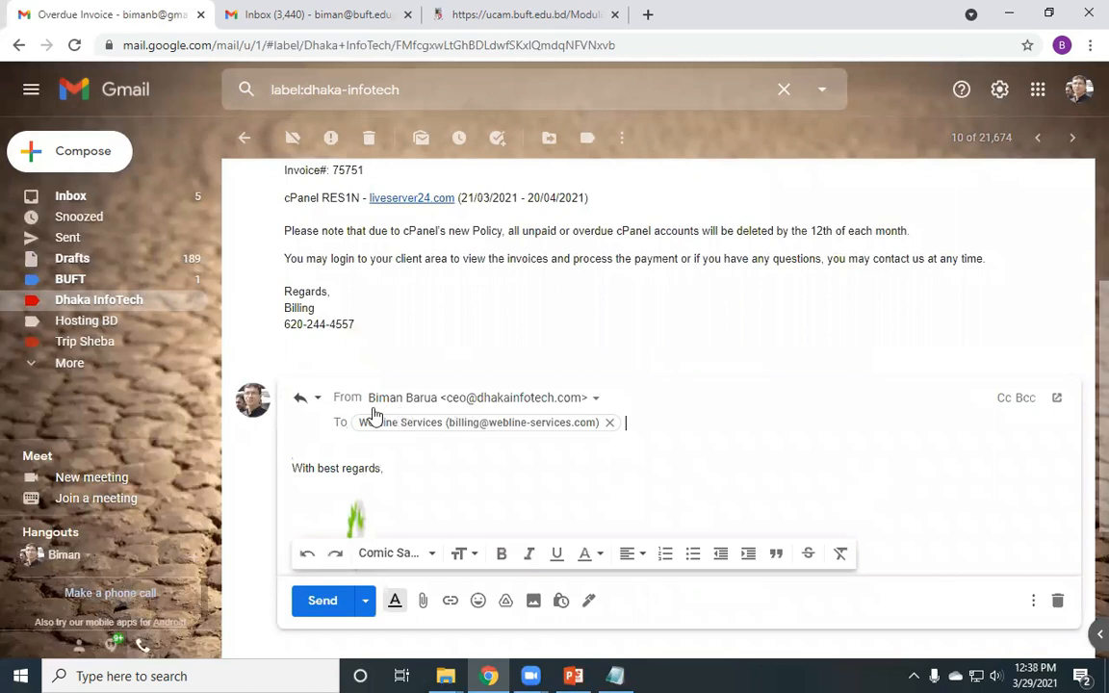
scroll(382, 445, "down", 3)
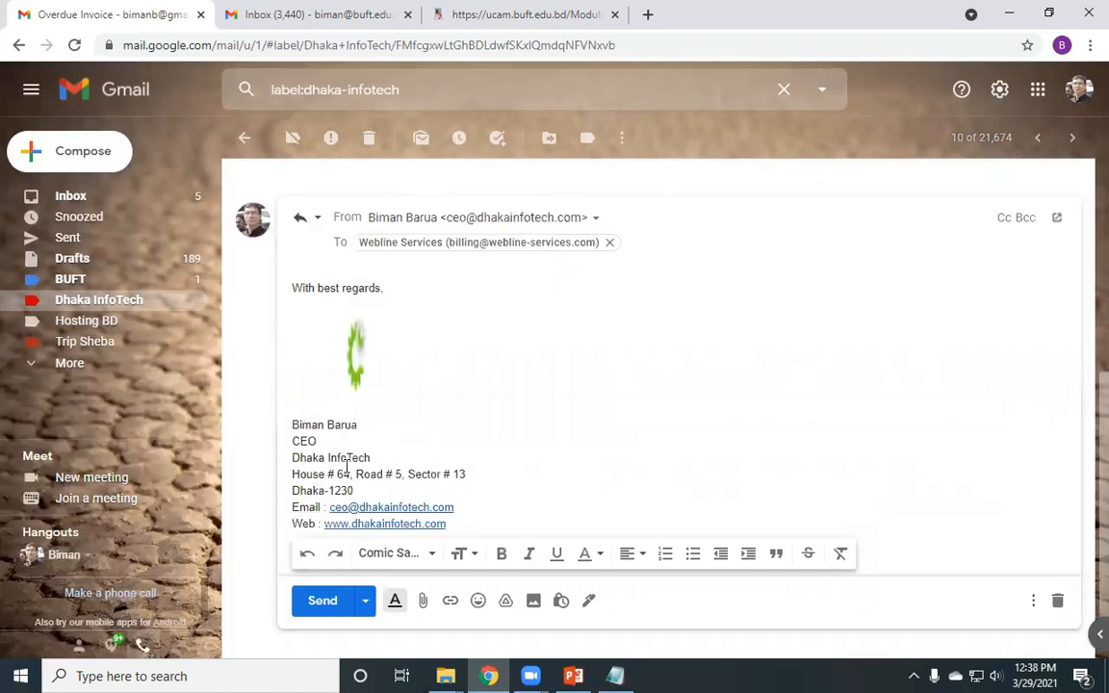
scroll(289, 453, "down", 1)
scroll(538, 389, "down", 3)
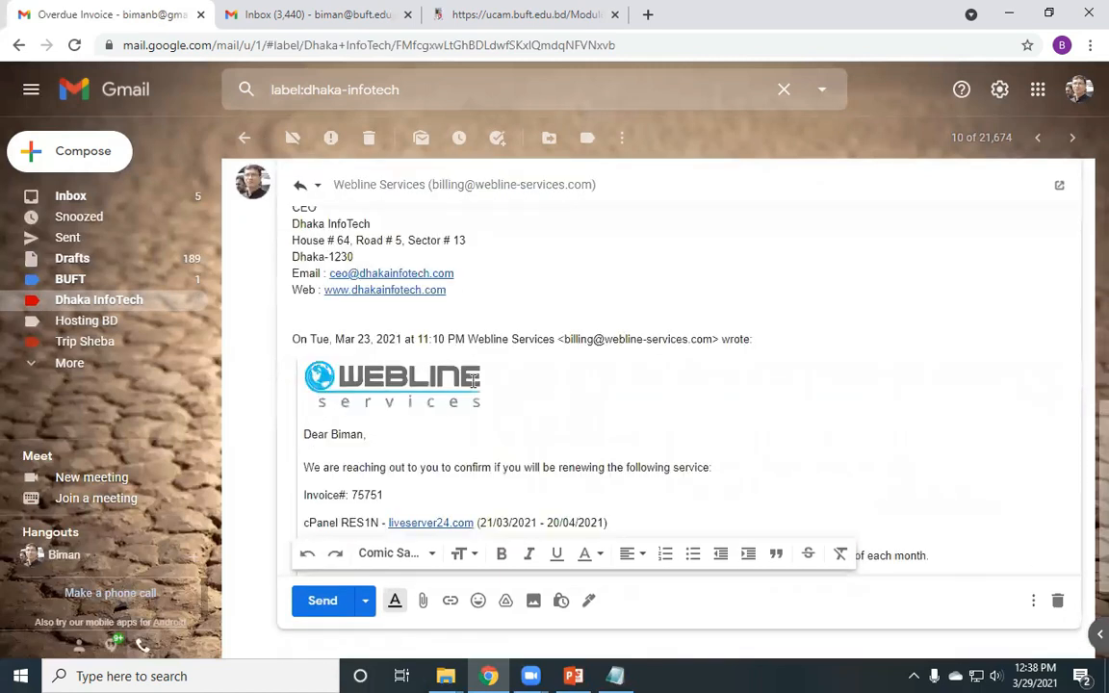
scroll(365, 443, "down", 3)
scroll(365, 443, "down", 3)
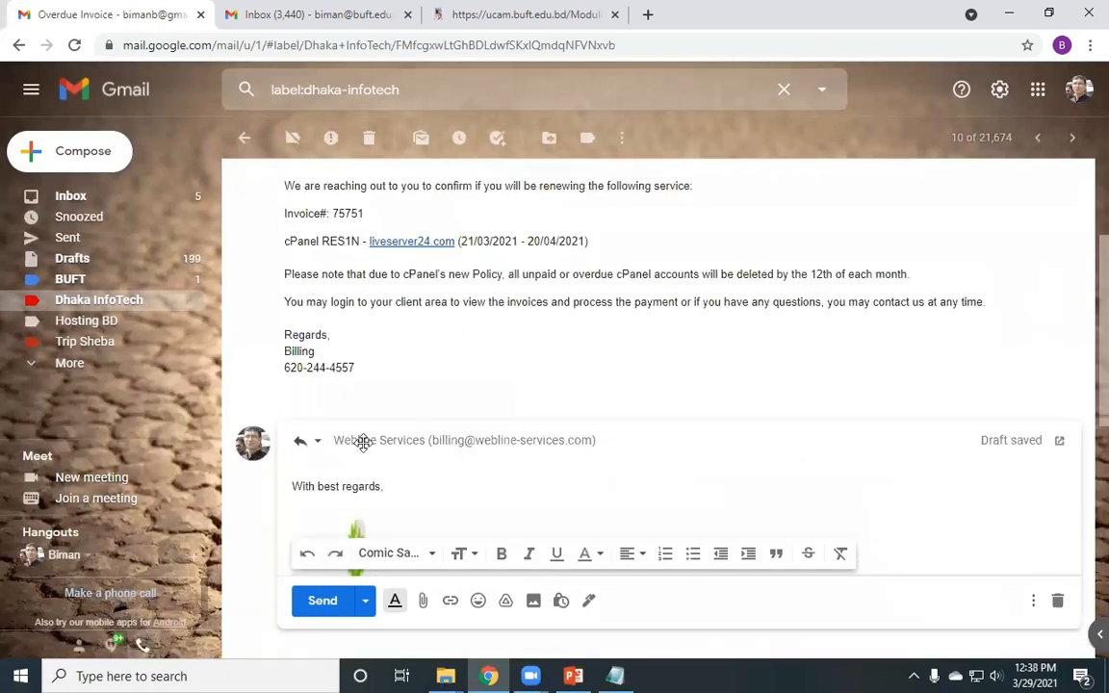
left_click(481, 438)
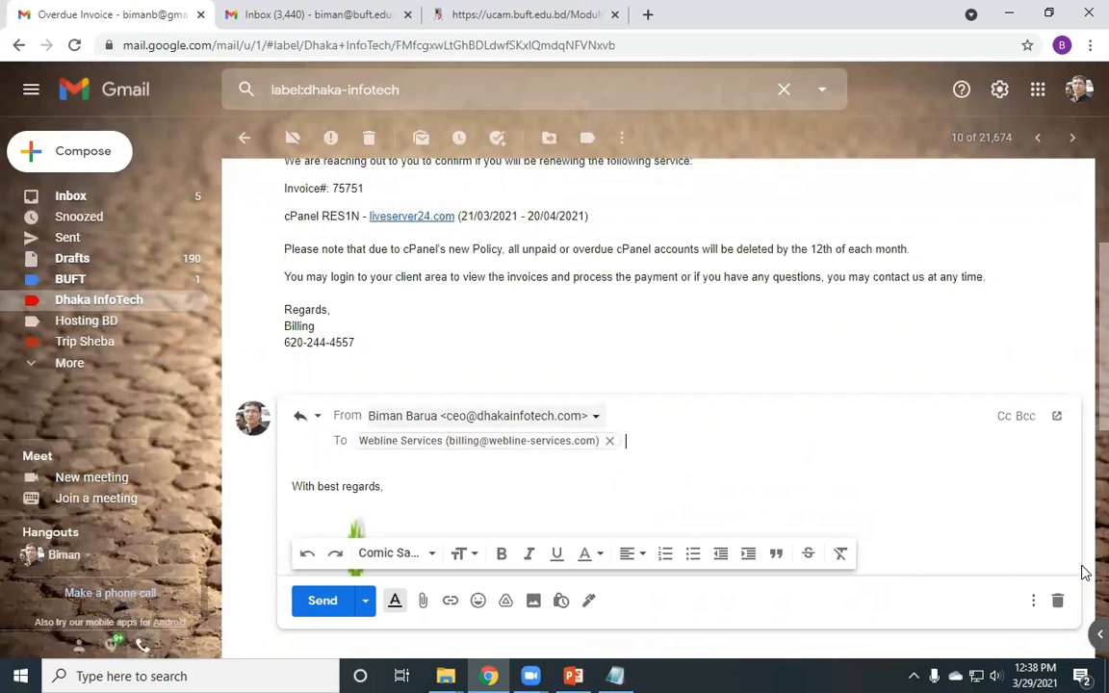
left_click(1060, 602)
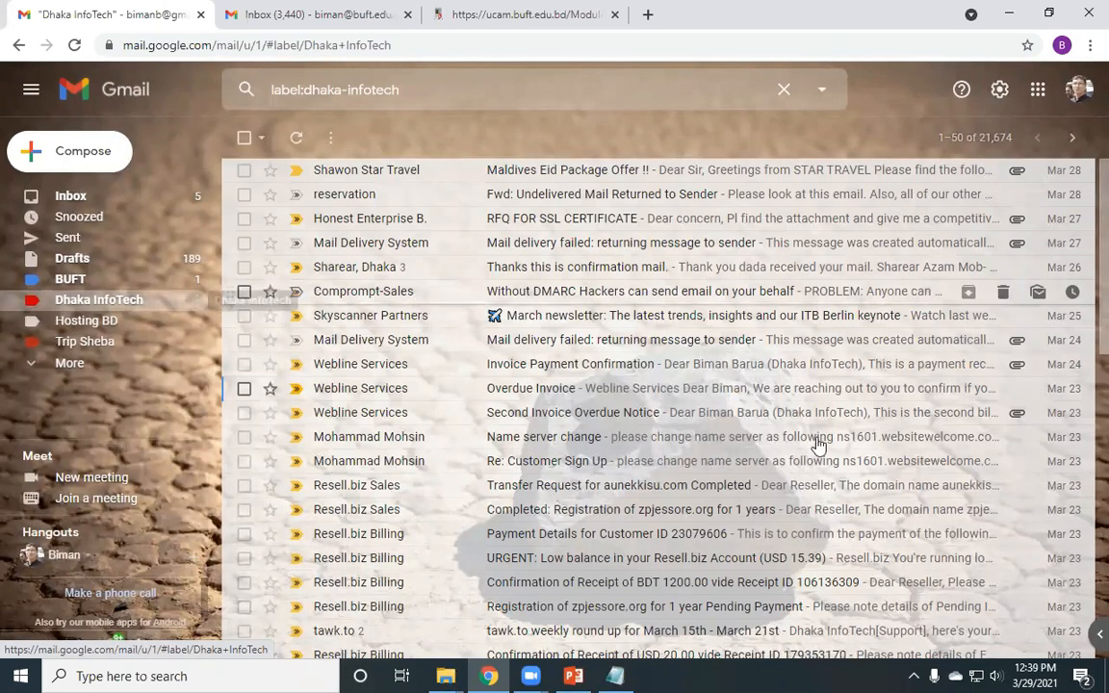
- Show the BUFT label's list of 67 conversations
scroll(385, 414, "down", 1)
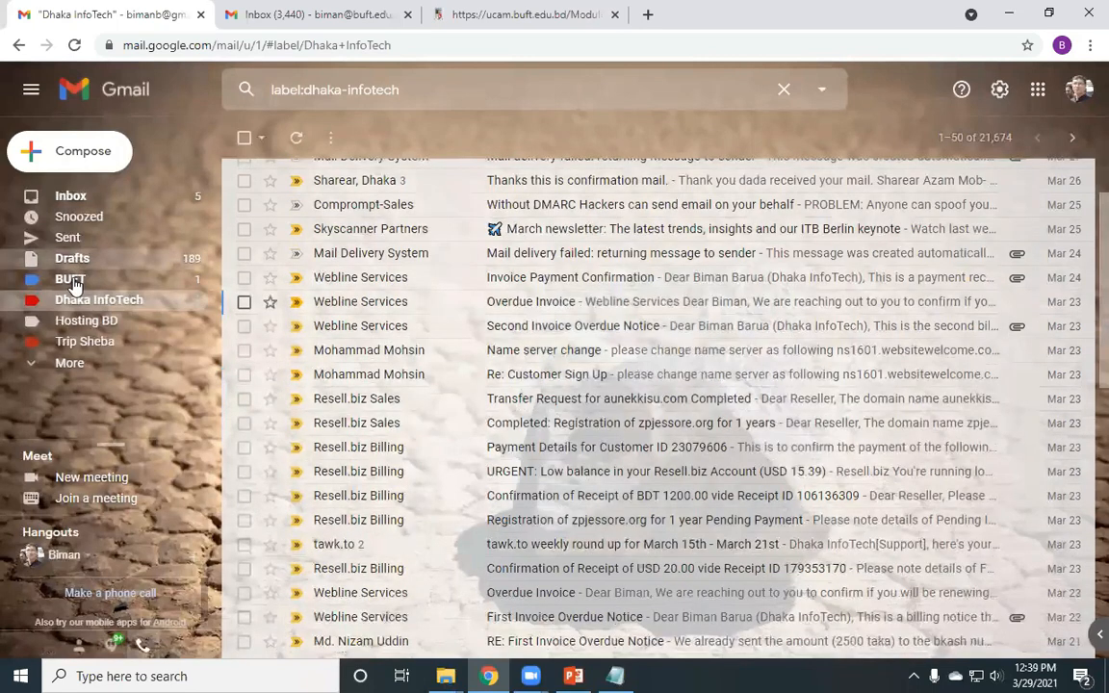
left_click(72, 281)
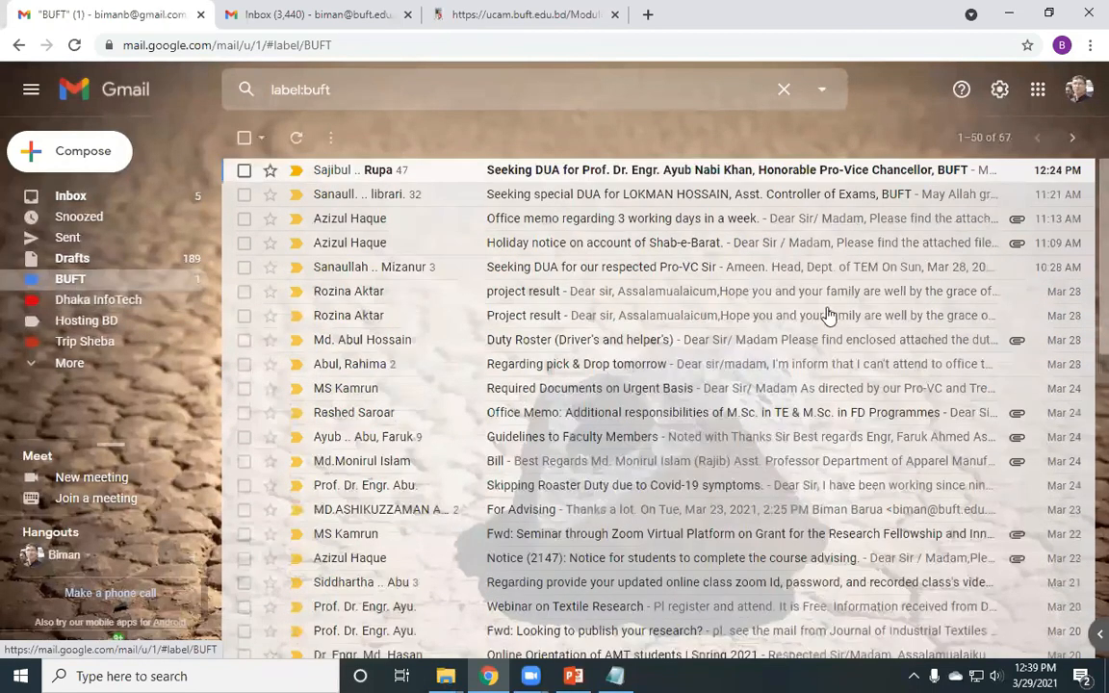
scroll(851, 468, "down", 6)
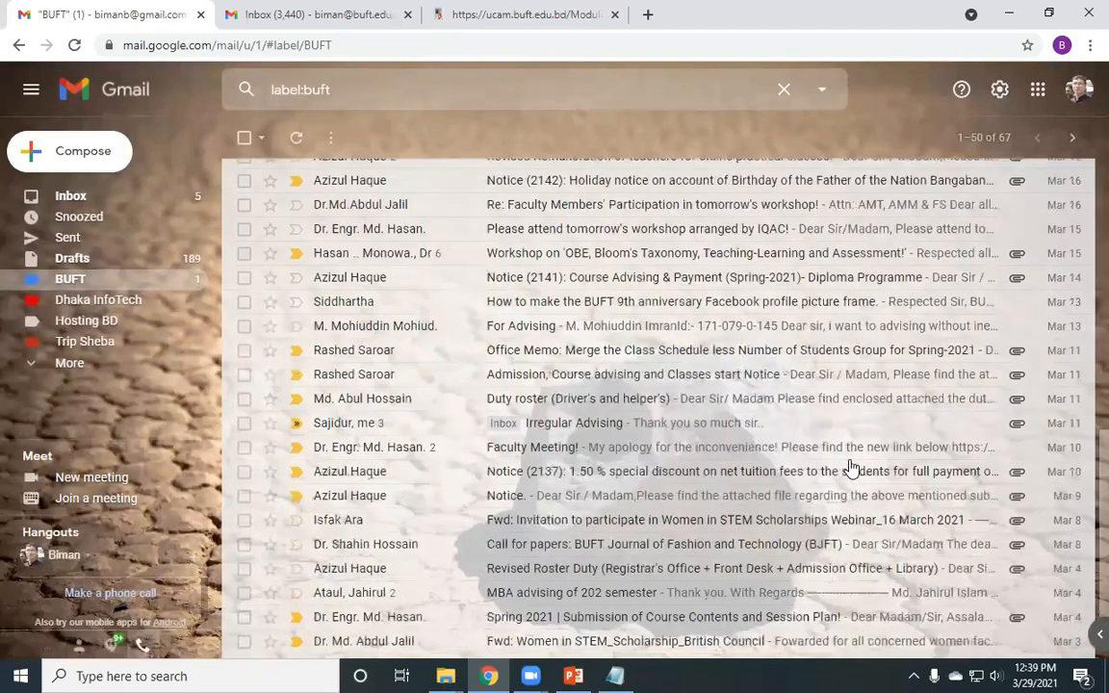
scroll(838, 382, "up", 6)
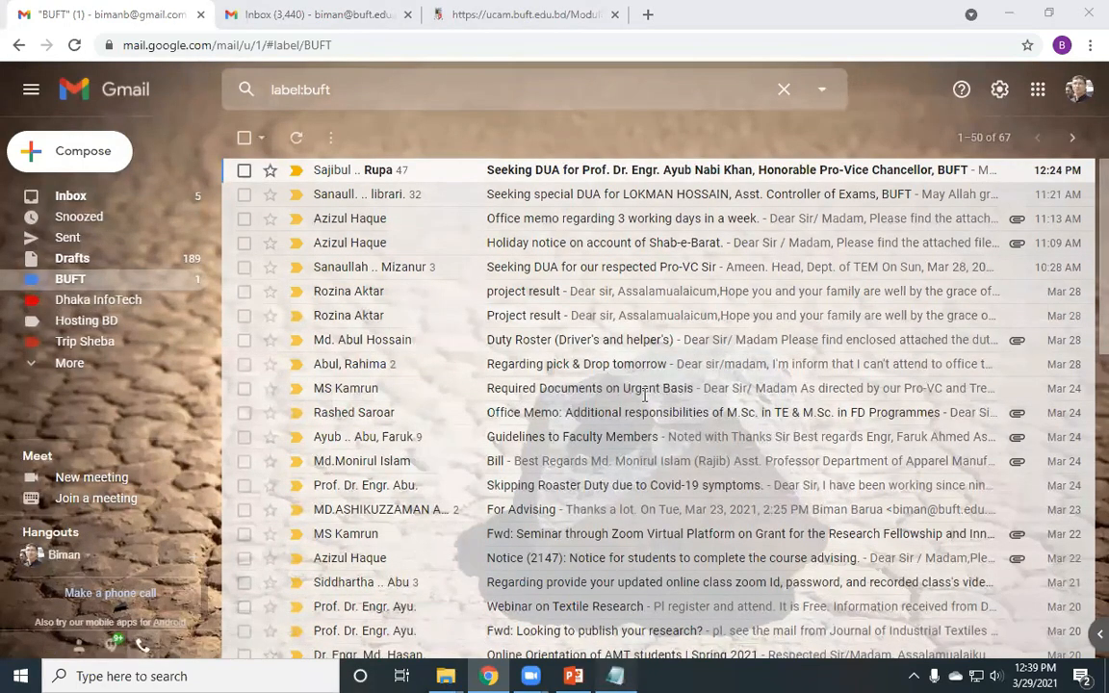
- In Notepad, end item 3 with a full stop and add '4. Default text style/font settings'
left_click(614, 676)
type(". Send mail from official id.")
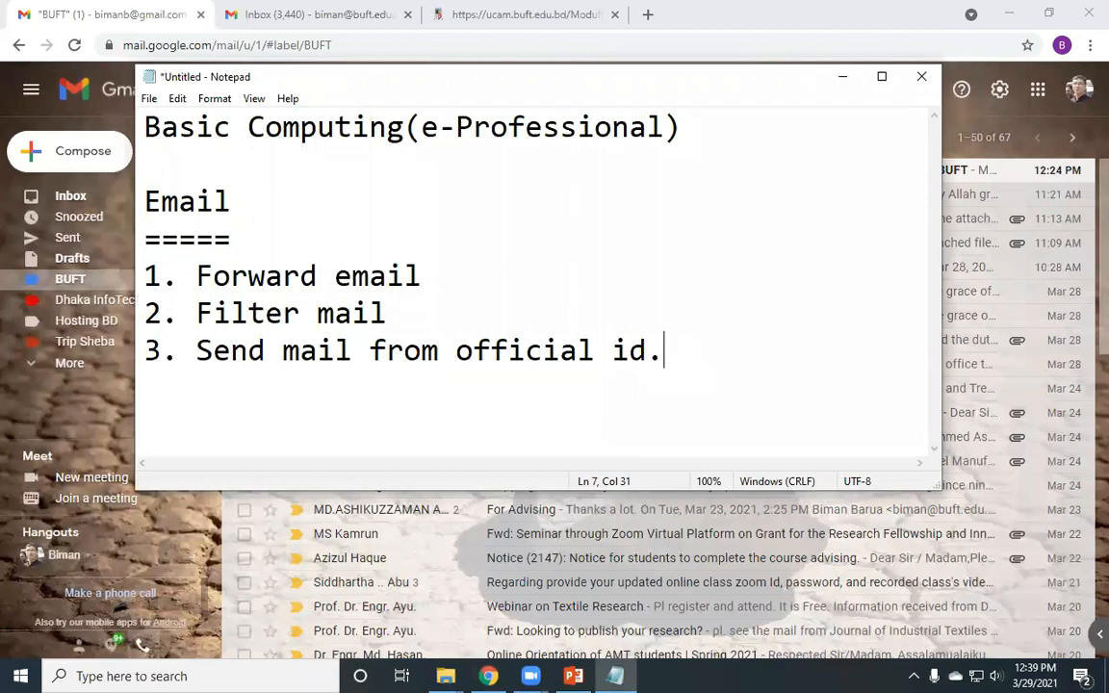
key("Return")
type("4.")
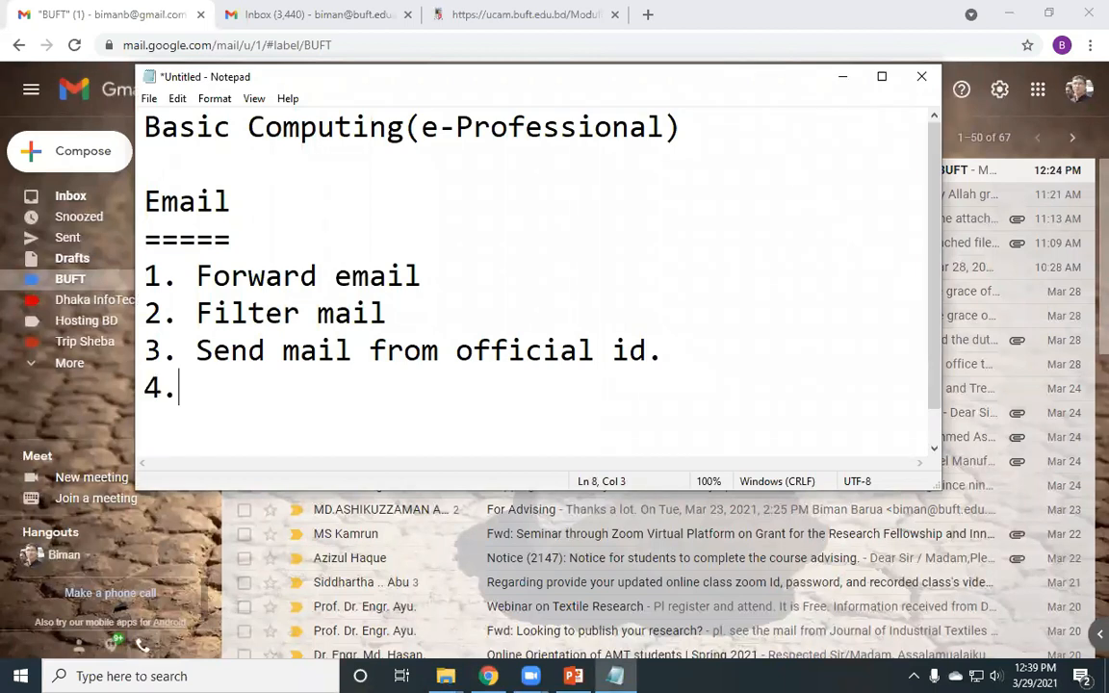
type(" Defau")
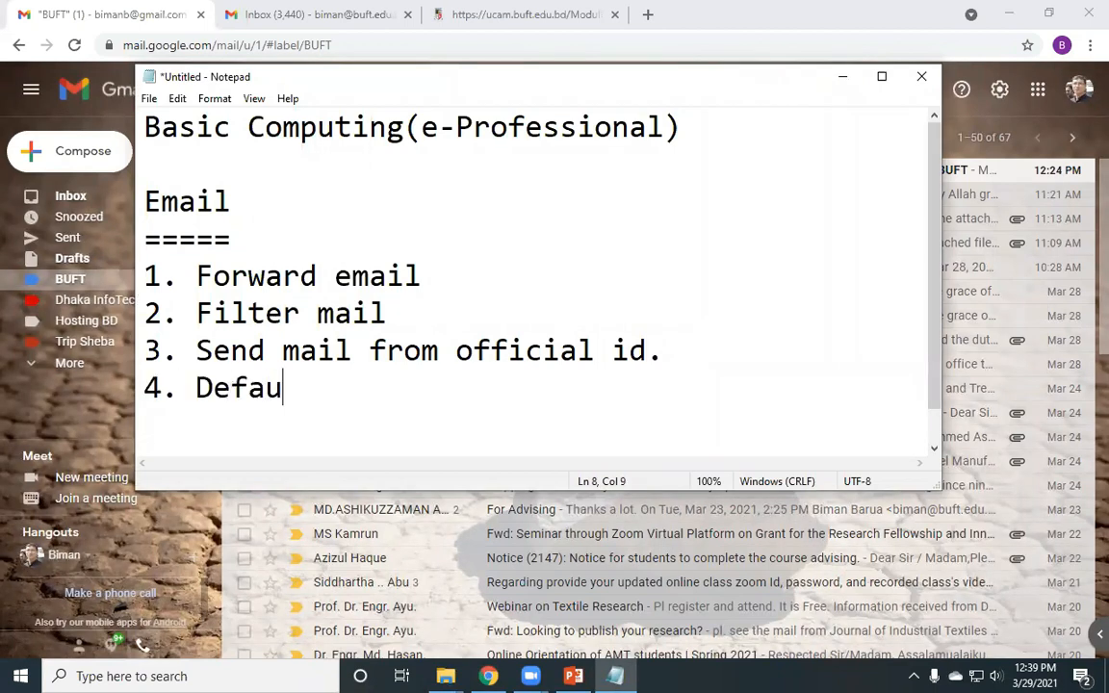
type("lt t")
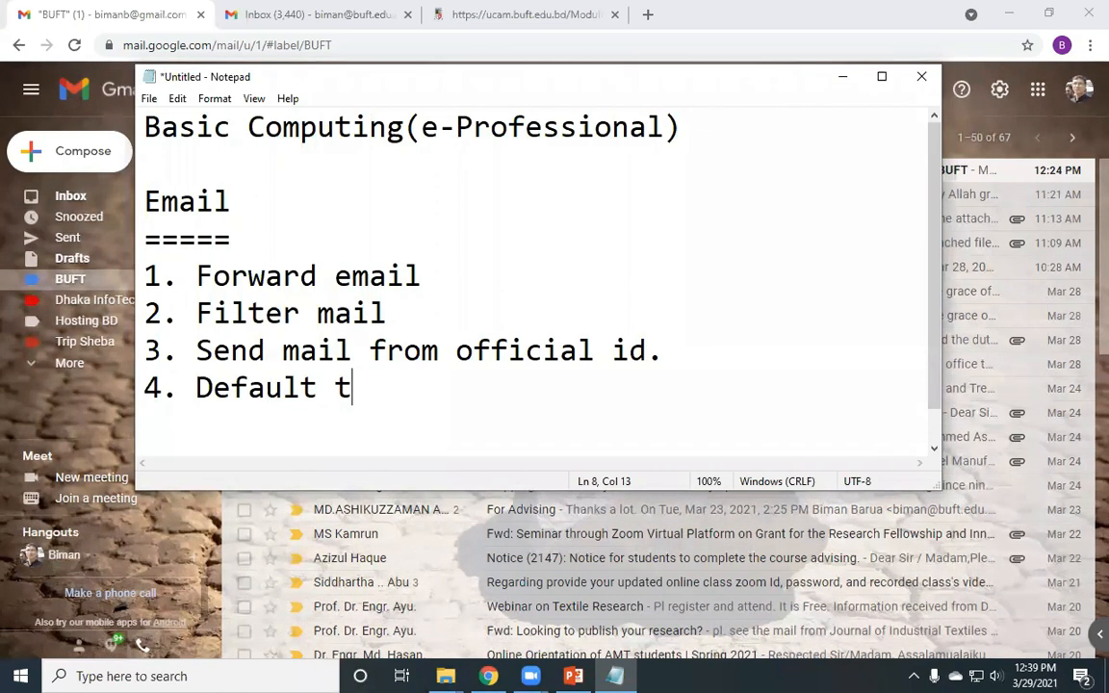
type("ext s")
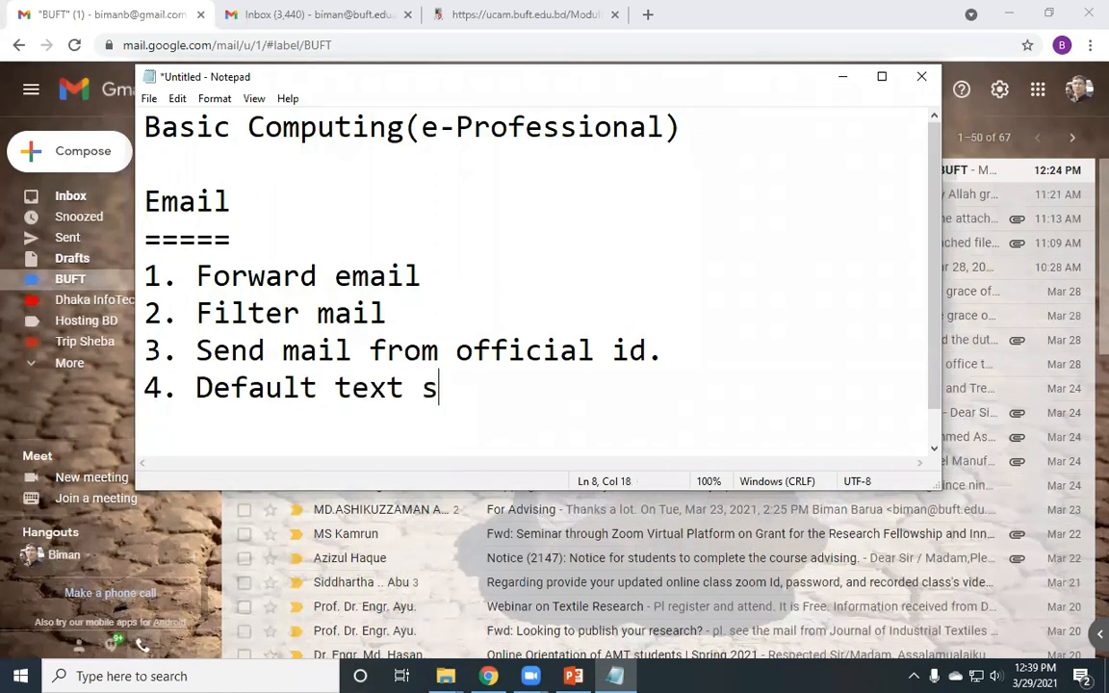
type("tyl")
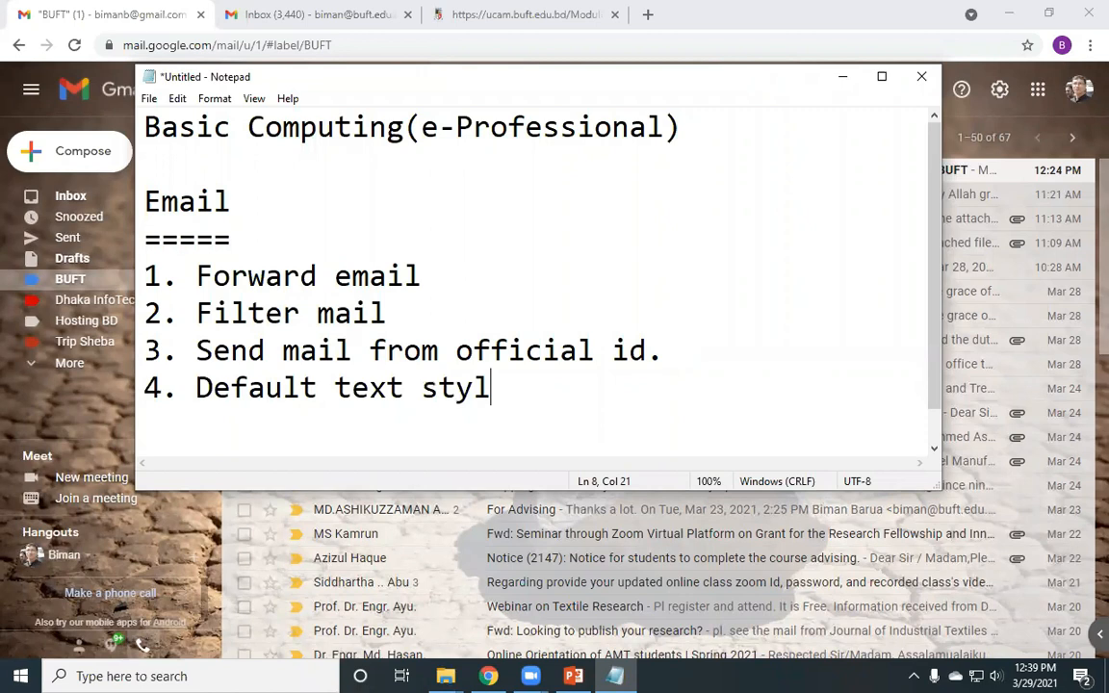
type("e/font setting")
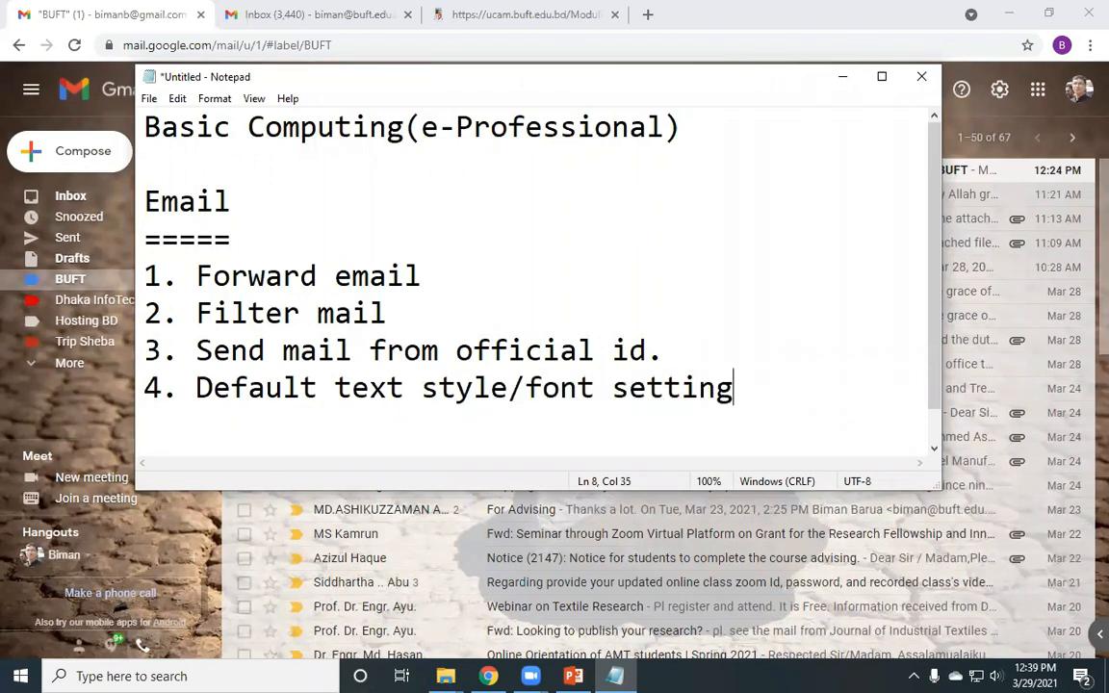
type("s")
- Start a new message in the BUFT inbox and type the greeting 'Dear Sir'
left_click(842, 77)
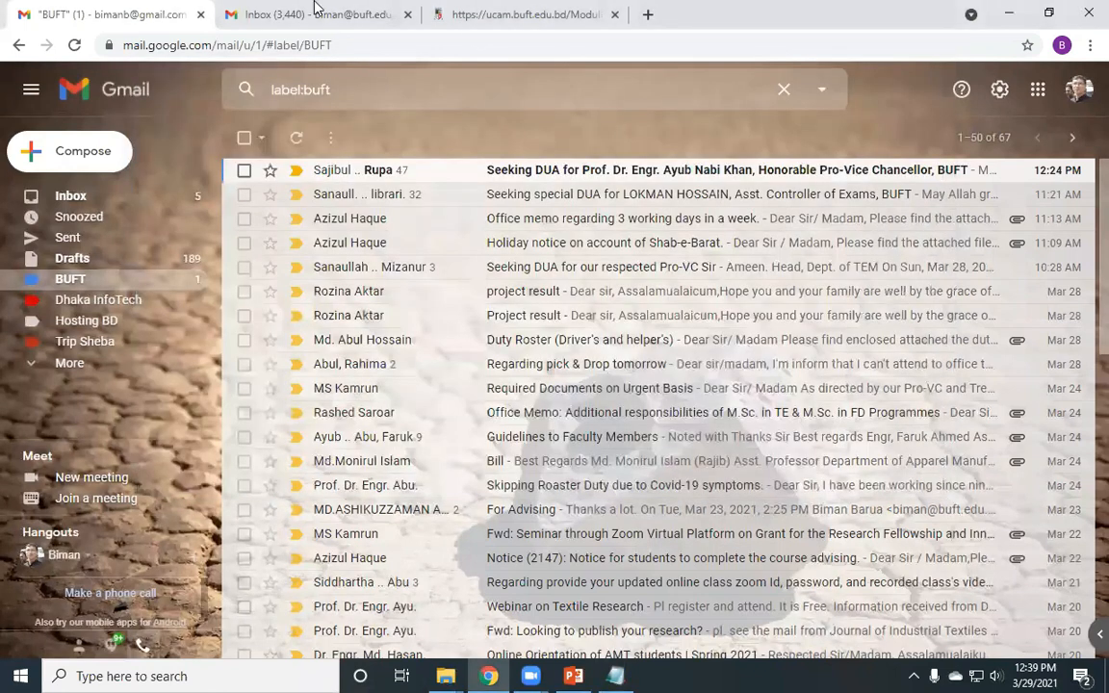
left_click(310, 9)
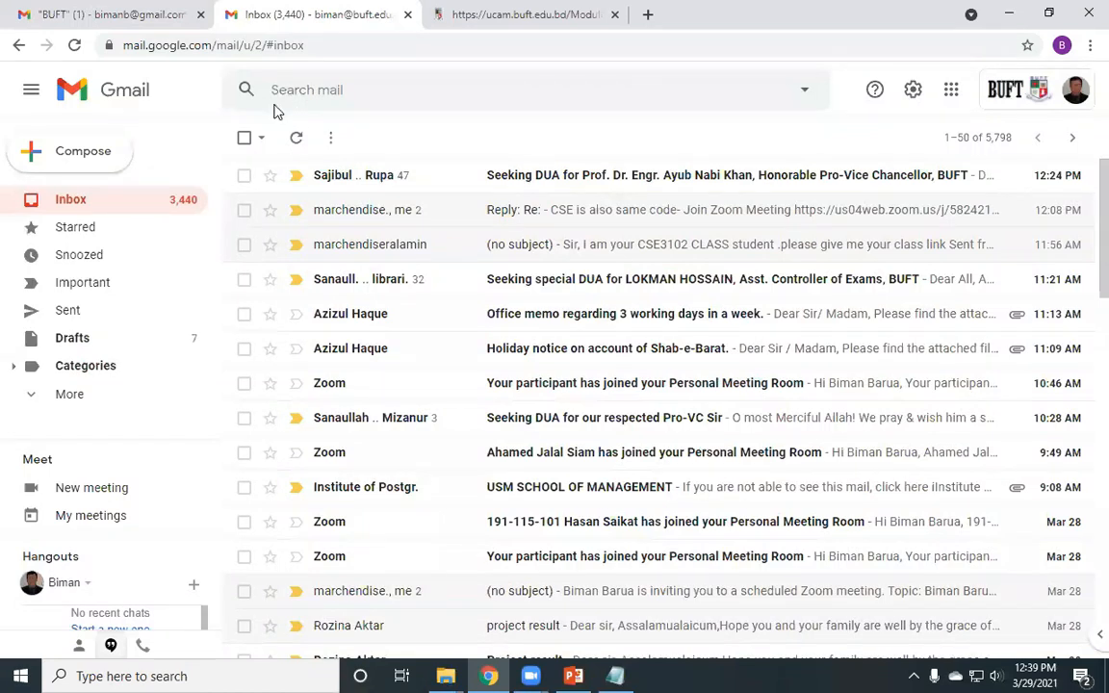
left_click(110, 151)
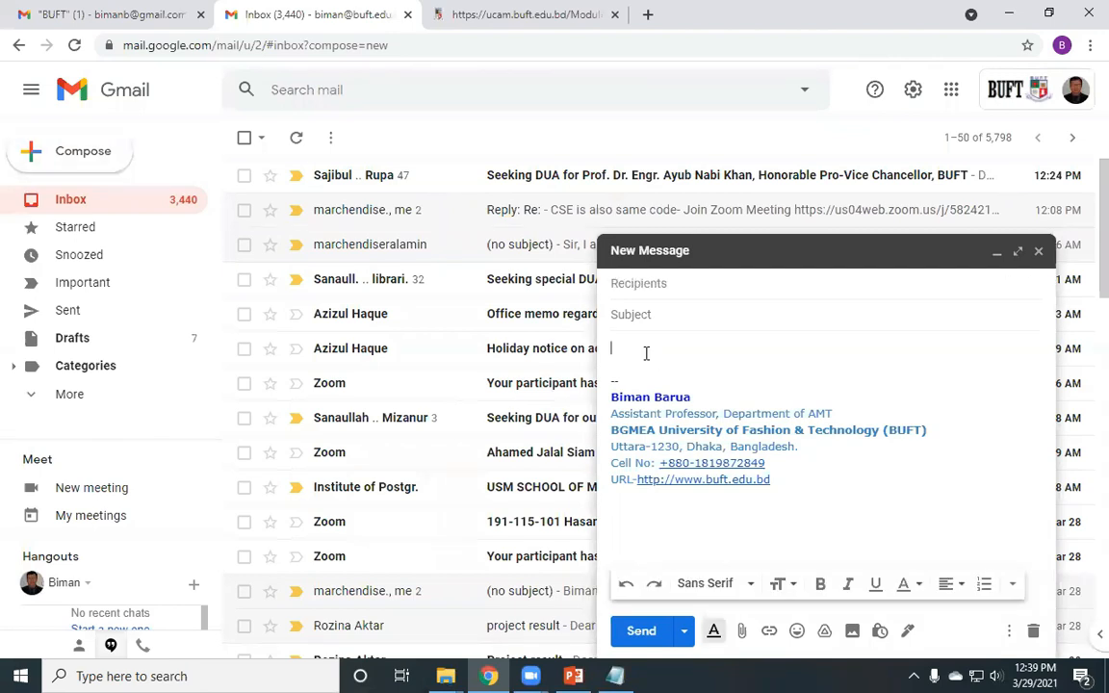
type("Dear Sir")
- Set the 'Dear Sir' greeting in Comic Sans MS
left_click_drag(611, 349, 671, 349)
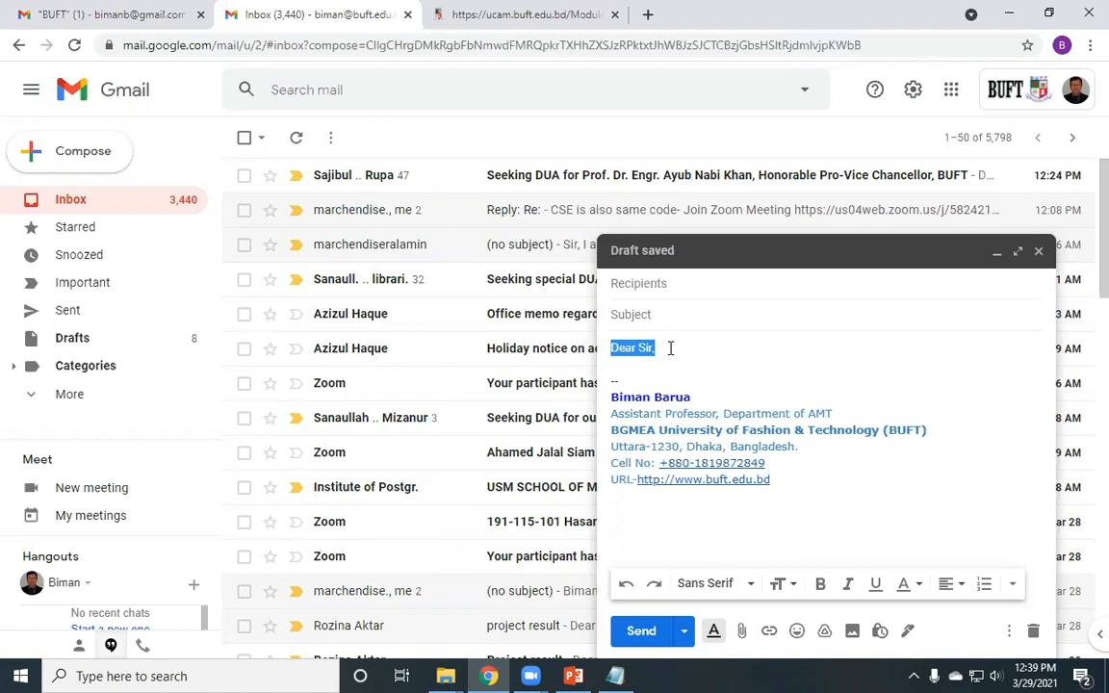
left_click(671, 348)
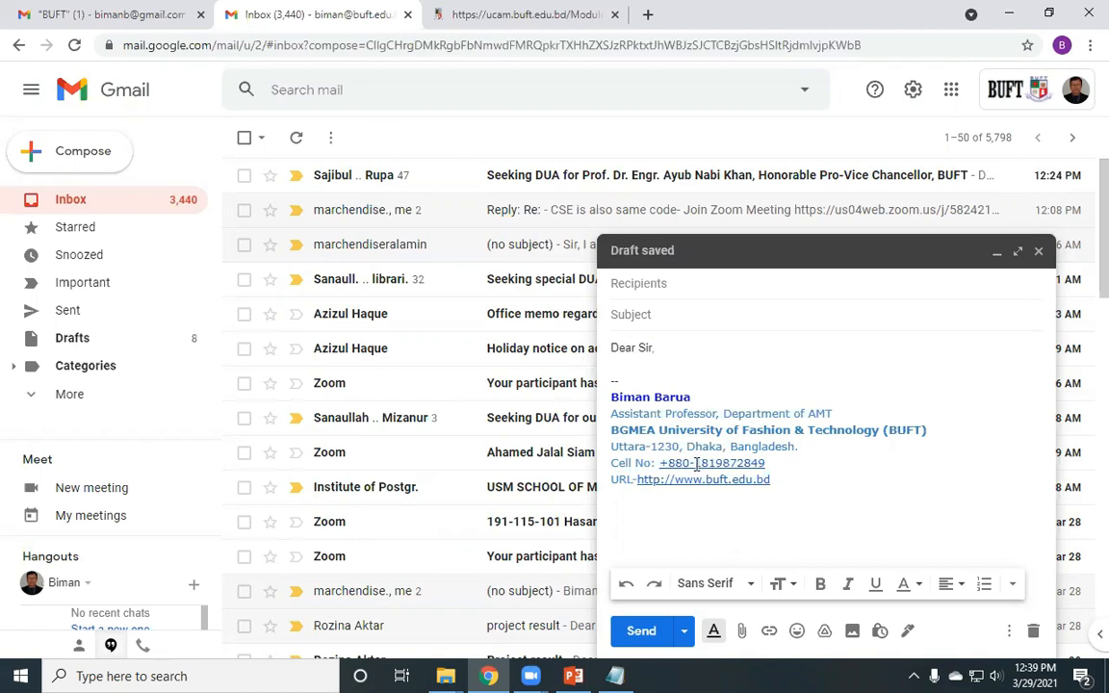
left_click_drag(687, 344, 594, 354)
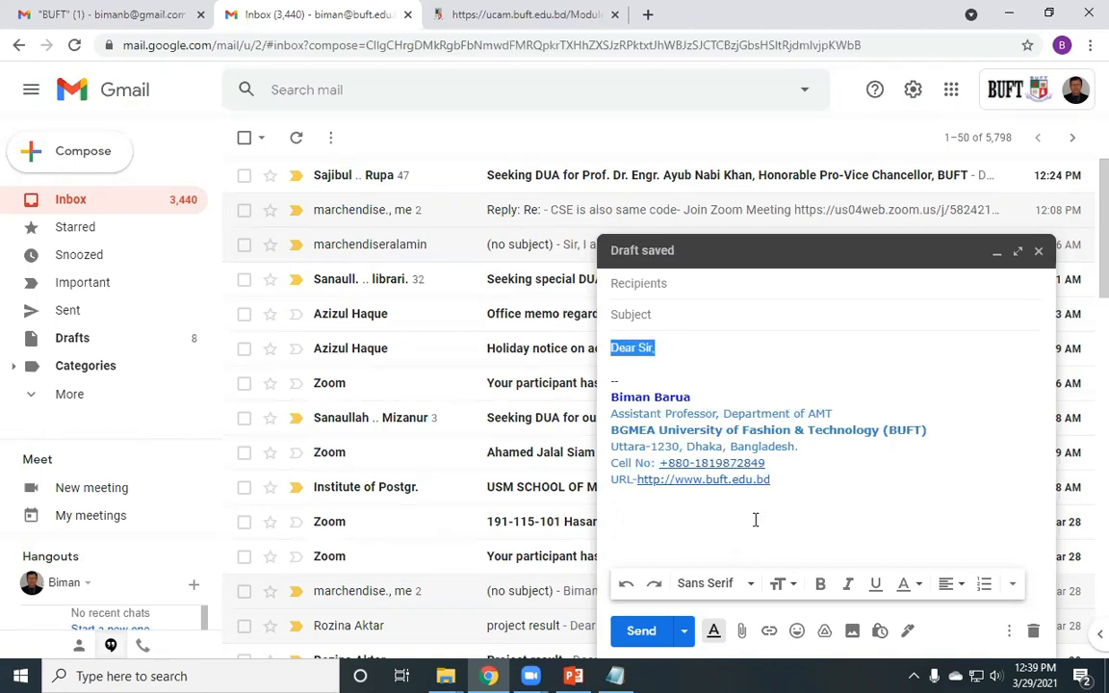
left_click(714, 586)
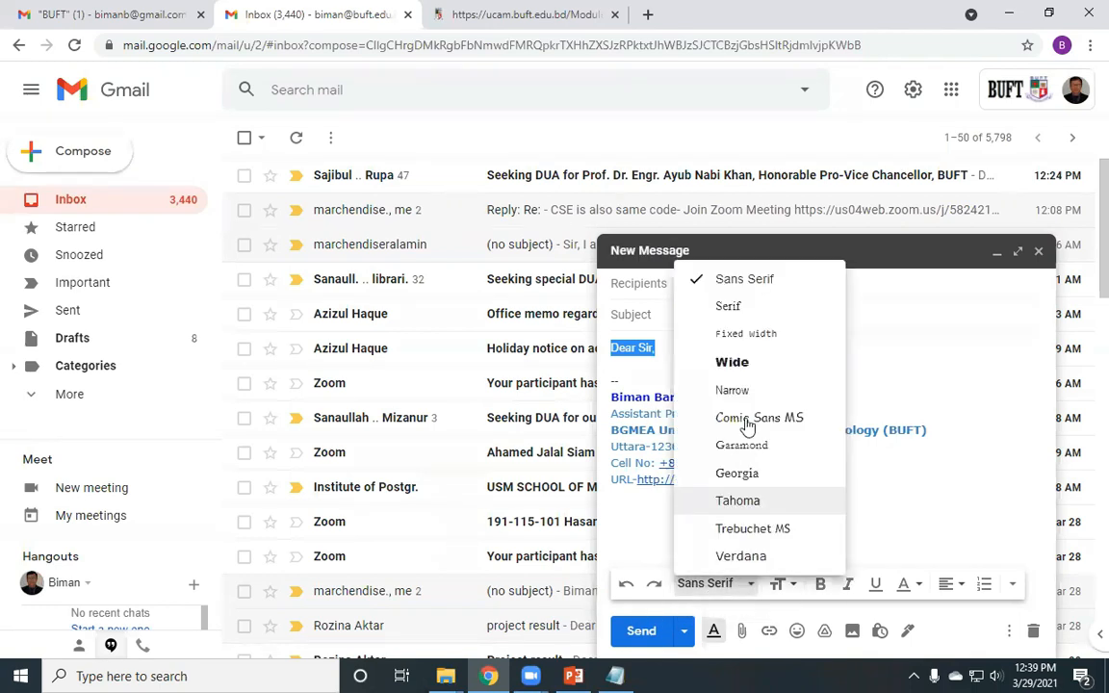
left_click(747, 417)
- Retype the greeting's trailing comma and make the whole greeting Large
left_click(693, 350)
key("BackSpace")
type(",")
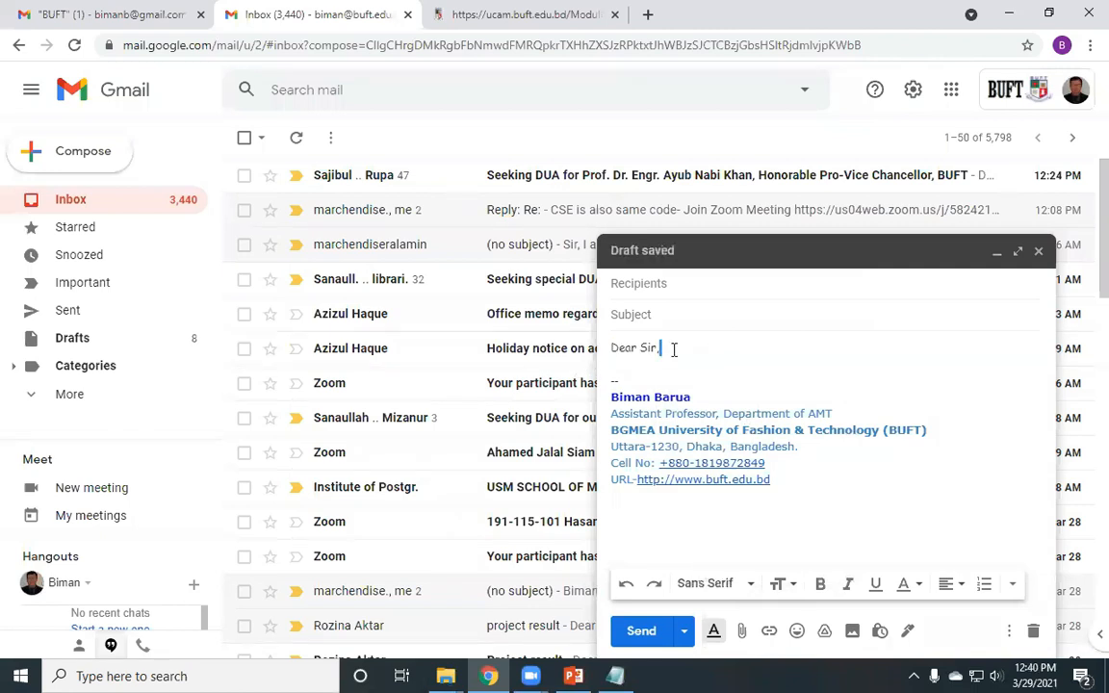
key("ctrl+shift+Left")
key("ctrl+shift+Left")
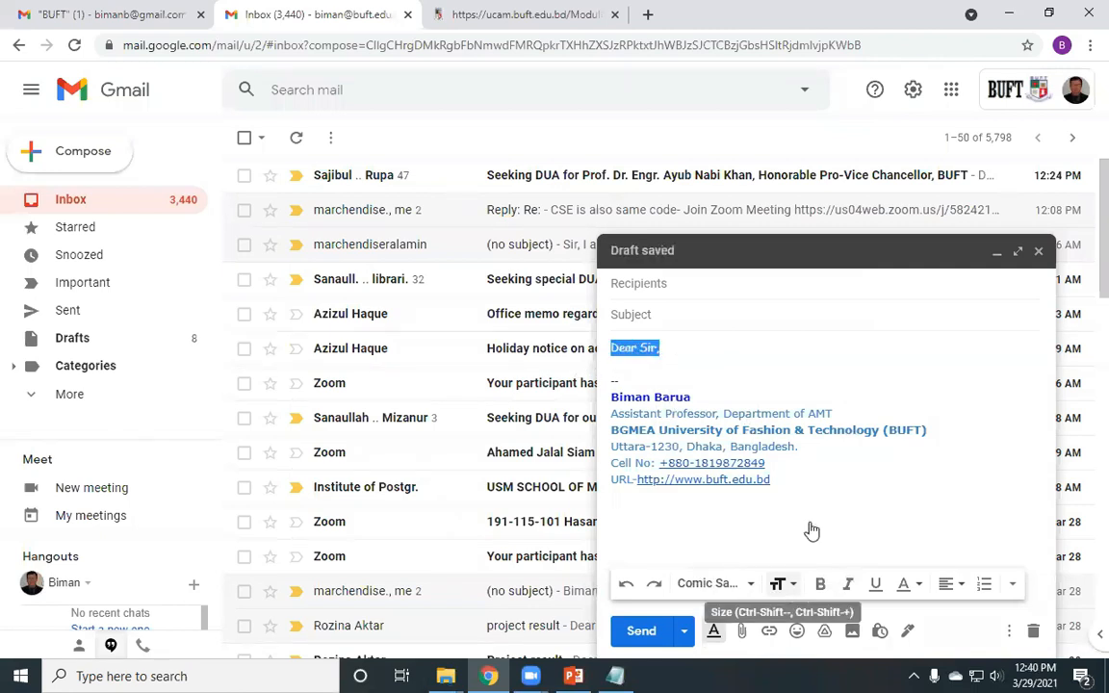
left_click(778, 583)
left_click(790, 529)
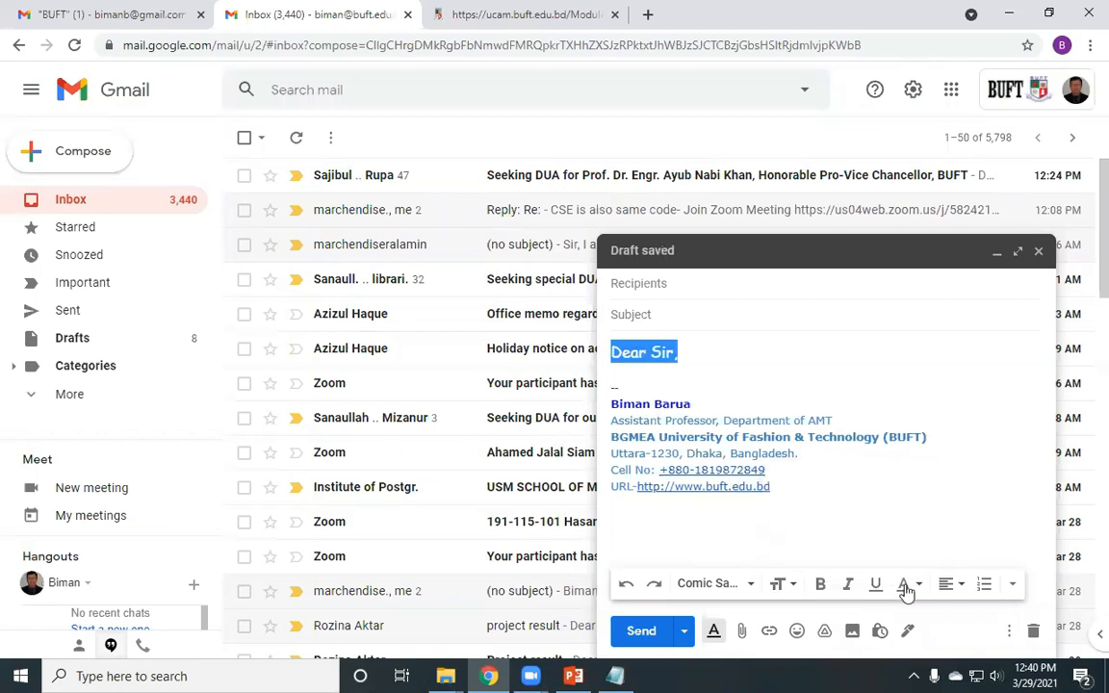
- Colour the greeting blue, then reselect it to check its font and size
left_click(916, 585)
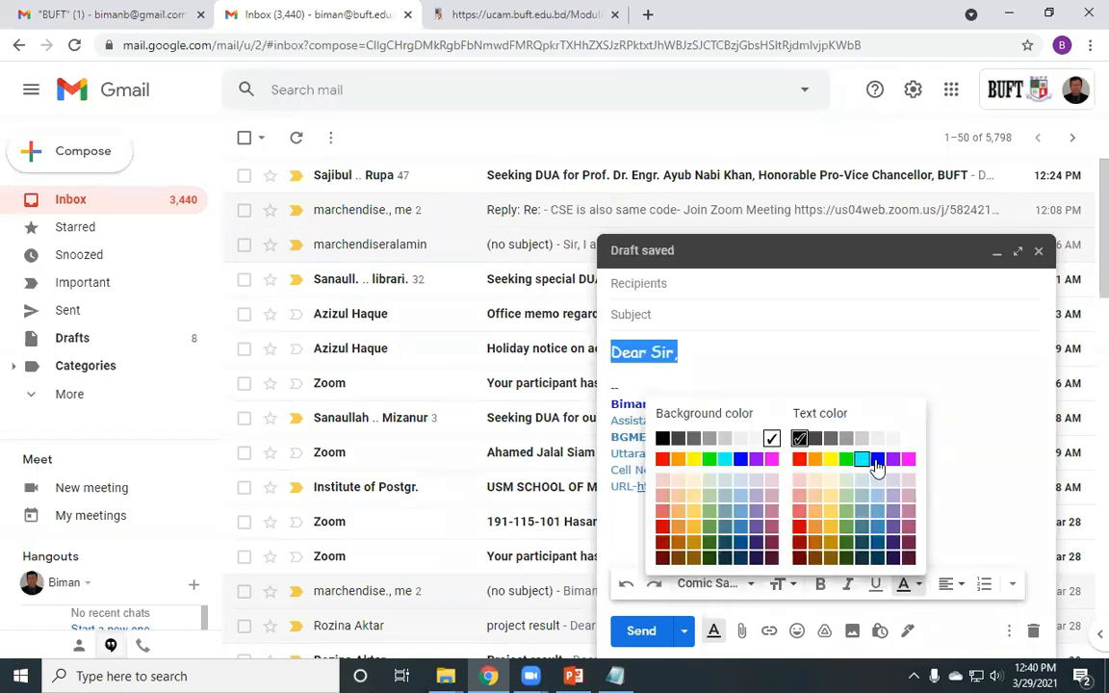
left_click(748, 352)
left_click(748, 352)
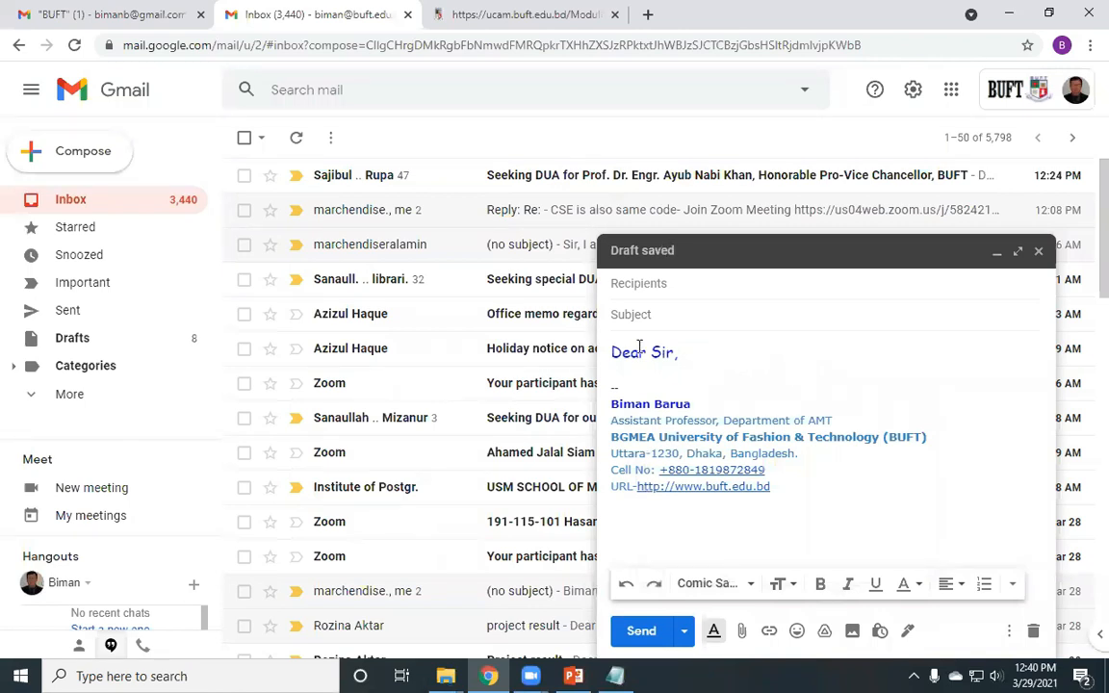
left_click_drag(747, 352, 593, 354)
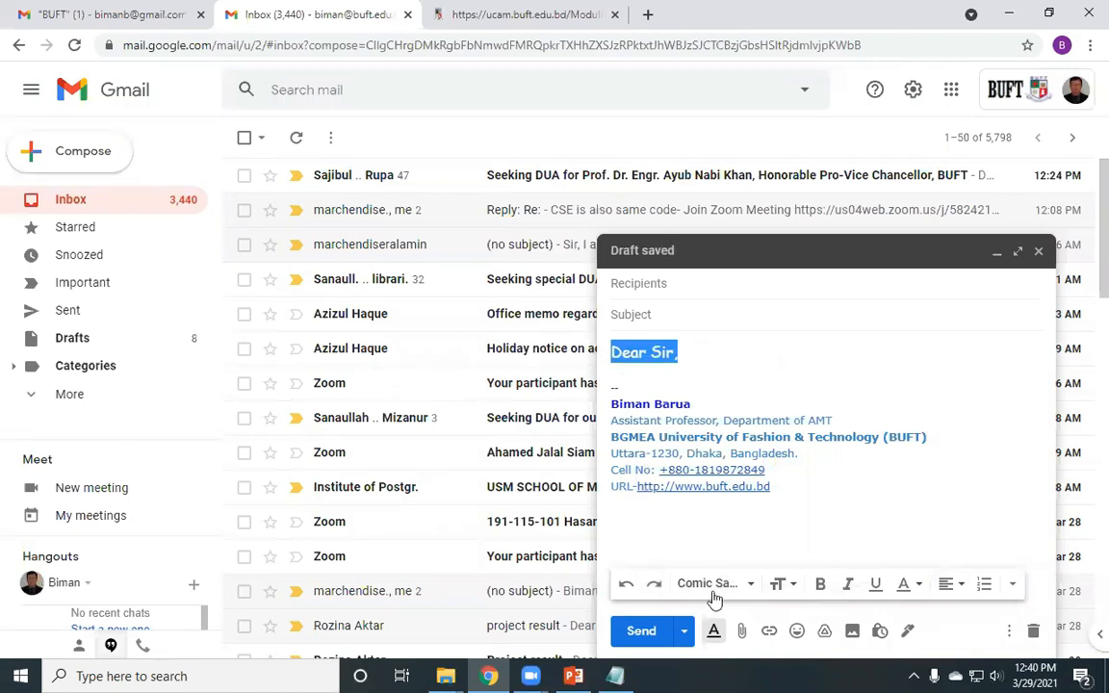
left_click(743, 584)
left_click(897, 400)
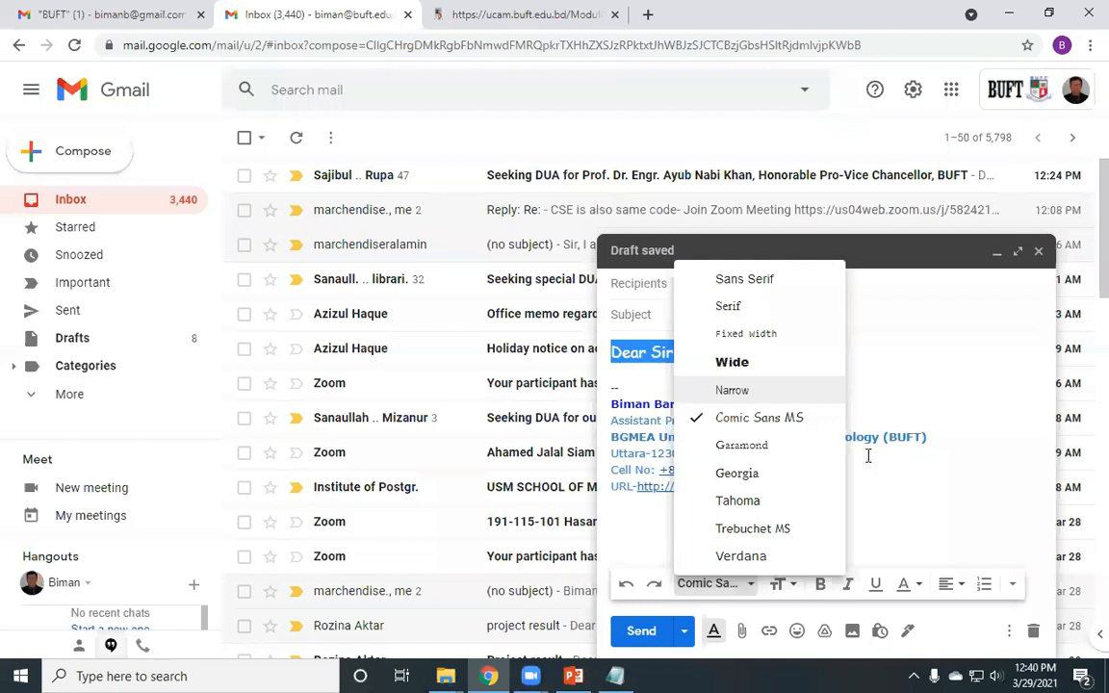
left_click(781, 583)
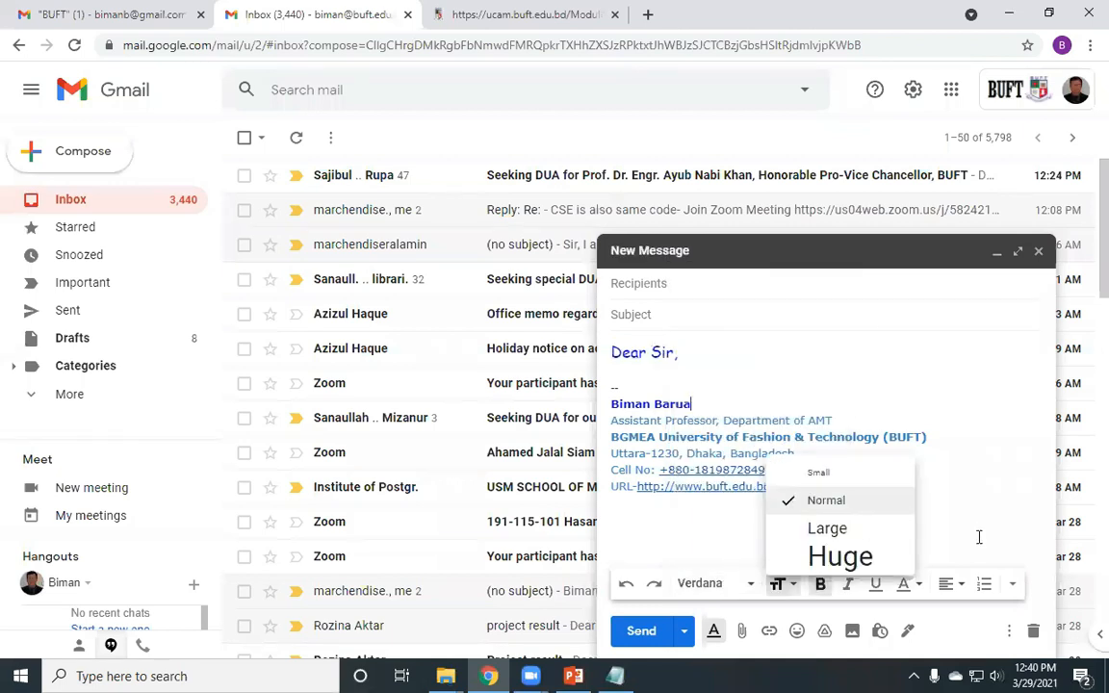